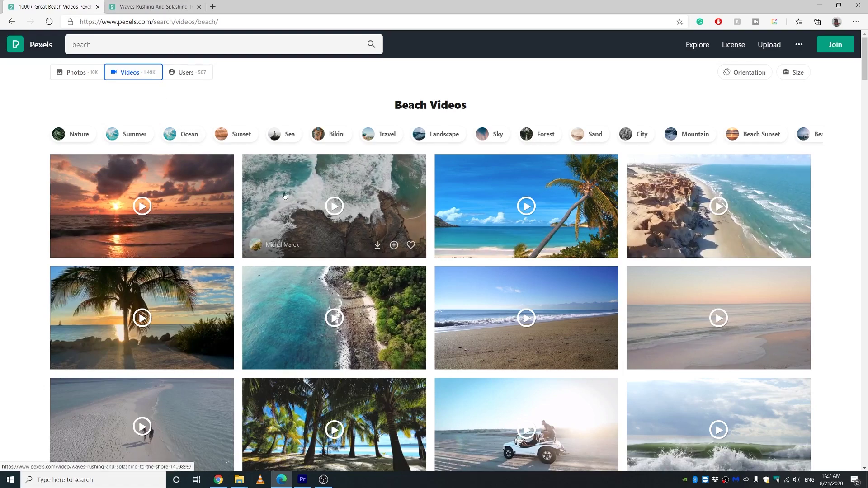
Download the video of waves rushing and splashing to the shore in its original 3840 x 2160 size
{"action": "left_click", "coordinate": [138, 7]}
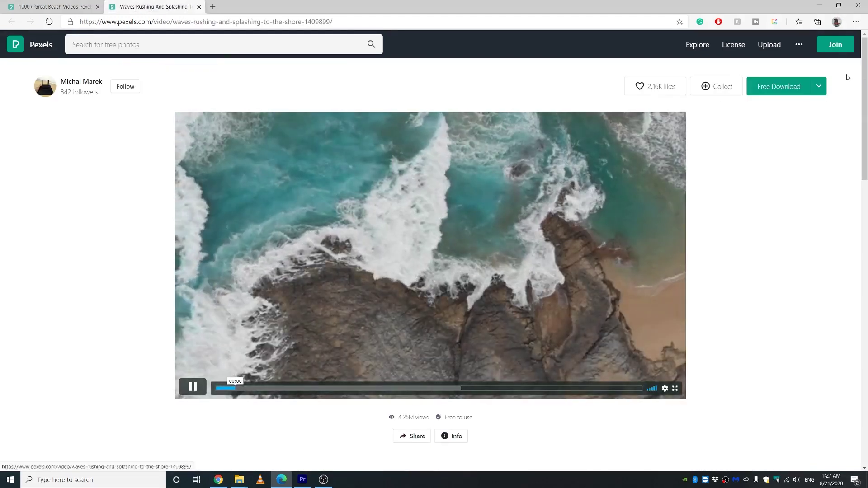
{"action": "left_click", "coordinate": [819, 86]}
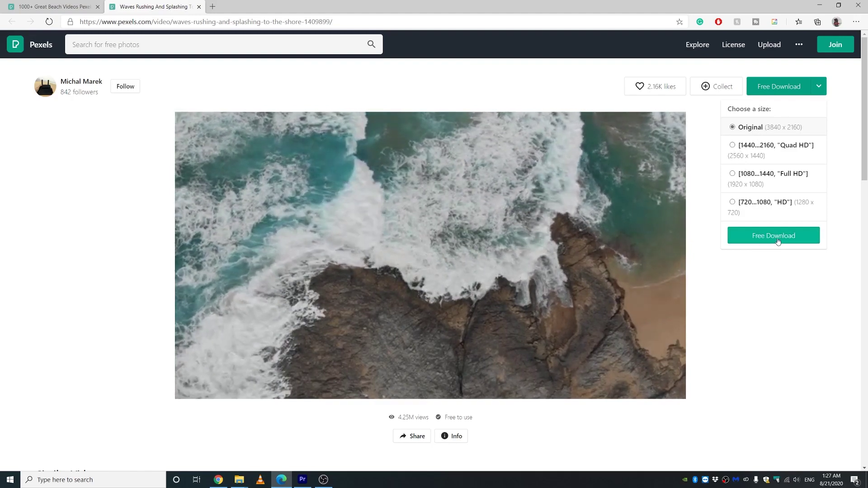
{"action": "left_click", "coordinate": [778, 241]}
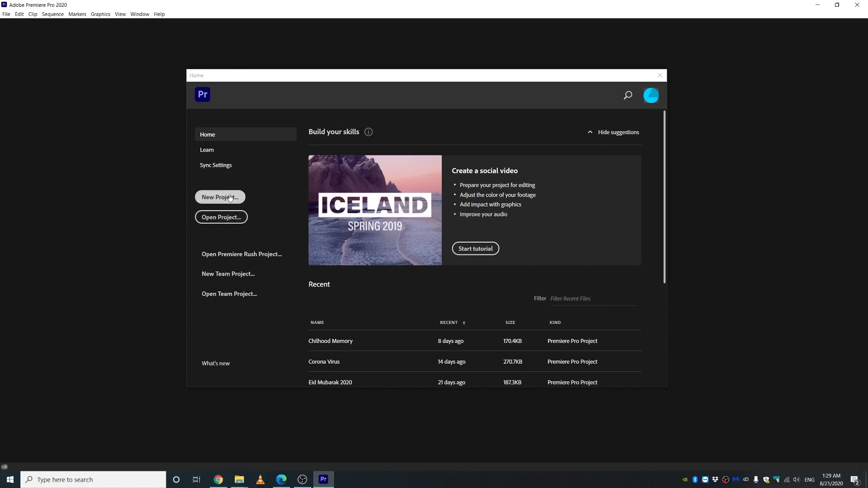
In Premiere Pro, create a new project named Video Complication, stored in the Cut and Crop folder under YouTube\Premier Pro Series
{"action": "left_click", "coordinate": [216, 201]}
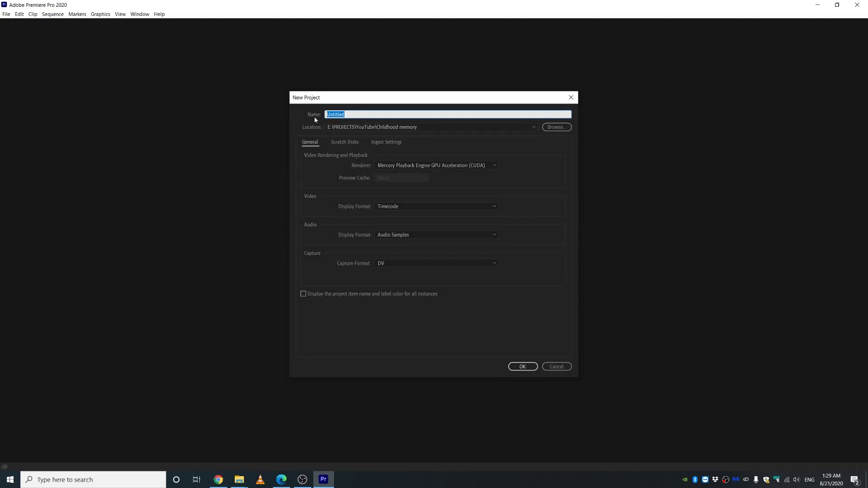
{"action": "type", "text": "Video Complication"}
{"action": "left_click", "coordinate": [549, 128]}
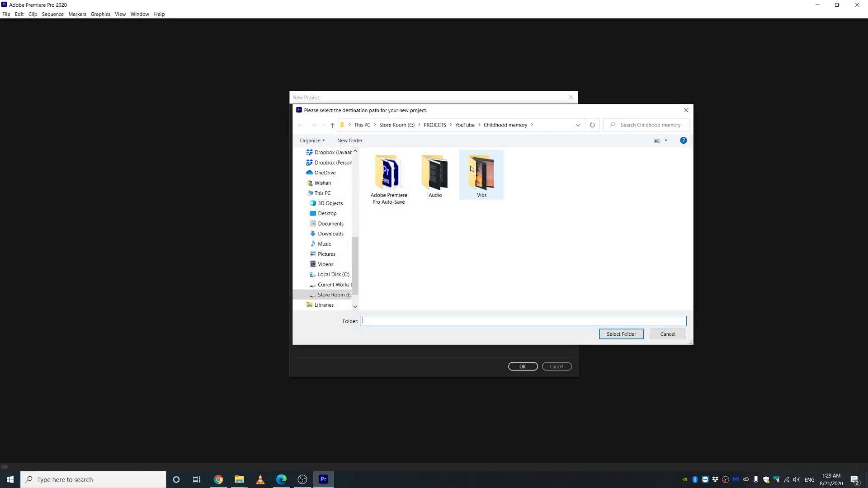
{"action": "left_click", "coordinate": [476, 132]}
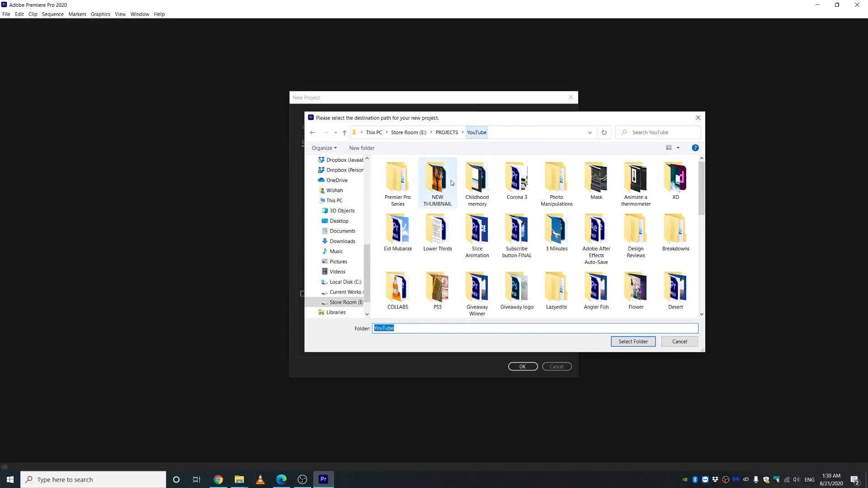
{"action": "double_click", "coordinate": [404, 191]}
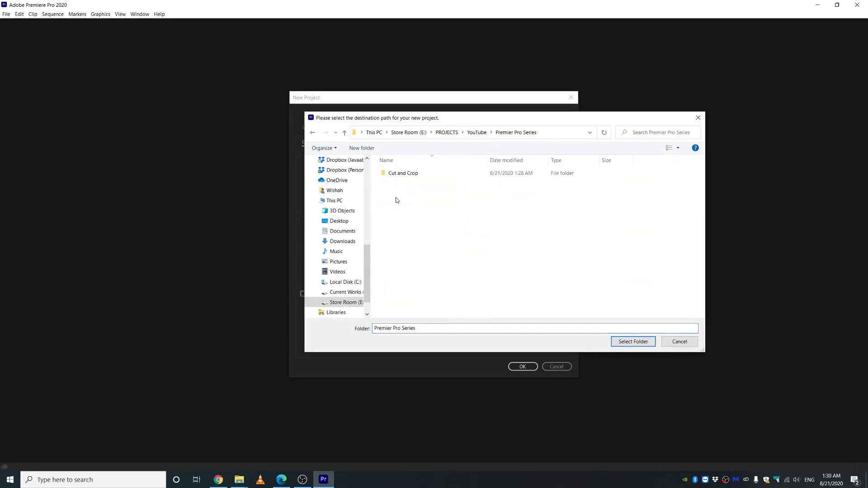
{"action": "double_click", "coordinate": [404, 173]}
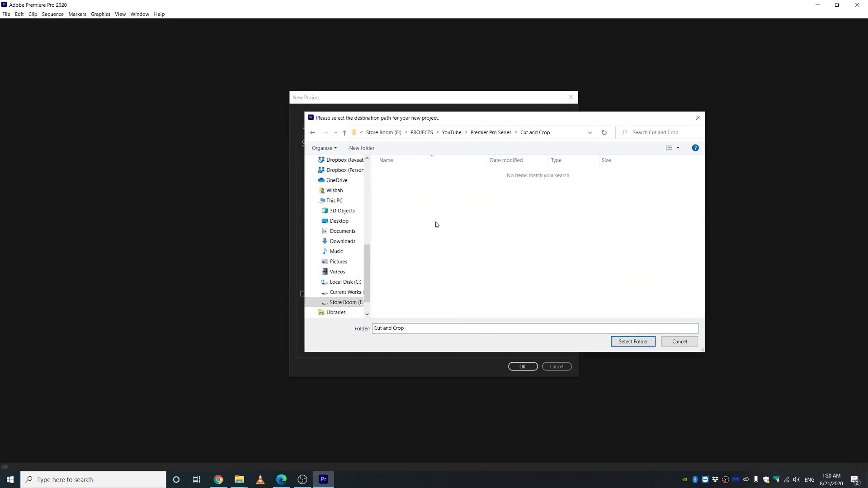
{"action": "left_click", "coordinate": [632, 342]}
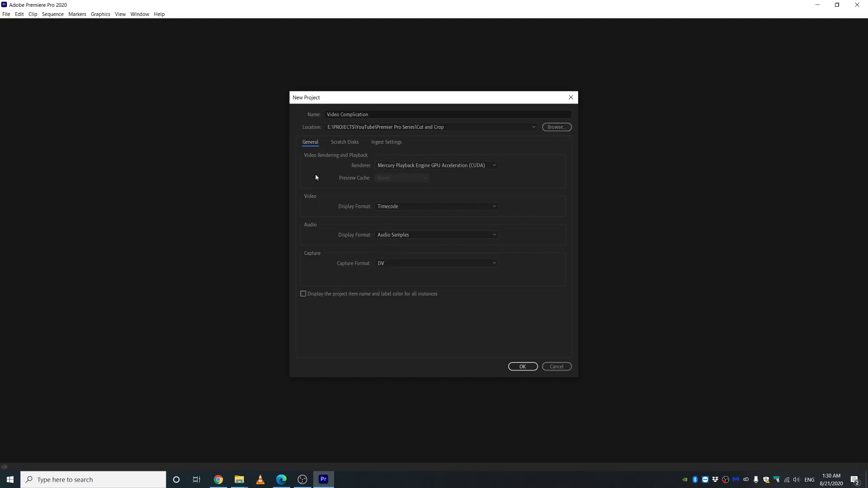
{"action": "left_click", "coordinate": [522, 366]}
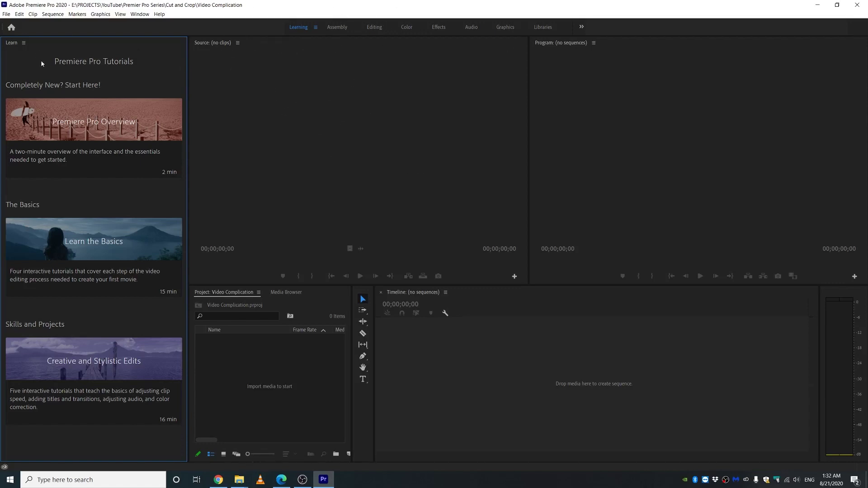
Close the Learn panel with the Premiere Pro tutorials
{"action": "left_click", "coordinate": [23, 44]}
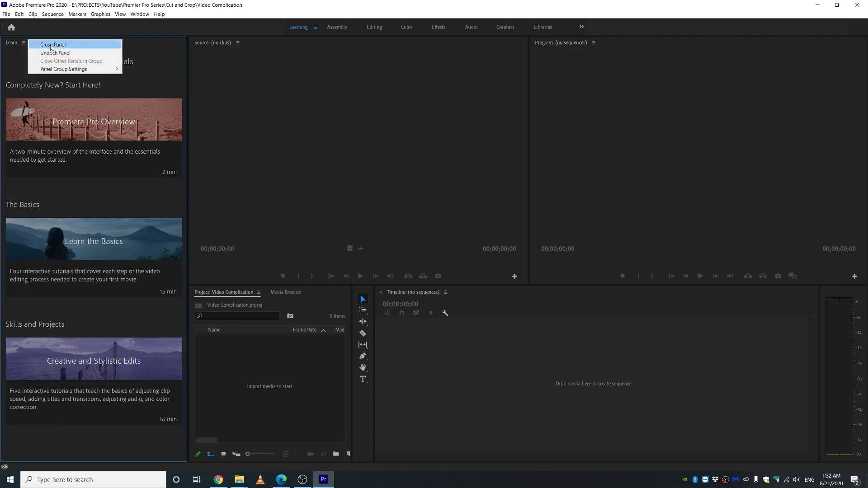
{"action": "left_click", "coordinate": [24, 43]}
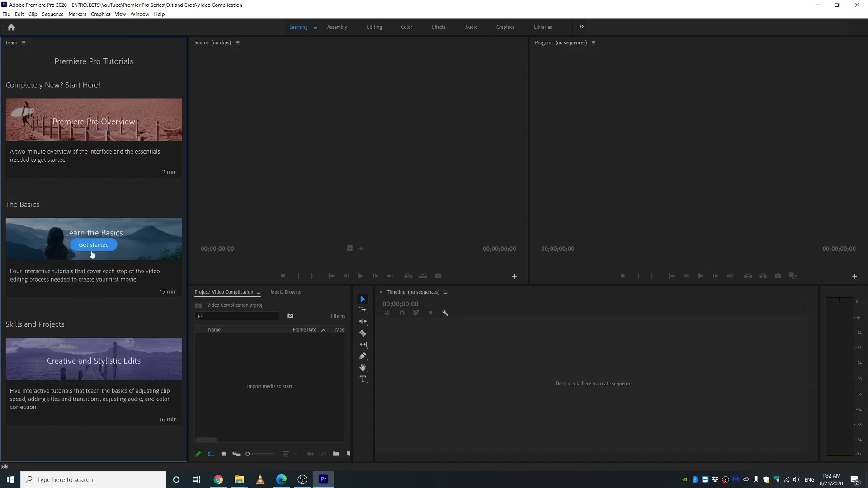
{"action": "left_click", "coordinate": [24, 44]}
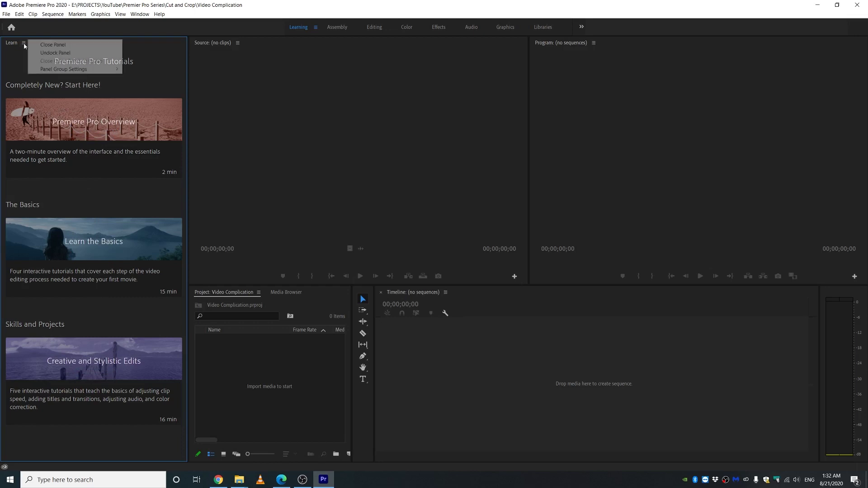
{"action": "left_click", "coordinate": [46, 46]}
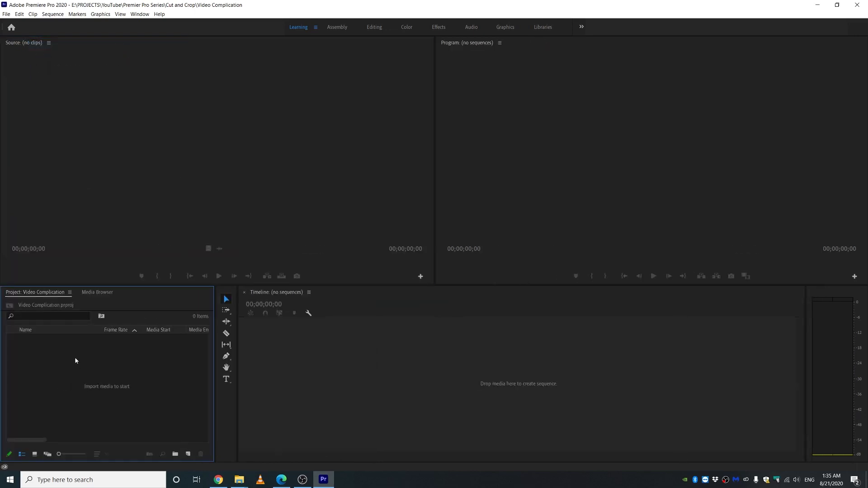
Import all the video clips from the Cut and Crop folder into the project, leaving out the Video Complication project file
{"action": "right_click", "coordinate": [74, 358]}
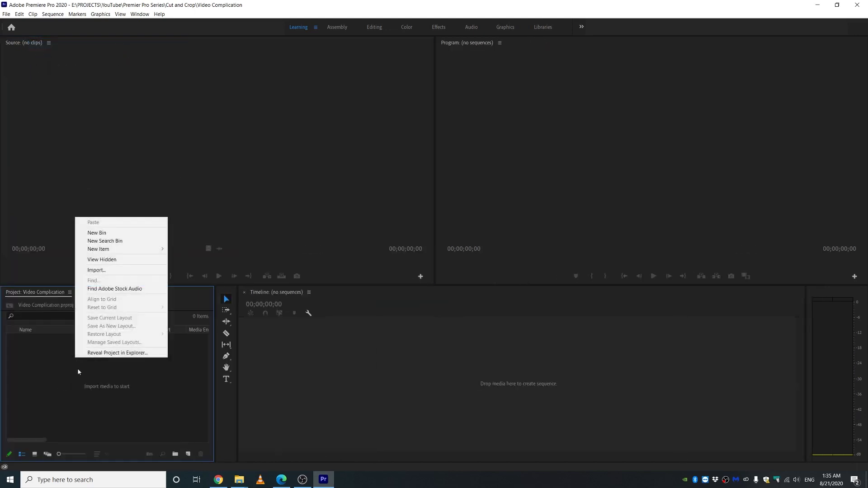
{"action": "left_click", "coordinate": [100, 271]}
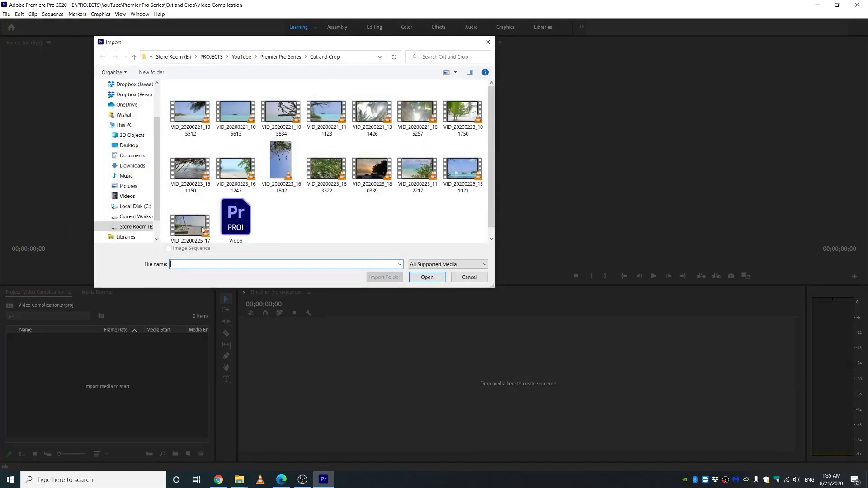
{"action": "left_click", "coordinate": [156, 92]}
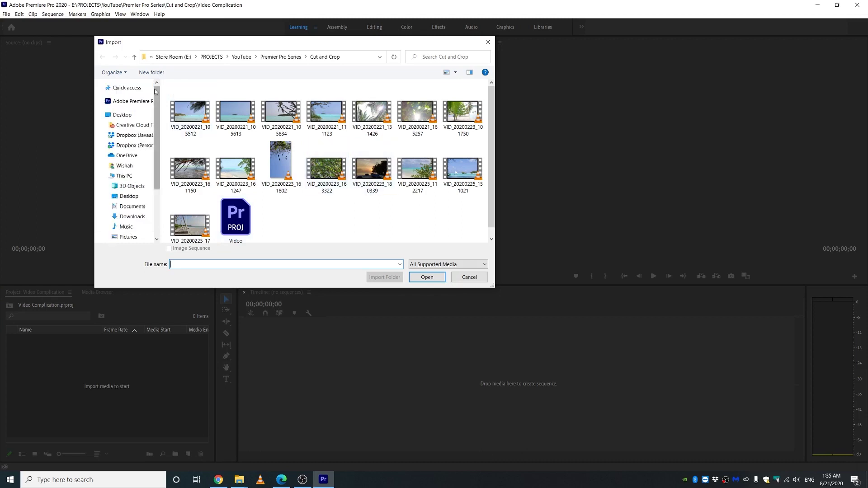
{"action": "left_click", "coordinate": [100, 115]}
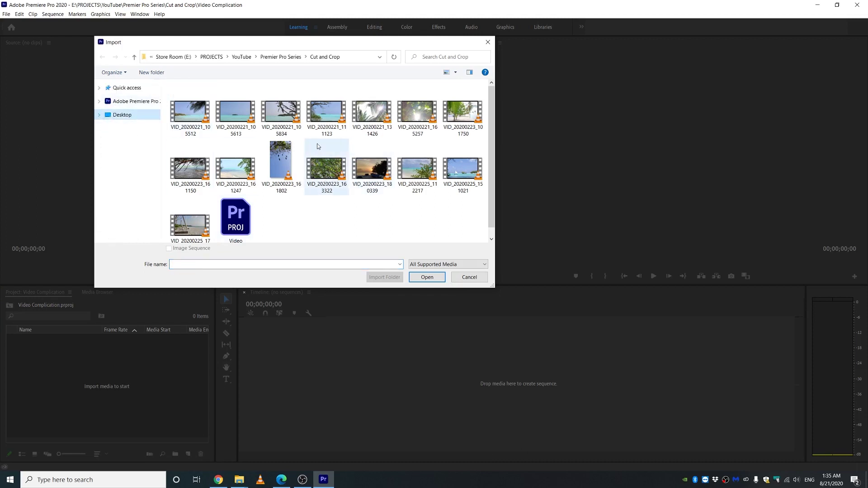
{"action": "left_click_drag", "start_coordinate": [471, 221], "coordinate": [185, 110]}
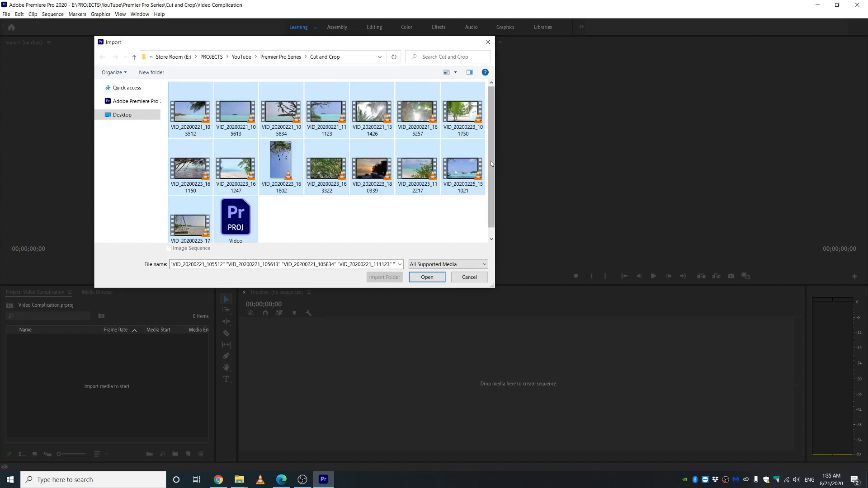
{"action": "left_click_drag", "start_coordinate": [495, 165], "coordinate": [489, 190]}
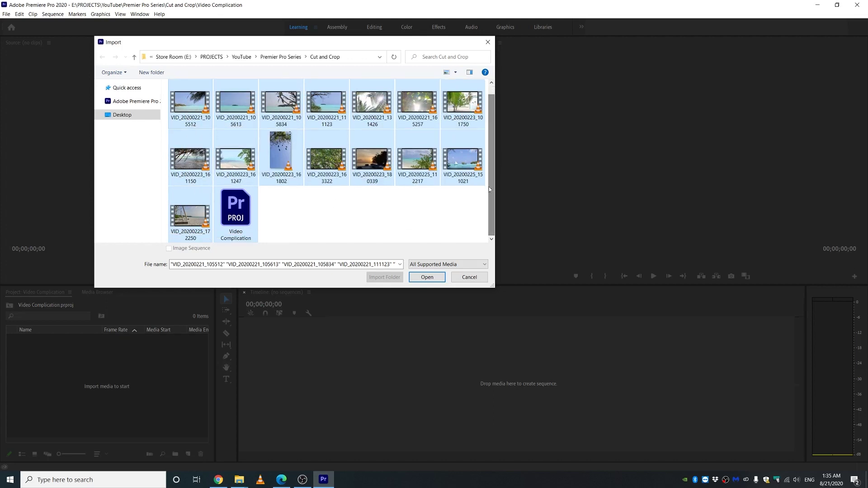
{"action": "left_click", "coordinate": [239, 213], "text": "ctrl"}
{"action": "left_click", "coordinate": [239, 212], "text": "ctrl"}
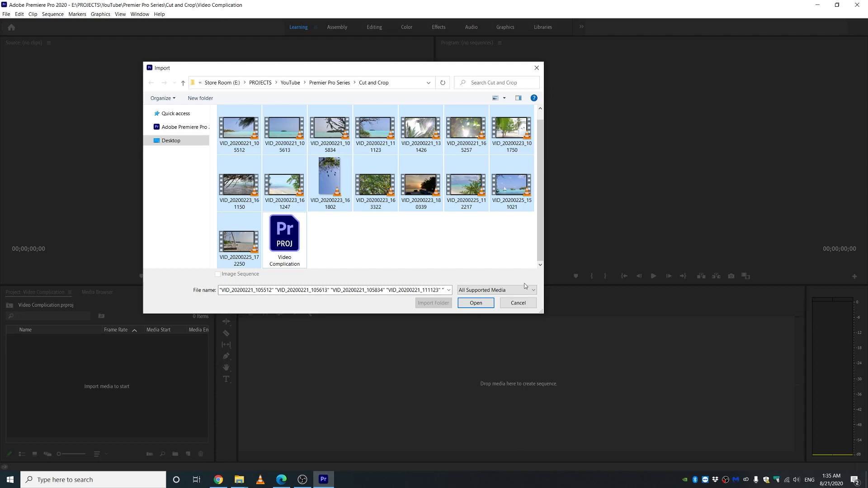
{"action": "left_click", "coordinate": [476, 302]}
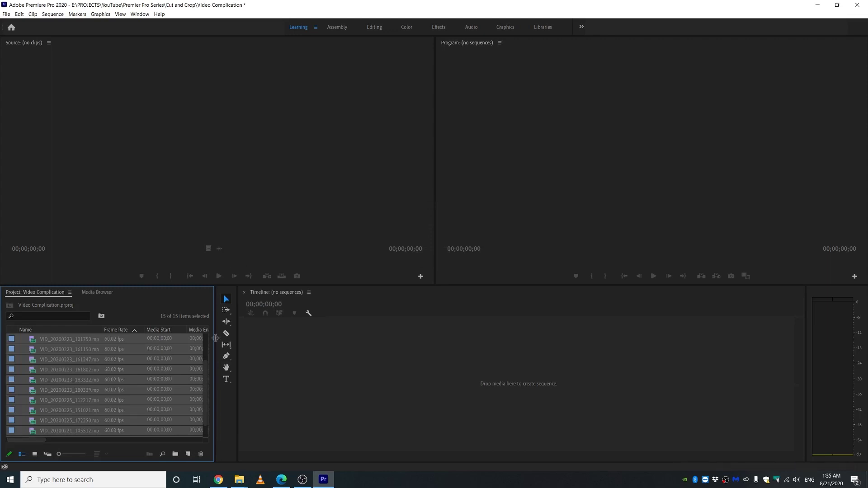
Enlarge the Project panel in width and height to give the imported clips more room
{"action": "left_click_drag", "start_coordinate": [215, 339], "coordinate": [242, 341]}
{"action": "left_click_drag", "start_coordinate": [202, 285], "coordinate": [201, 259]}
{"action": "left_click_drag", "start_coordinate": [243, 323], "coordinate": [248, 323]}
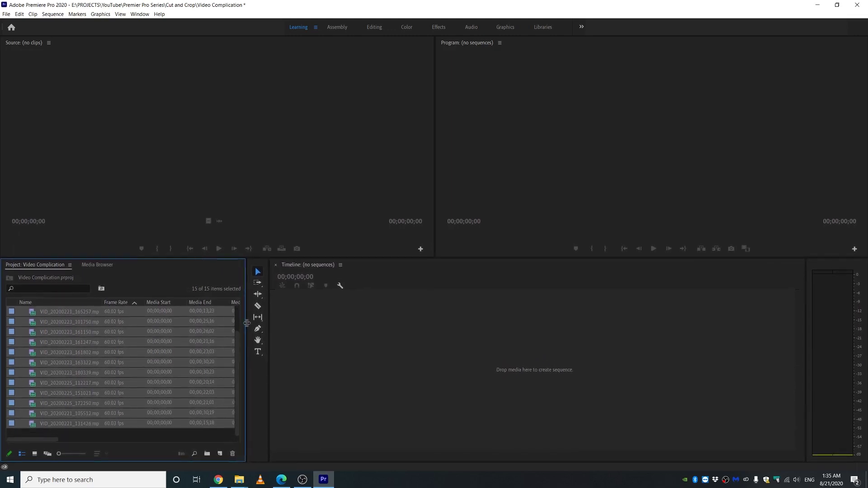
Increase the clip icon size in the project list and switch the clips to icon view with thumbnails
{"action": "left_click", "coordinate": [77, 322]}
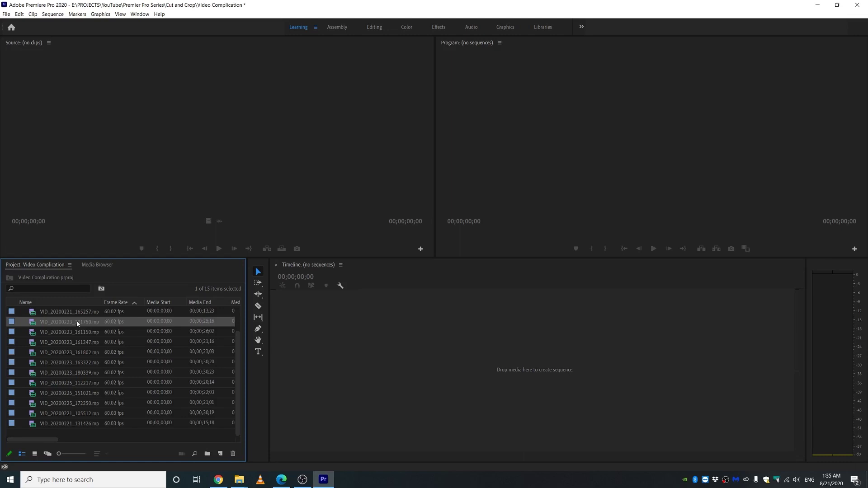
{"action": "left_click", "coordinate": [67, 456]}
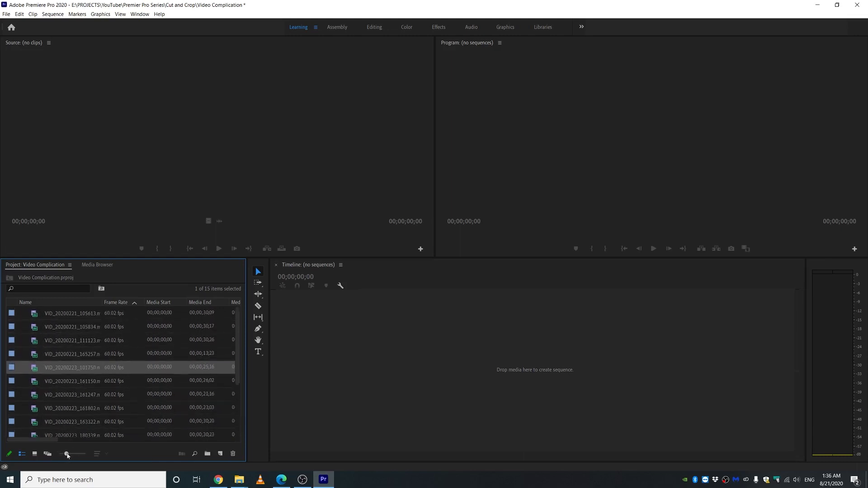
{"action": "left_click_drag", "start_coordinate": [67, 456], "coordinate": [82, 455]}
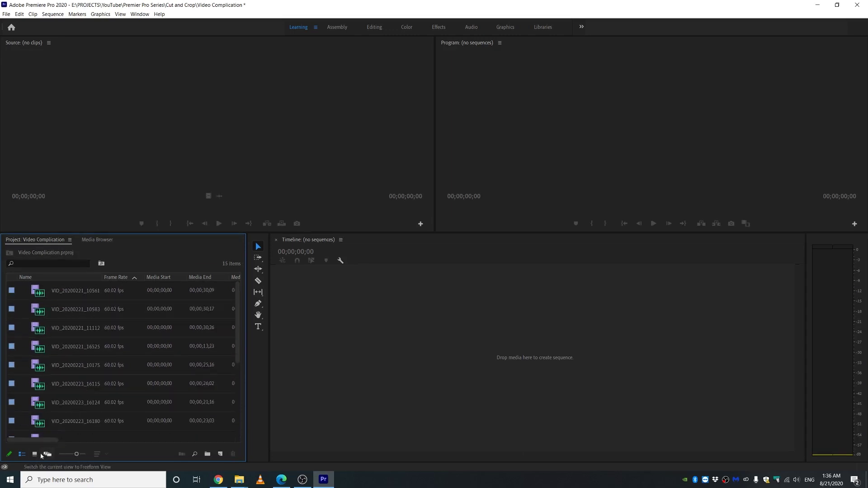
{"action": "left_click", "coordinate": [36, 455]}
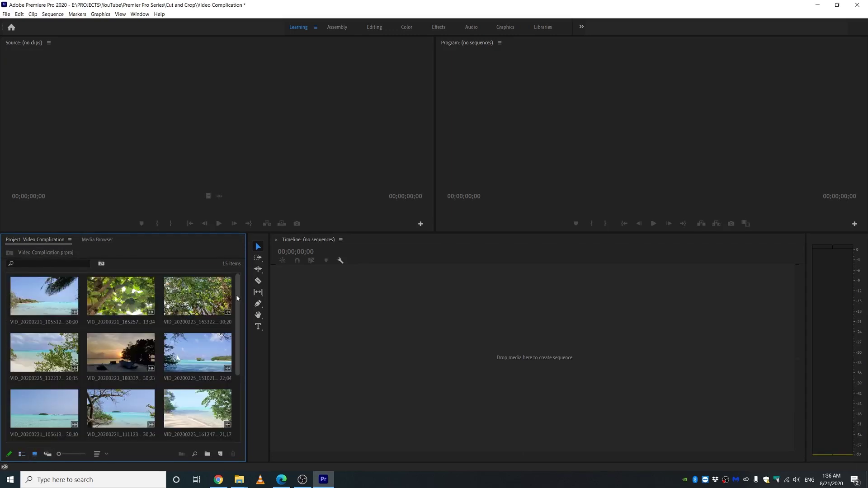
{"action": "left_click_drag", "start_coordinate": [236, 294], "coordinate": [237, 325]}
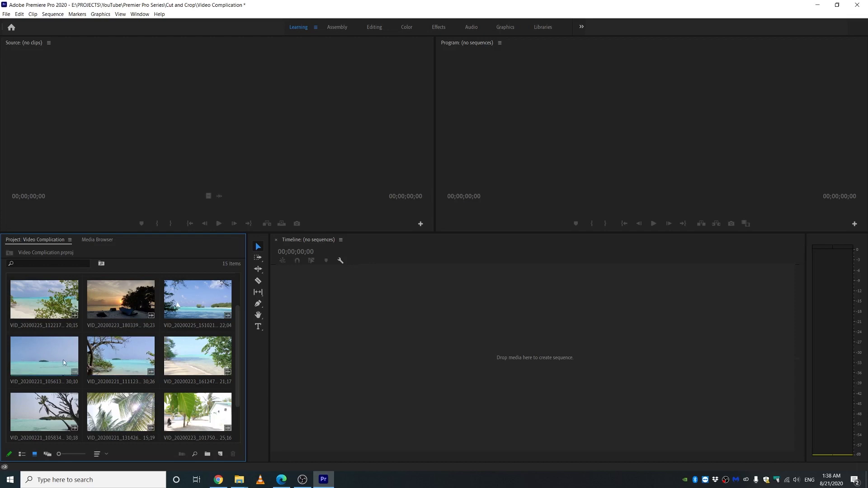
{"action": "scroll", "coordinate": [66, 362], "scroll_direction": "up", "scroll_amount": 1}
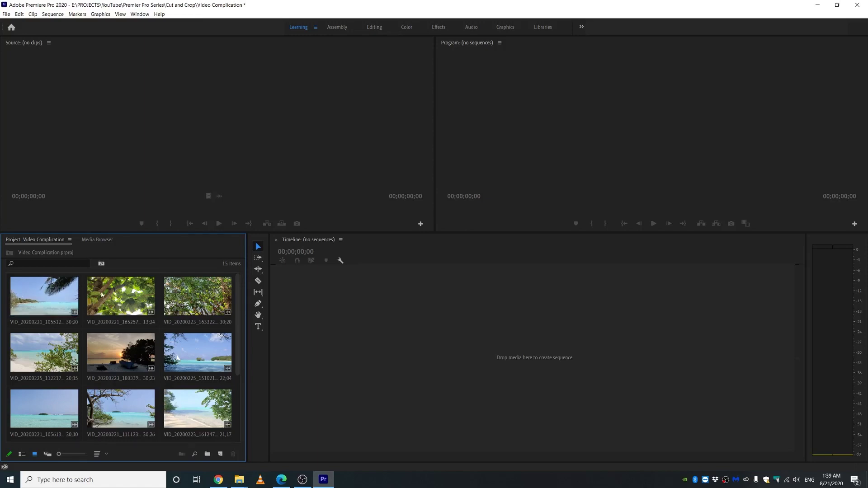
Place all the imported clips on the empty timeline as a new sequence and scrub through the first clips
{"action": "left_click", "coordinate": [59, 298]}
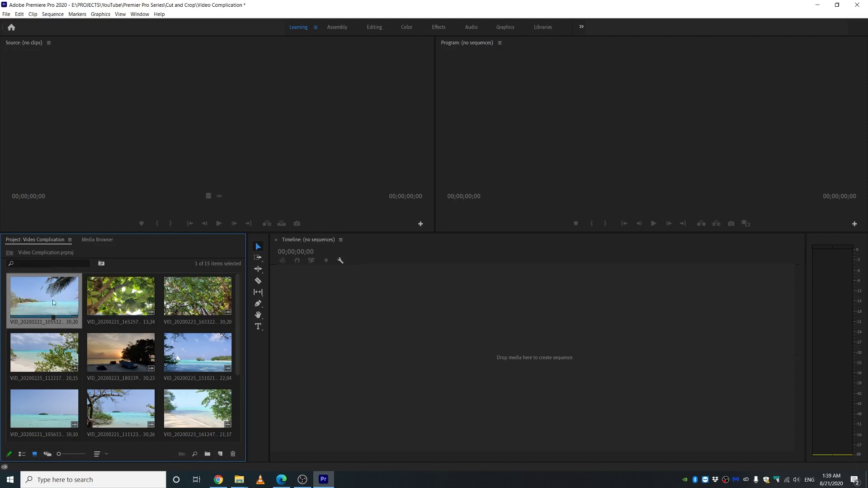
{"action": "scroll", "coordinate": [144, 338], "scroll_direction": "down", "scroll_amount": 3}
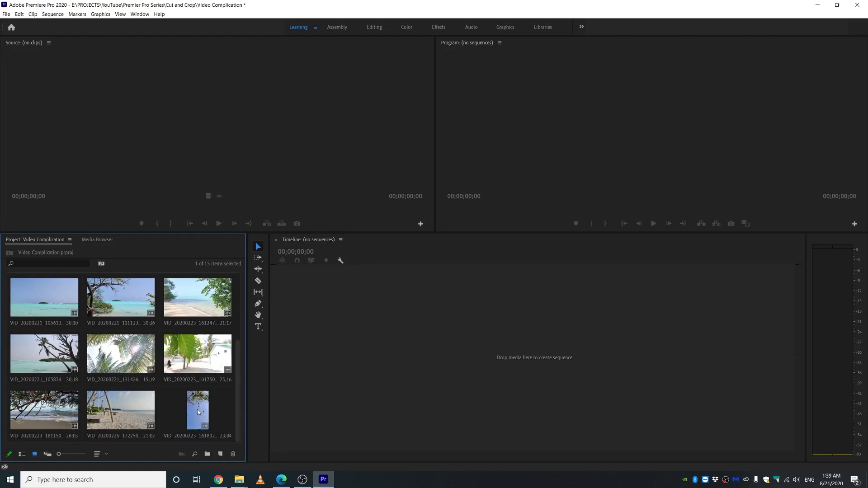
{"action": "key", "text": "ctrl+a"}
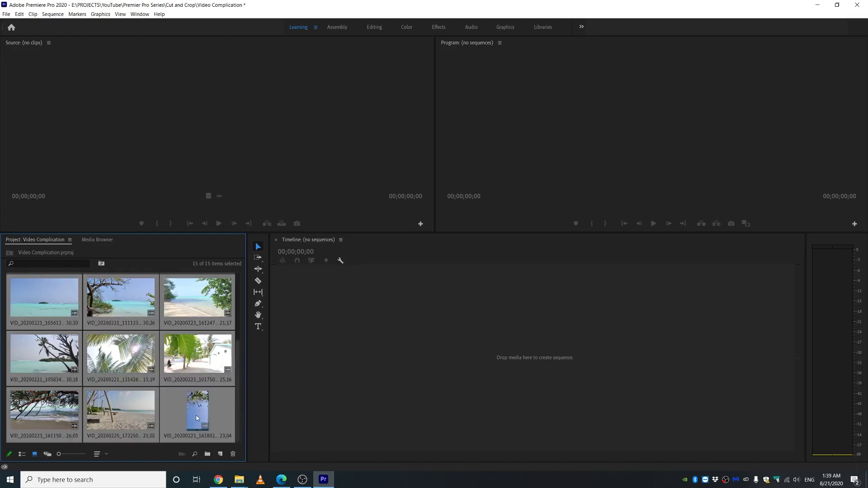
{"action": "scroll", "coordinate": [197, 418], "scroll_direction": "up", "scroll_amount": 3}
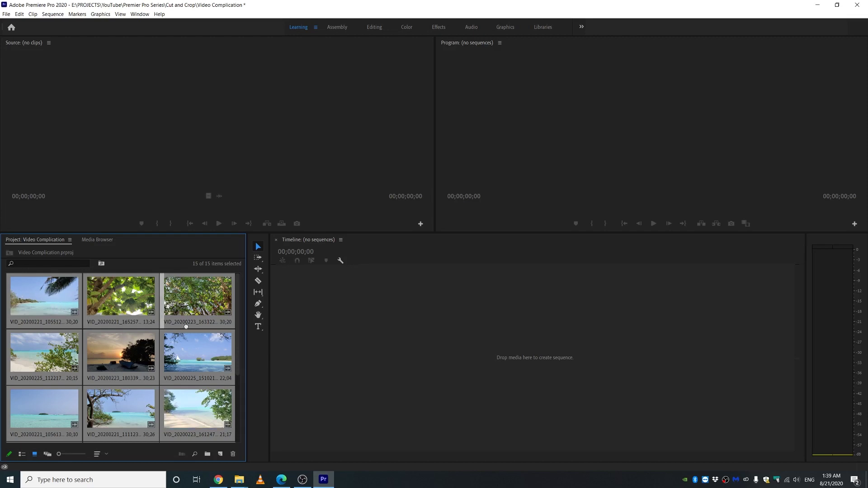
{"action": "left_click_drag", "start_coordinate": [186, 326], "coordinate": [484, 357]}
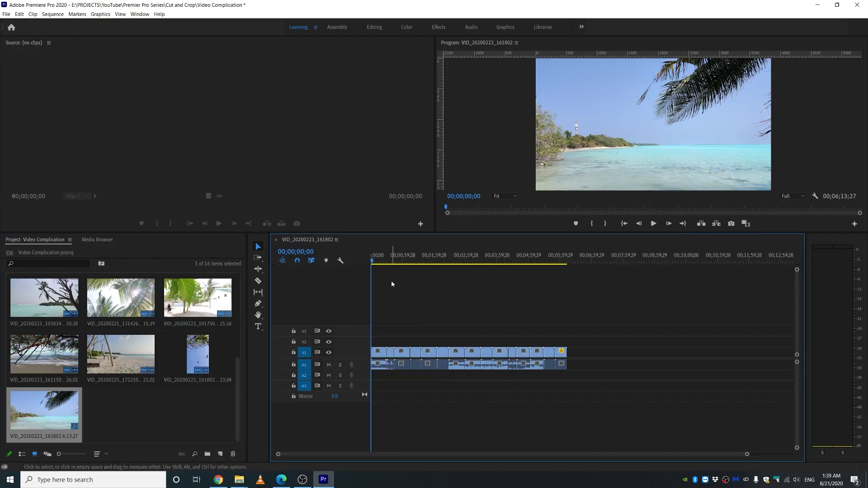
{"action": "left_click_drag", "start_coordinate": [372, 261], "coordinate": [427, 267]}
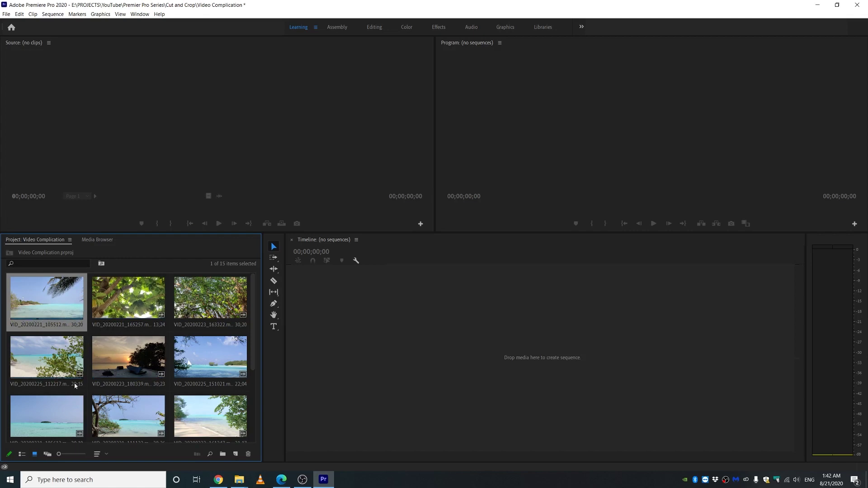
Load VID_20200225_112217.mp4 into the Source Monitor, scrub through it, and mark its In point at 00;00;01;29
{"action": "left_click", "coordinate": [45, 362]}
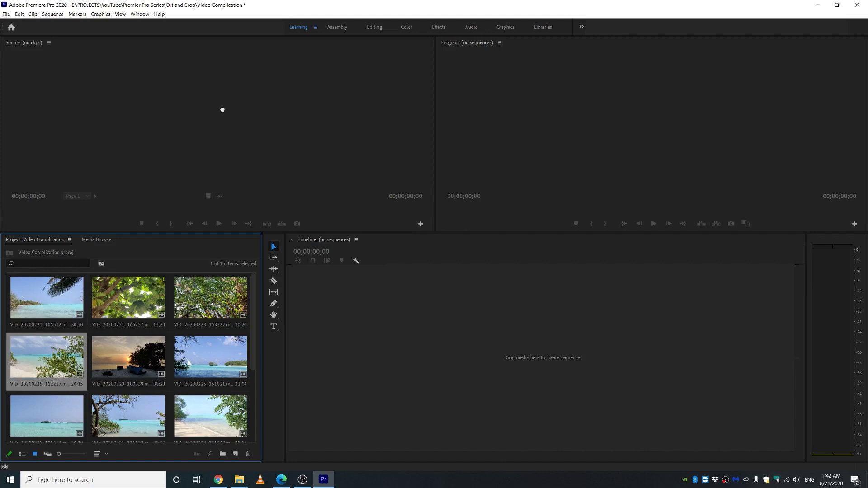
{"action": "left_click_drag", "start_coordinate": [198, 114], "coordinate": [197, 111]}
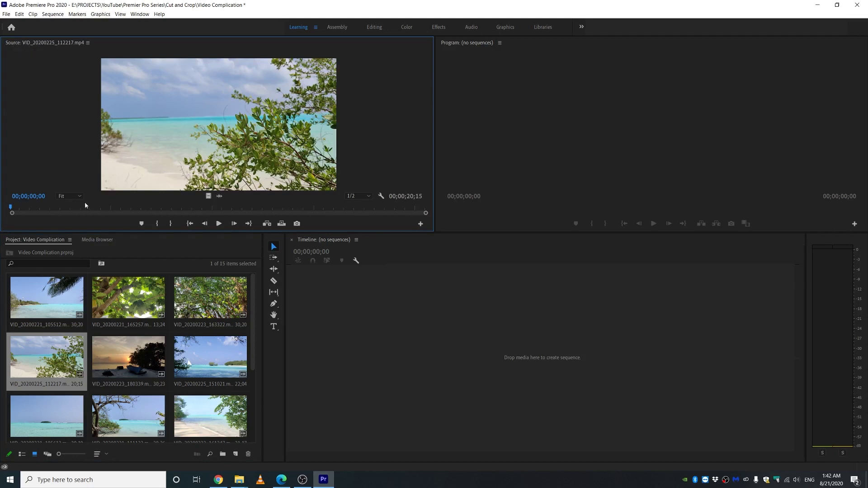
{"action": "left_click_drag", "start_coordinate": [11, 208], "coordinate": [68, 211]}
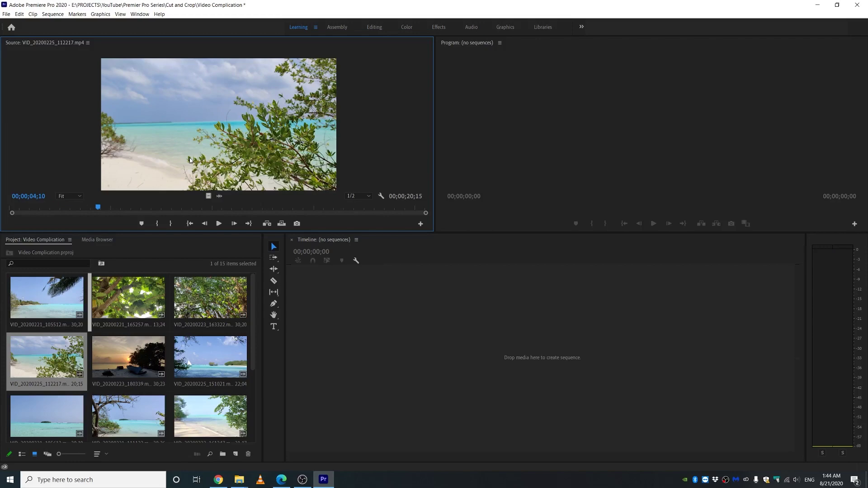
{"action": "left_click_drag", "start_coordinate": [99, 208], "coordinate": [147, 210]}
{"action": "left_click_drag", "start_coordinate": [123, 209], "coordinate": [49, 210]}
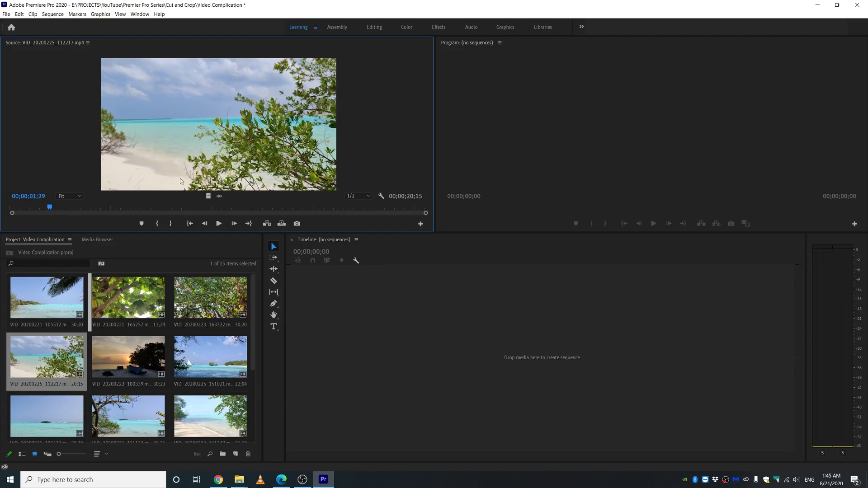
{"action": "left_click", "coordinate": [157, 223]}
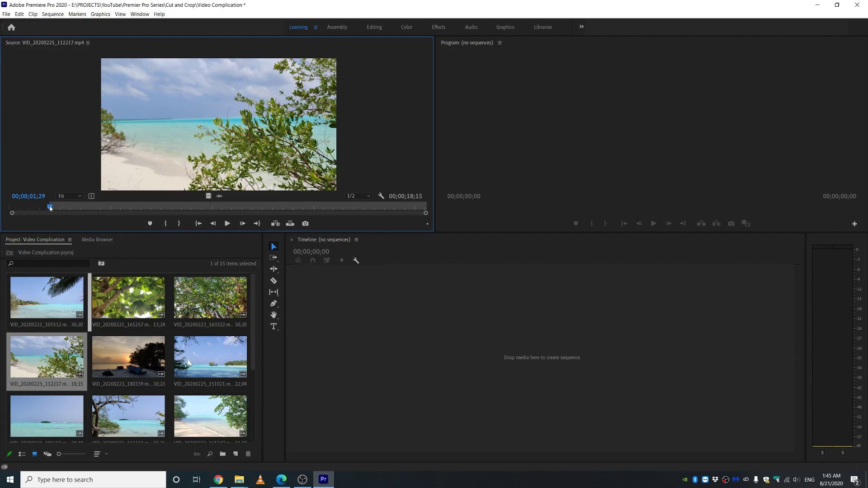
Mark the source clip's Out point at 00;00;10;01 and place only its video on the empty timeline as a new sequence
{"action": "left_click_drag", "start_coordinate": [50, 208], "coordinate": [213, 211]}
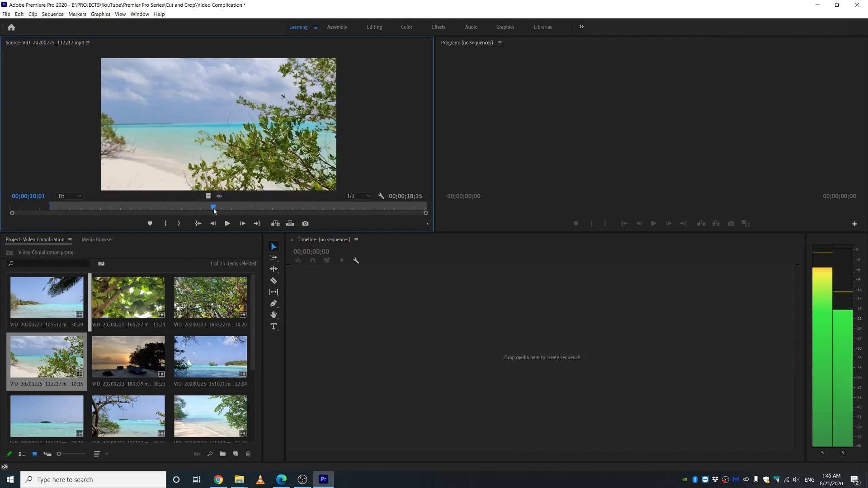
{"action": "left_click", "coordinate": [180, 223]}
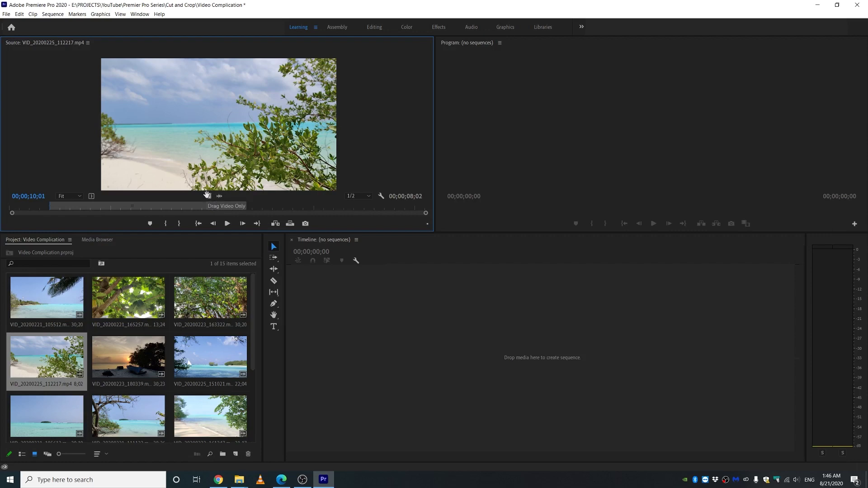
{"action": "left_click_drag", "start_coordinate": [208, 195], "coordinate": [208, 195]}
{"action": "left_click_drag", "start_coordinate": [419, 357], "coordinate": [420, 357]}
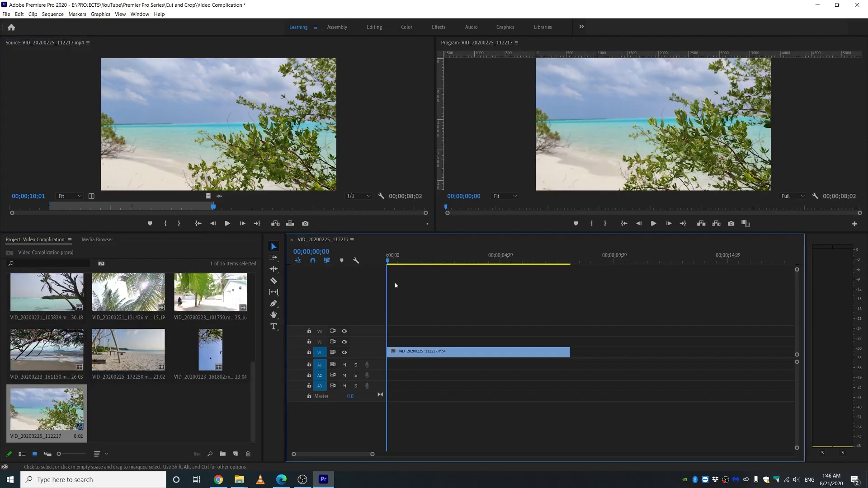
Trim the end of the timeline clip to a duration of 00;00;06;09 and play the sequence from the beginning
{"action": "left_click_drag", "start_coordinate": [390, 262], "coordinate": [496, 267]}
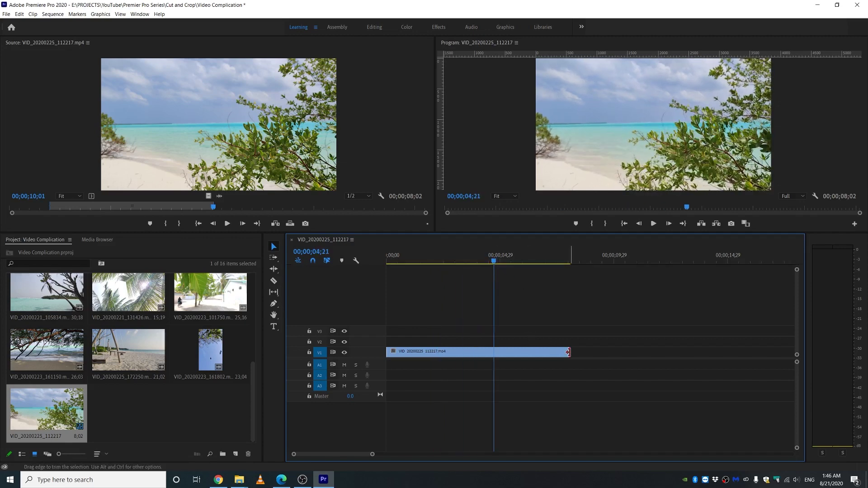
{"action": "left_click_drag", "start_coordinate": [569, 352], "coordinate": [529, 352]}
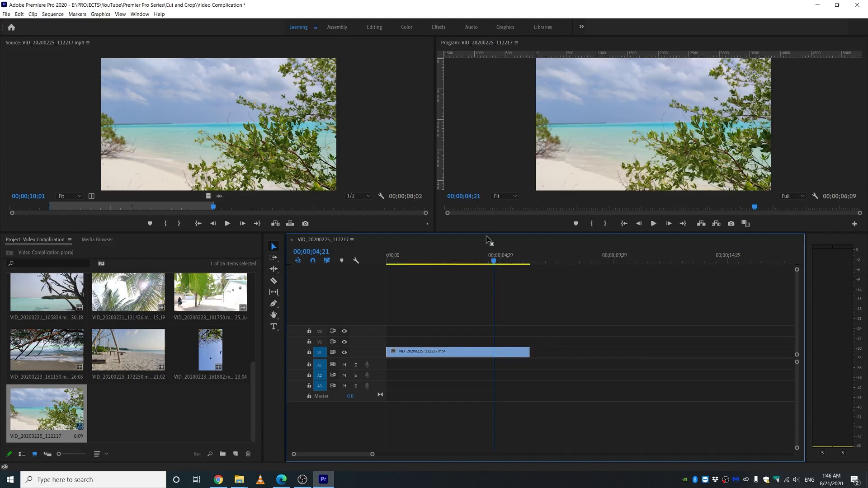
{"action": "left_click_drag", "start_coordinate": [494, 261], "coordinate": [367, 272]}
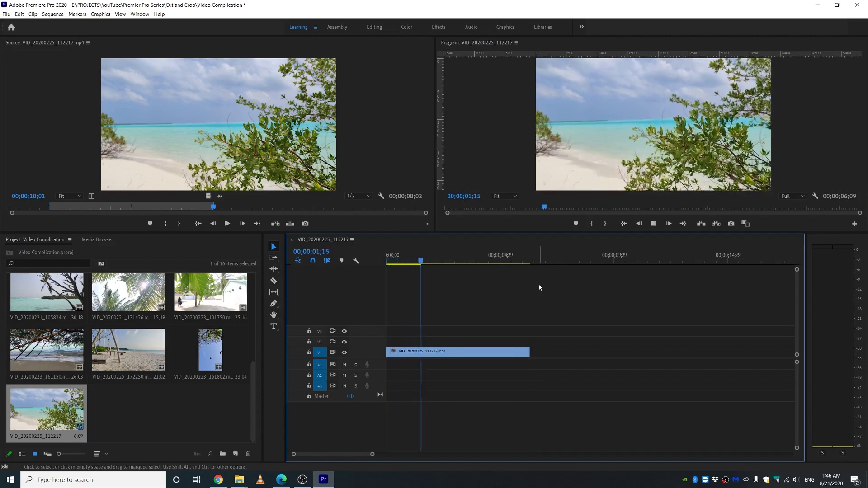
{"action": "key", "text": "space"}
{"action": "key", "text": "Home"}
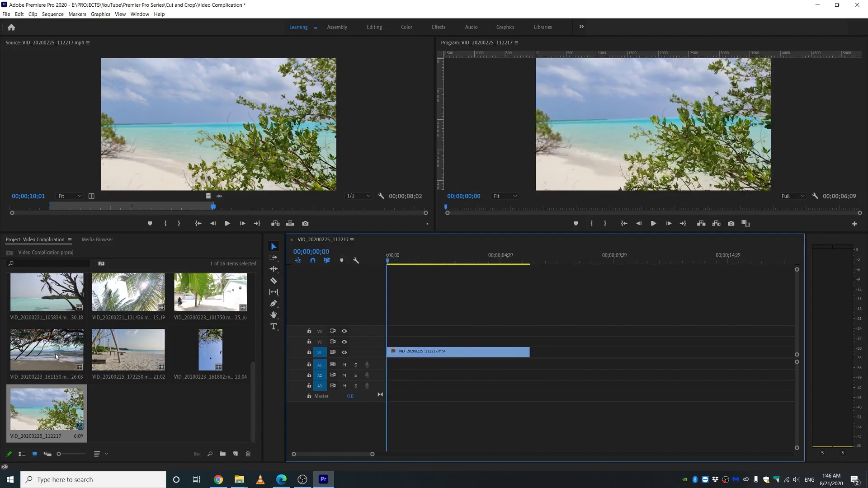
Load VID_20200221_105512.mp4 into the Source Monitor and mark its In point at 00;00;04;10 and Out point at 00;00;15;07
{"action": "scroll", "coordinate": [192, 416], "scroll_direction": "up", "scroll_amount": 5}
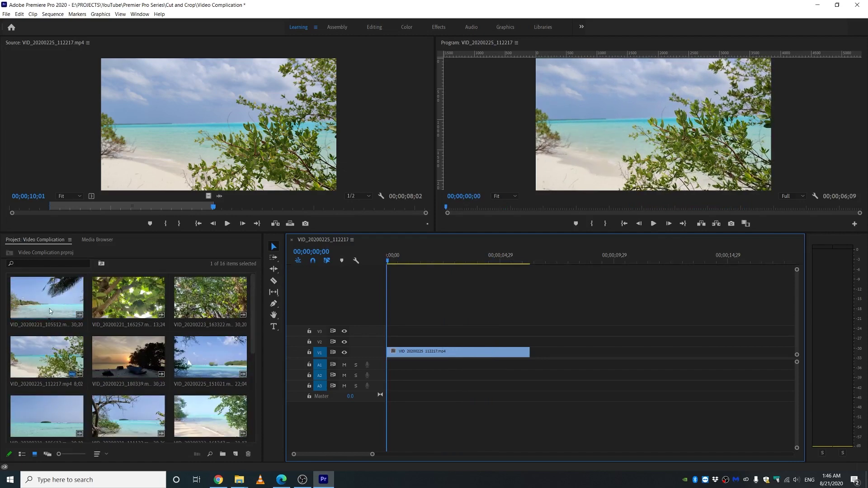
{"action": "left_click_drag", "start_coordinate": [47, 297], "coordinate": [108, 245]}
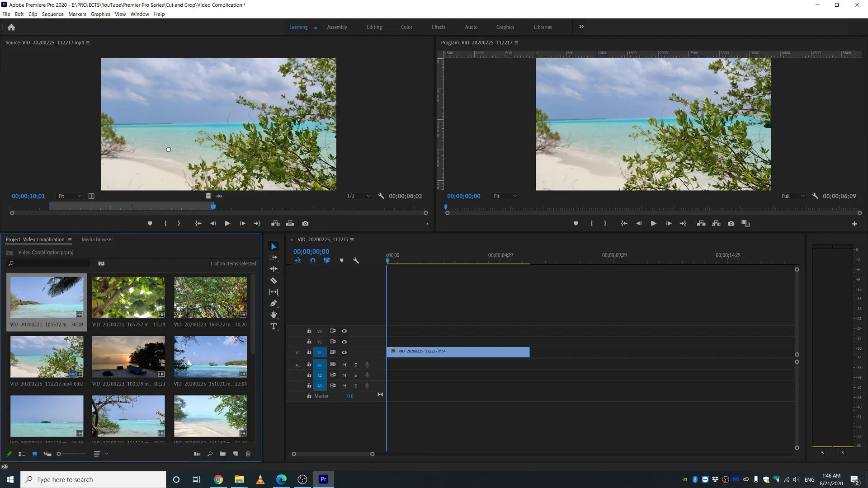
{"action": "left_click_drag", "start_coordinate": [168, 145], "coordinate": [168, 158]}
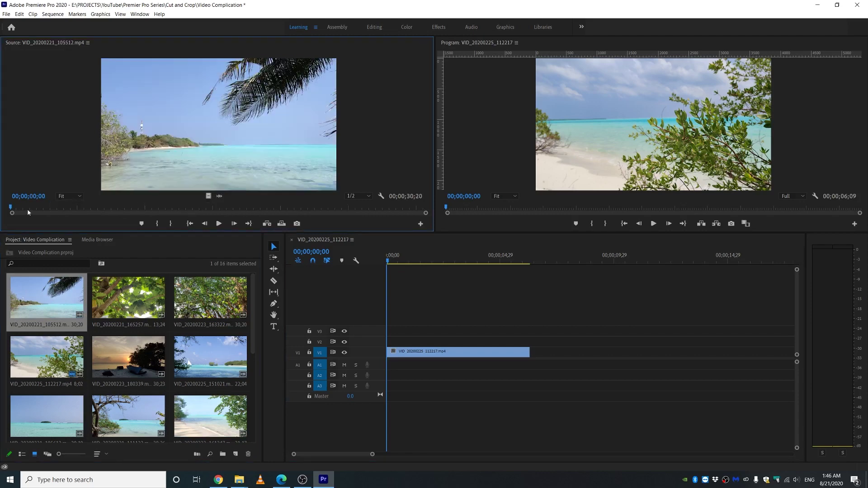
{"action": "left_click_drag", "start_coordinate": [28, 212], "coordinate": [68, 211]}
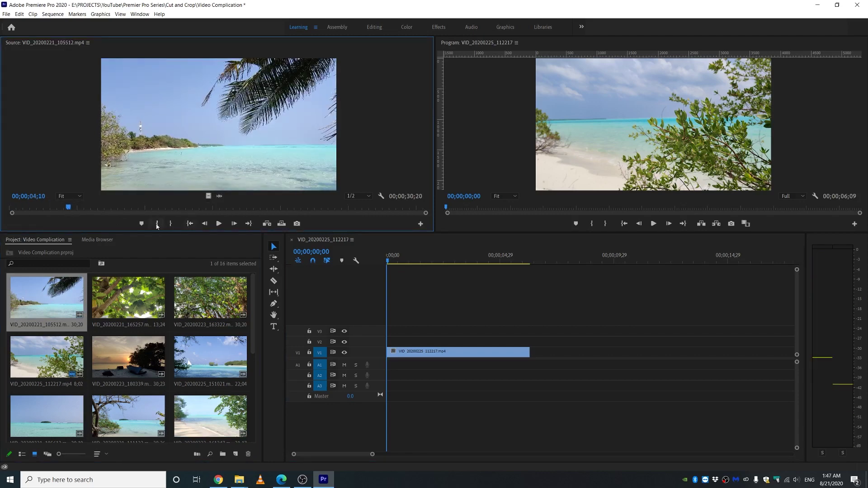
{"action": "left_click", "coordinate": [157, 224]}
{"action": "left_click_drag", "start_coordinate": [70, 208], "coordinate": [218, 210]}
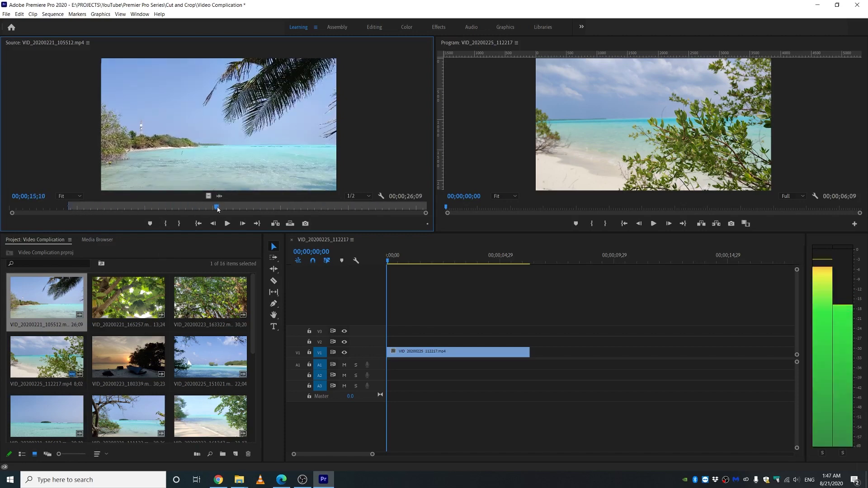
{"action": "left_click", "coordinate": [179, 224]}
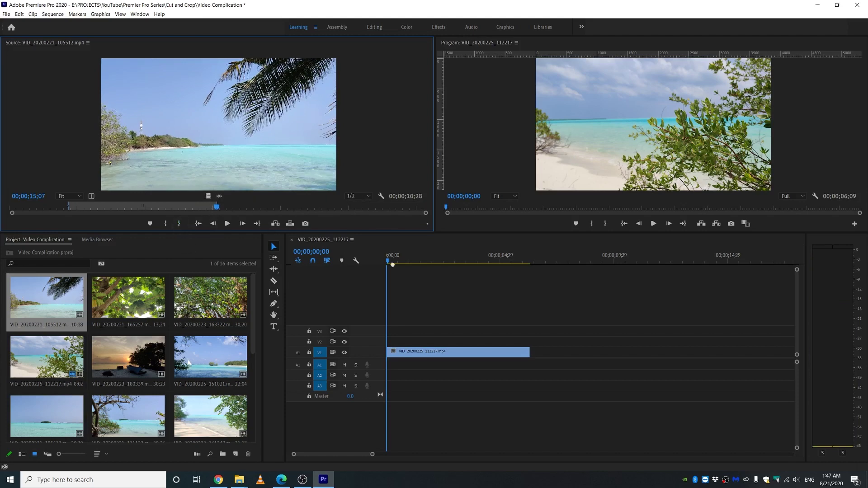
Place only the marked clip's video directly after the first clip on V1 and trim its end so the sequence lasts 00;00;12;25
{"action": "left_click_drag", "start_coordinate": [219, 124], "coordinate": [532, 352]}
{"action": "left_click_drag", "start_coordinate": [524, 261], "coordinate": [664, 263]}
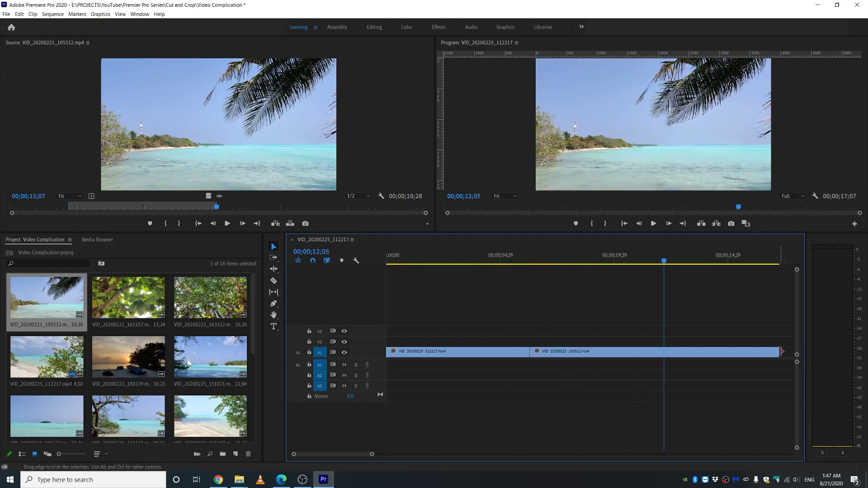
{"action": "left_click_drag", "start_coordinate": [778, 352], "coordinate": [679, 352]}
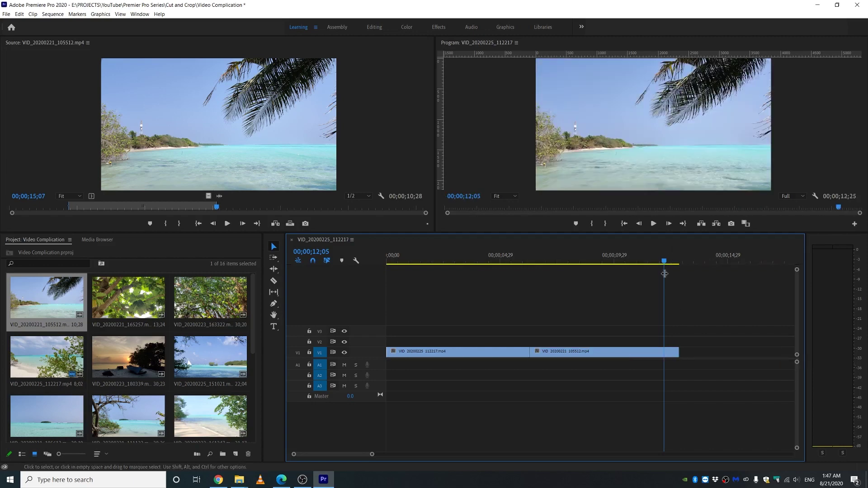
Play the two-clip sequence from the beginning and scrub across the cut between the clips
{"action": "key", "text": "Home"}
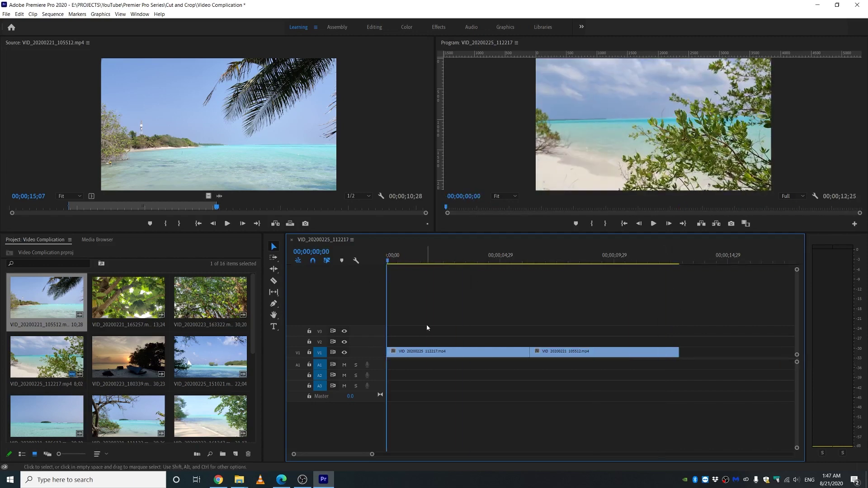
{"action": "key", "text": "space"}
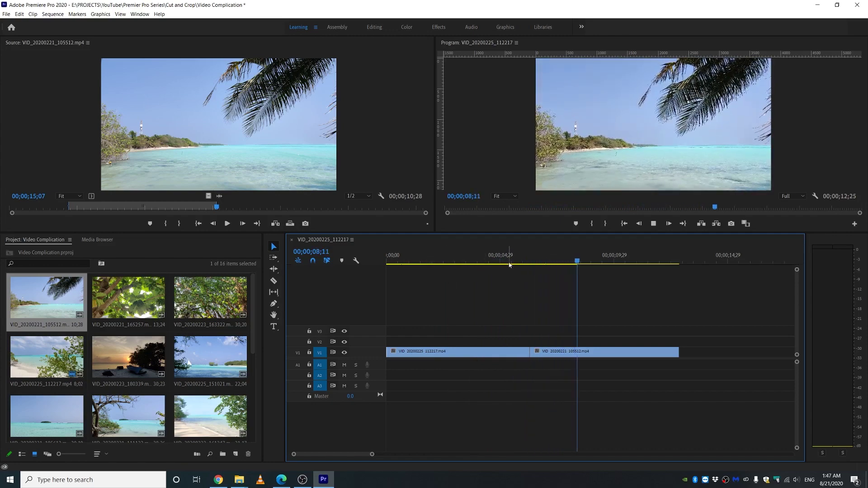
{"action": "left_click_drag", "start_coordinate": [508, 262], "coordinate": [567, 267]}
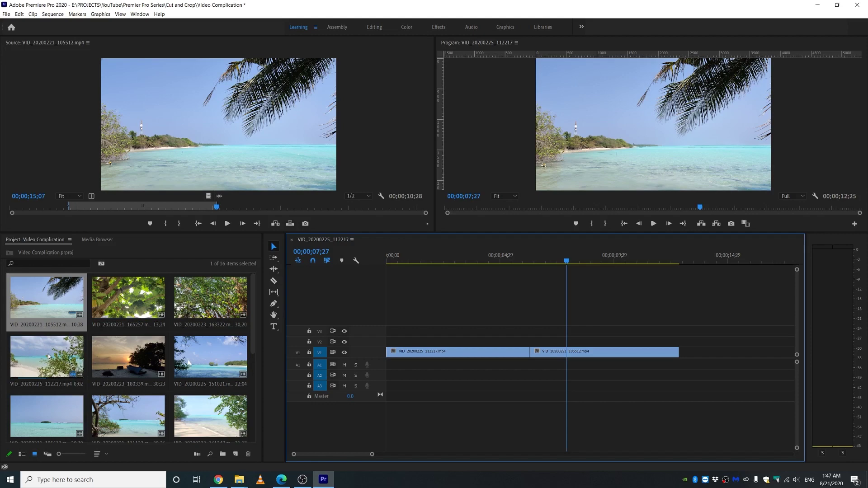
Select the project clips VID_20200225_151021, VID_20200221_131426, VID_20200221_105834, VID_20200221_105613, VID_20200225_172250 and VID_20200223_161802 together
{"action": "scroll", "coordinate": [254, 319], "scroll_direction": "down", "scroll_amount": 2}
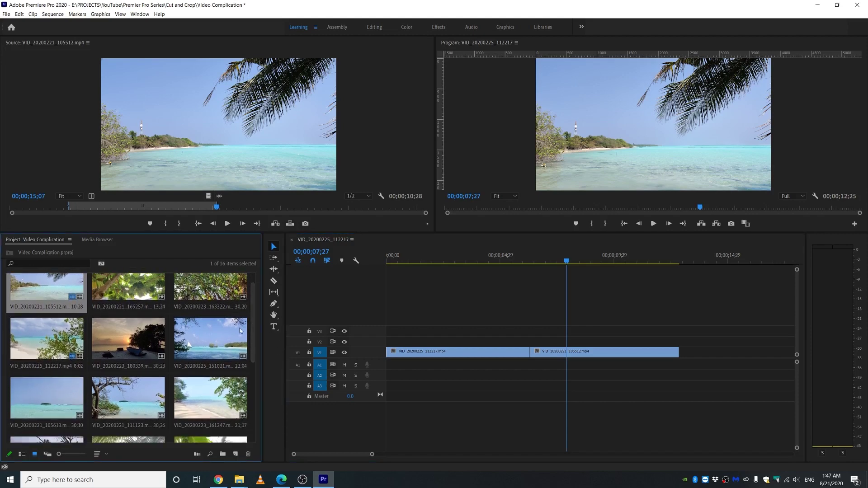
{"action": "left_click", "coordinate": [50, 339]}
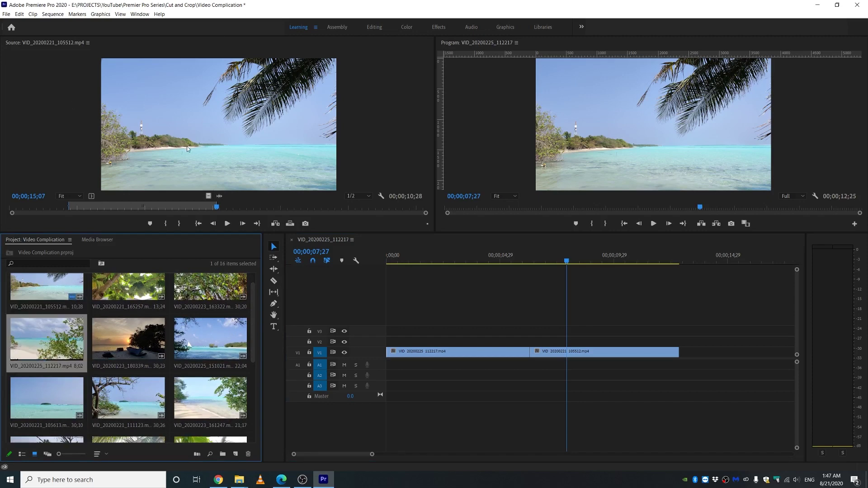
{"action": "left_click", "coordinate": [205, 347]}
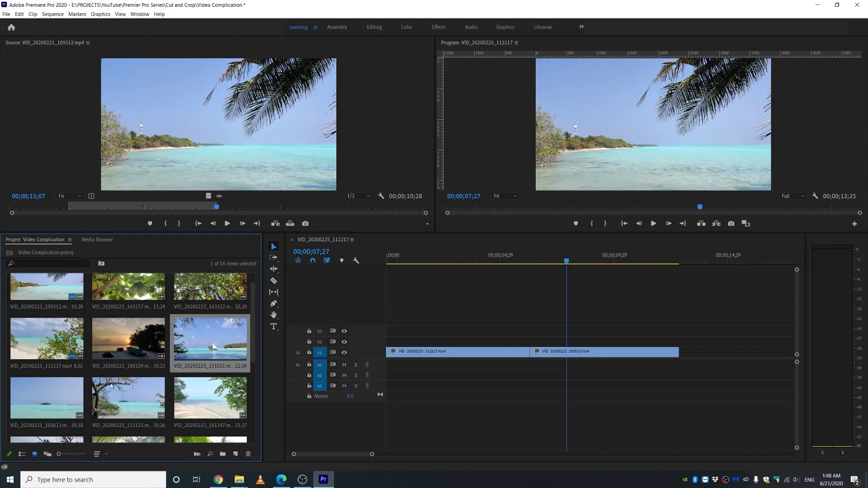
{"action": "scroll", "coordinate": [136, 392], "scroll_direction": "down", "scroll_amount": 1}
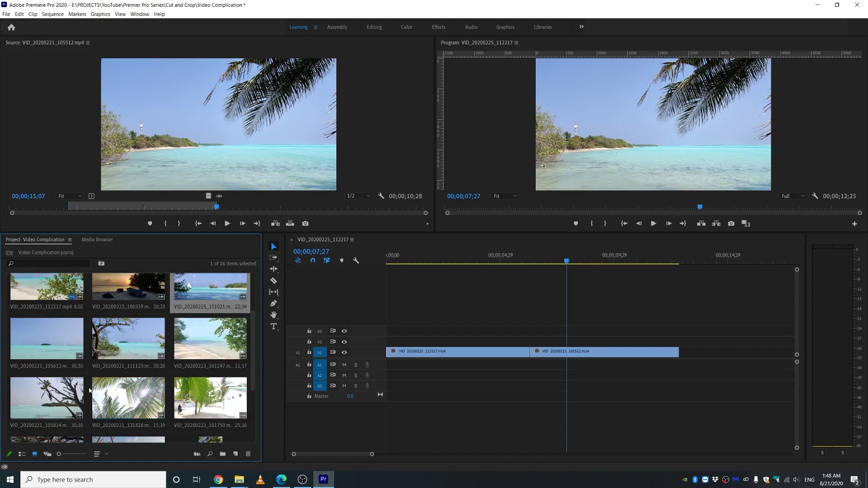
{"action": "left_click", "coordinate": [124, 415], "text": "ctrl"}
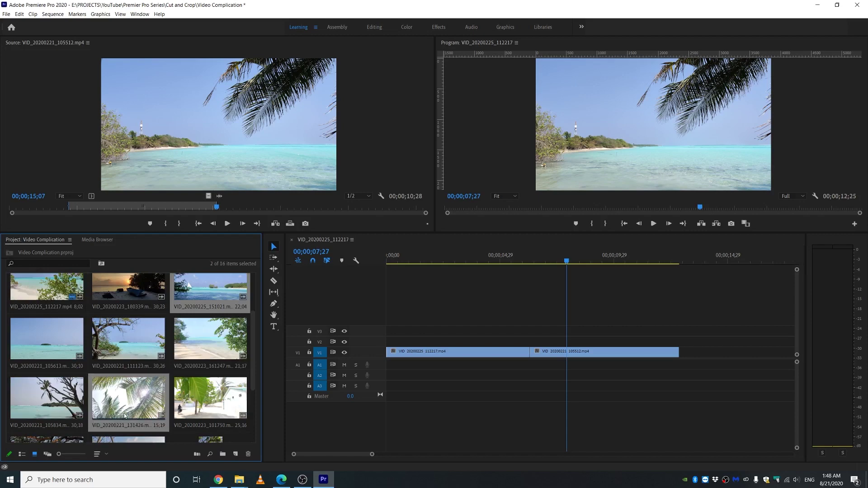
{"action": "left_click", "coordinate": [48, 398], "text": "ctrl"}
{"action": "left_click", "coordinate": [48, 346], "text": "ctrl"}
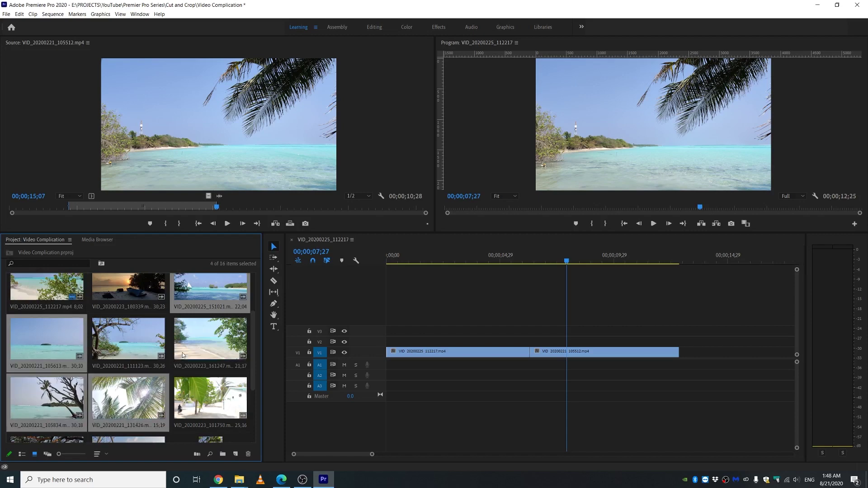
{"action": "scroll", "coordinate": [183, 355], "scroll_direction": "down", "scroll_amount": 1}
{"action": "left_click", "coordinate": [120, 405], "text": "ctrl"}
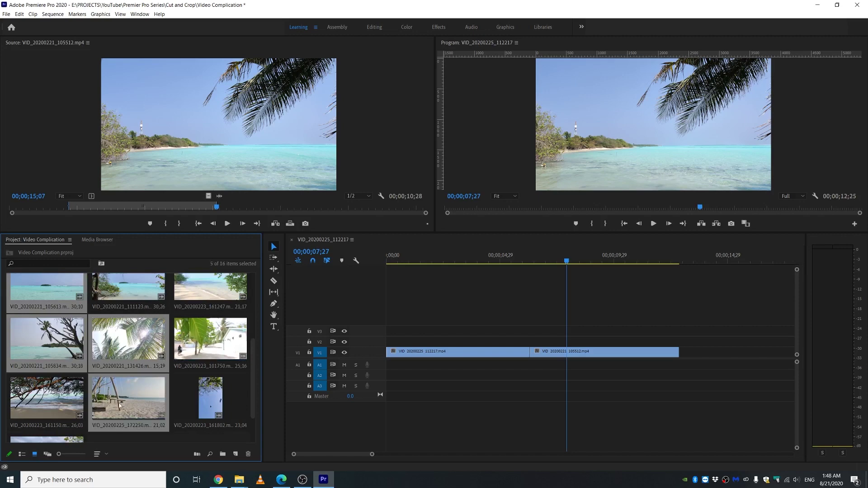
{"action": "scroll", "coordinate": [181, 381], "scroll_direction": "down", "scroll_amount": 1}
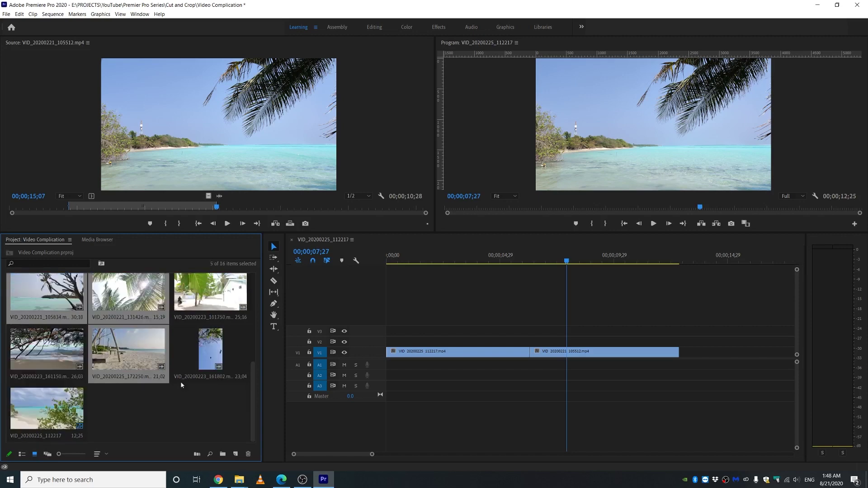
{"action": "left_click", "coordinate": [225, 346], "text": "ctrl"}
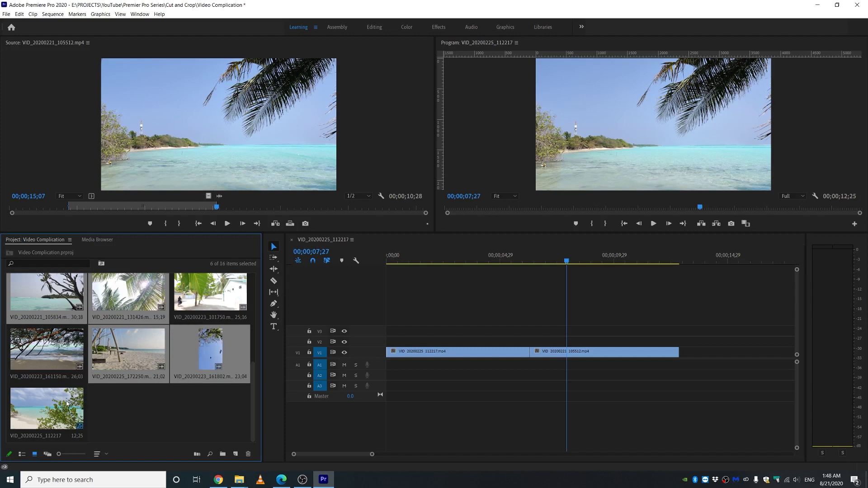
{"action": "scroll", "coordinate": [114, 398], "scroll_direction": "up", "scroll_amount": 3}
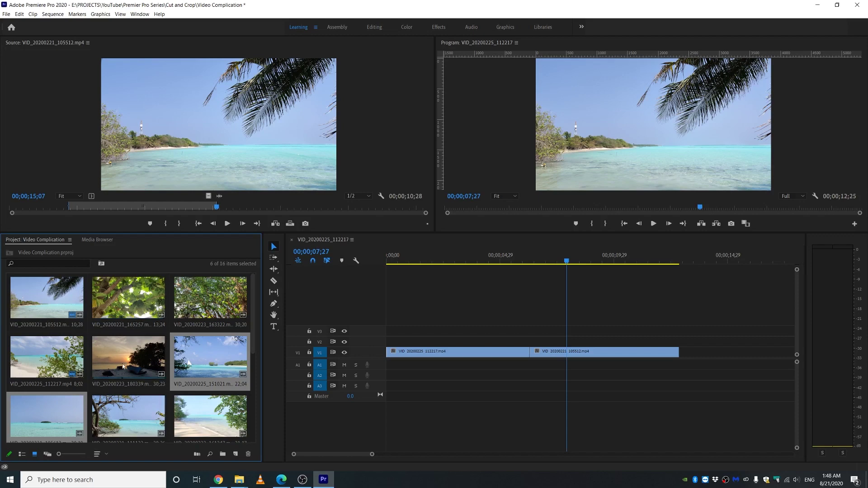
Add the sunset clip VID_20200223_180339 to the selection and place all seven clips on the timeline directly after the second clip
{"action": "left_click", "coordinate": [120, 386], "text": "ctrl"}
{"action": "scroll", "coordinate": [131, 378], "scroll_direction": "down", "scroll_amount": 1}
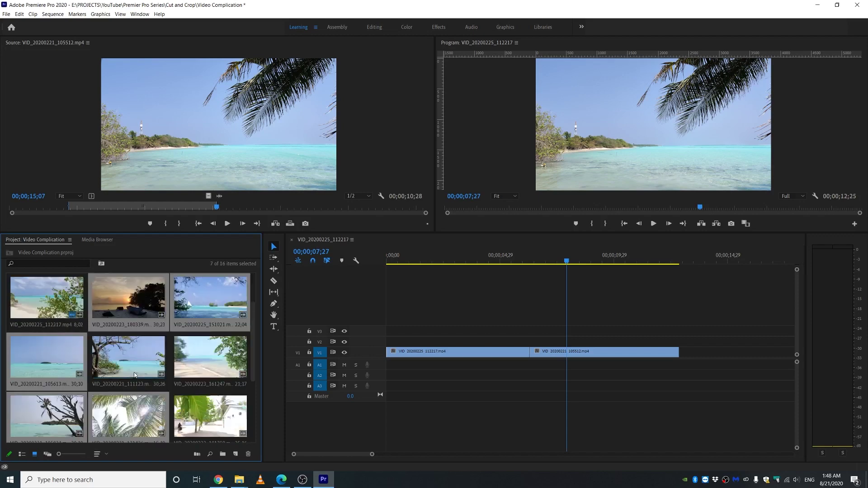
{"action": "scroll", "coordinate": [134, 375], "scroll_direction": "up", "scroll_amount": 1}
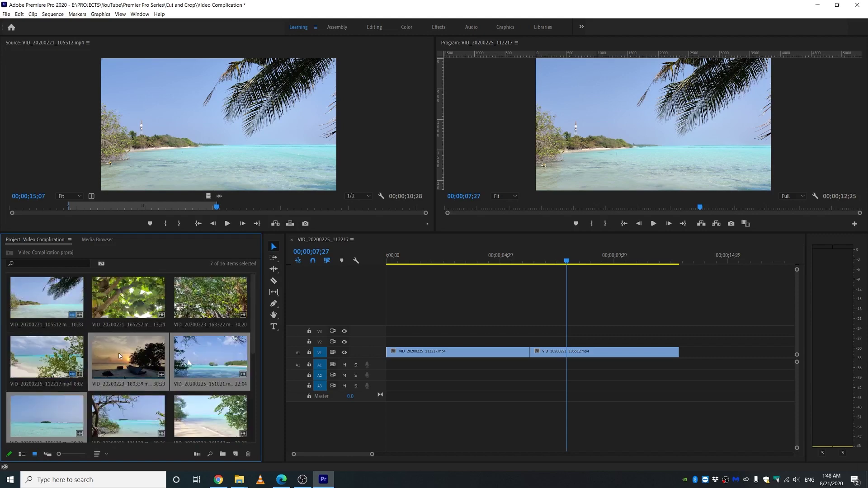
{"action": "scroll", "coordinate": [137, 353], "scroll_direction": "down", "scroll_amount": 1}
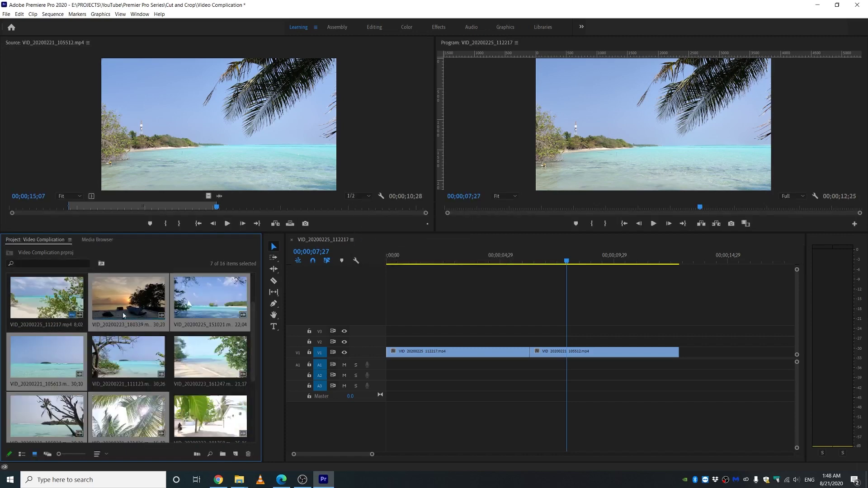
{"action": "scroll", "coordinate": [128, 323], "scroll_direction": "up", "scroll_amount": 1}
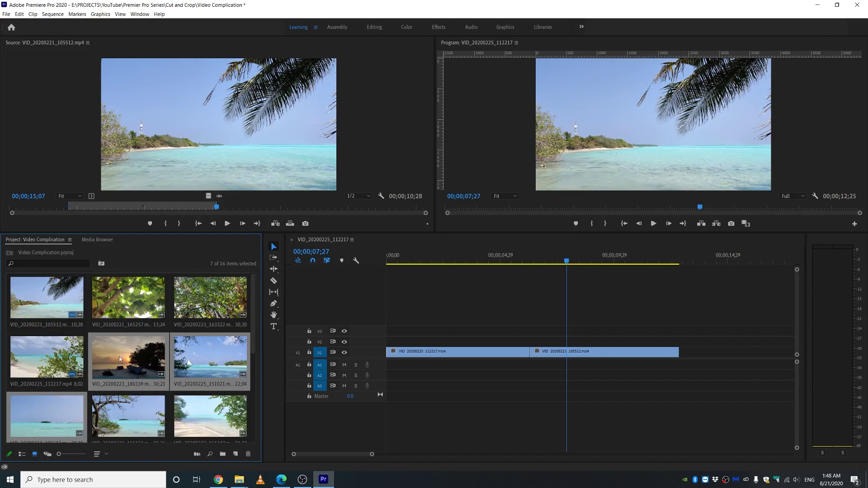
{"action": "left_click_drag", "start_coordinate": [291, 360], "coordinate": [608, 357]}
{"action": "left_click_drag", "start_coordinate": [637, 359], "coordinate": [397, 358]}
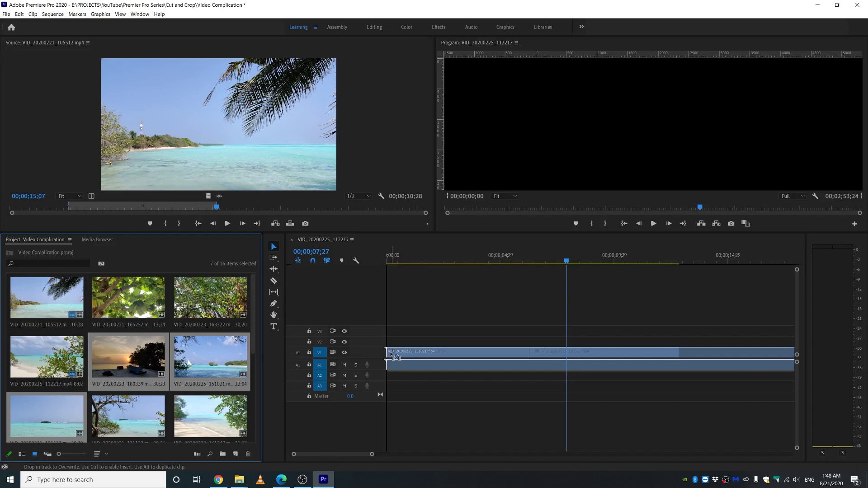
{"action": "left_click_drag", "start_coordinate": [392, 352], "coordinate": [682, 352]}
{"action": "key", "text": "alt"}
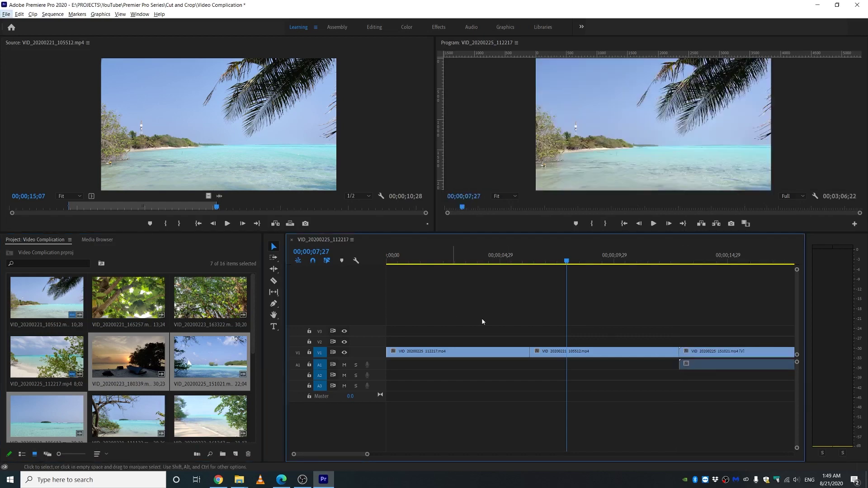
Narrow the Project panel and tools area to widen the timeline, and fit the whole sequence in its view
{"action": "scroll", "coordinate": [447, 317], "scroll_direction": "down", "scroll_amount": 1}
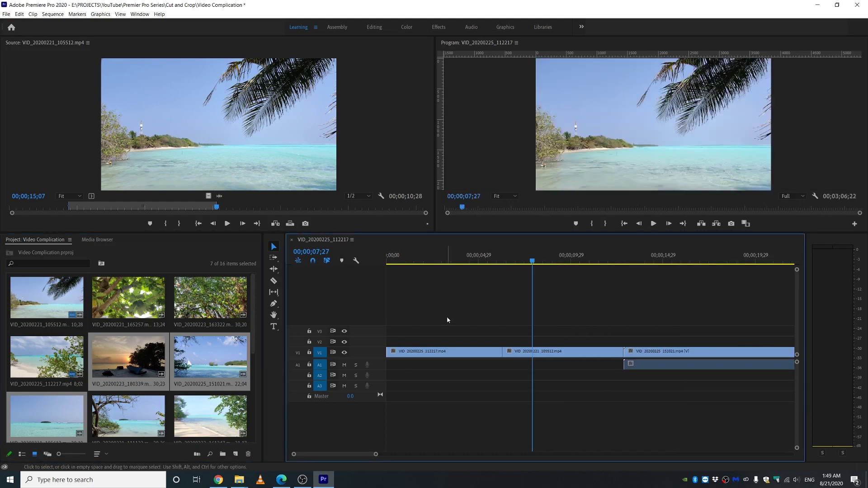
{"action": "scroll", "coordinate": [447, 316], "scroll_direction": "down", "scroll_amount": 5}
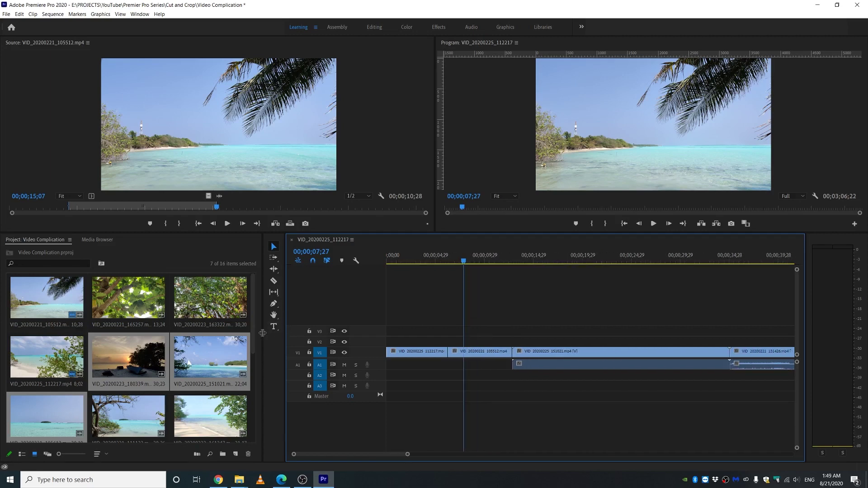
{"action": "left_click_drag", "start_coordinate": [262, 333], "coordinate": [154, 335]}
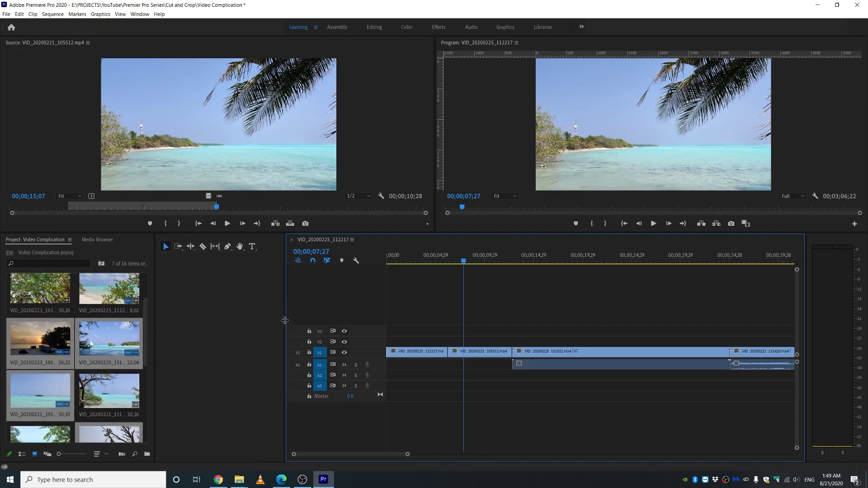
{"action": "left_click_drag", "start_coordinate": [284, 321], "coordinate": [174, 323]}
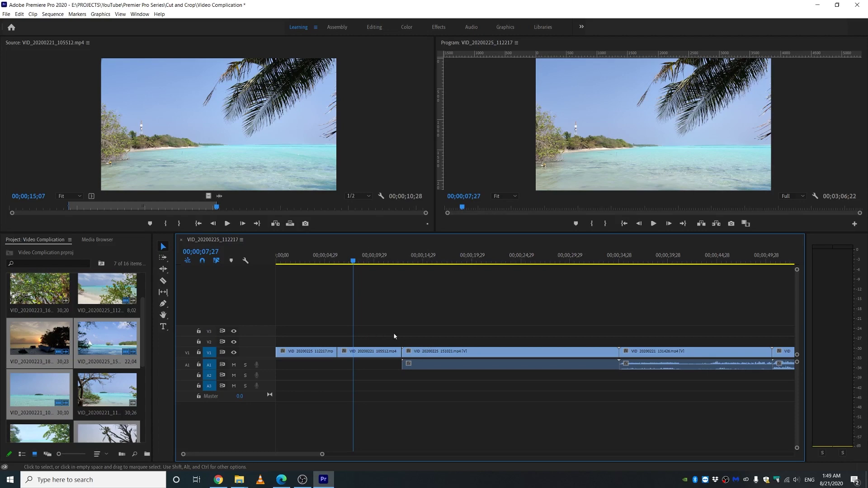
{"action": "scroll", "coordinate": [379, 331], "scroll_direction": "down", "scroll_amount": 4}
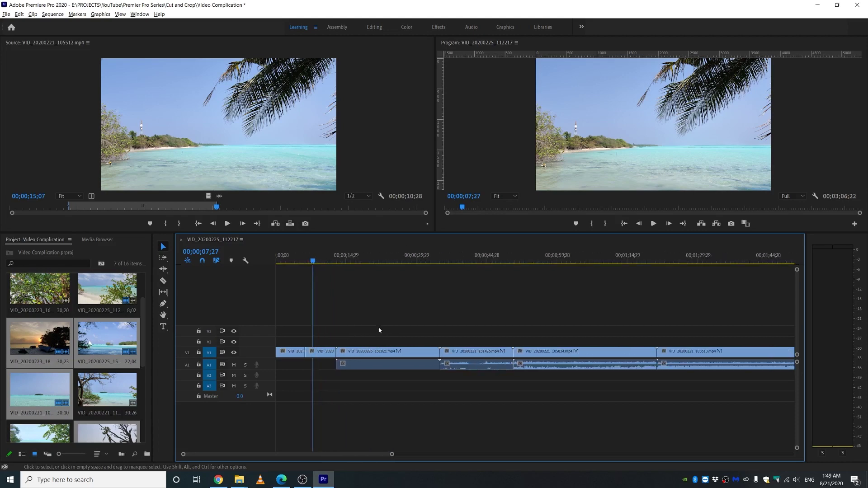
{"action": "scroll", "coordinate": [379, 330], "scroll_direction": "down", "scroll_amount": 3}
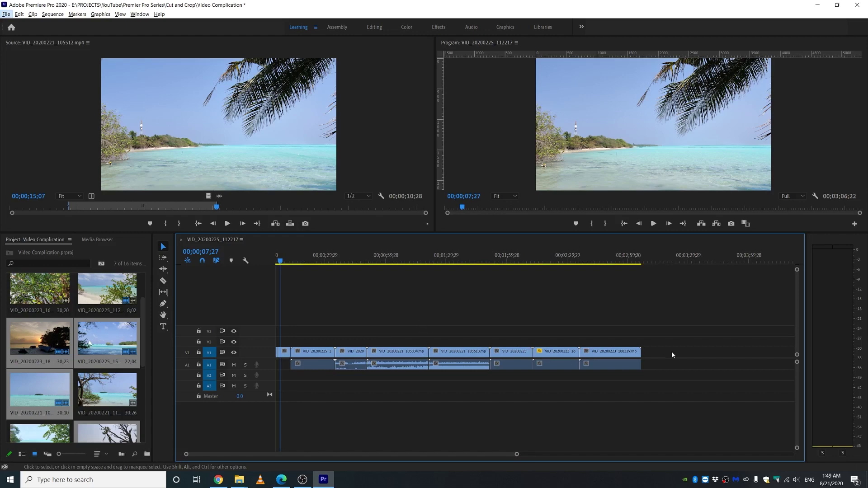
Unlink the audio from the video of the seven newly added timeline clips
{"action": "left_click_drag", "start_coordinate": [657, 354], "coordinate": [316, 367]}
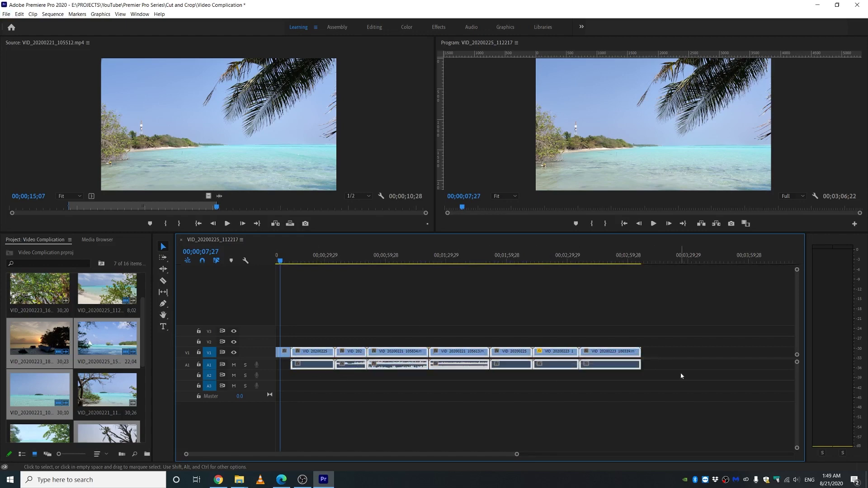
{"action": "left_click_drag", "start_coordinate": [654, 365], "coordinate": [304, 374]}
{"action": "right_click", "coordinate": [313, 367]}
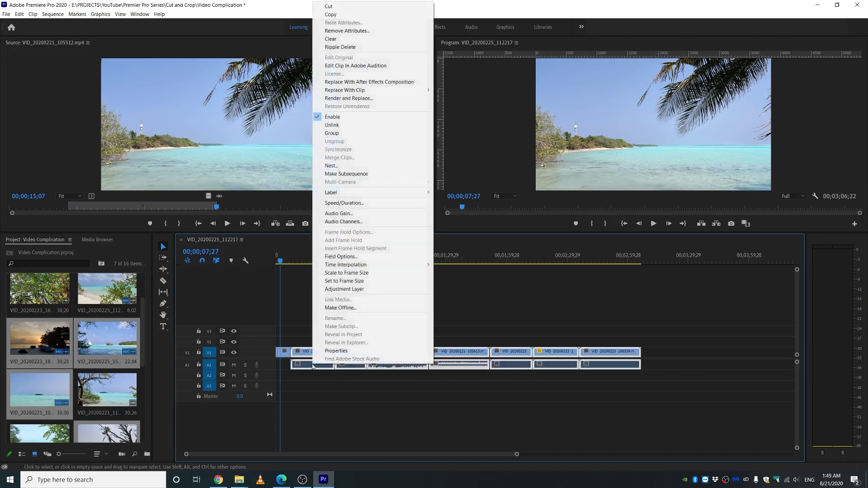
{"action": "left_click", "coordinate": [348, 127]}
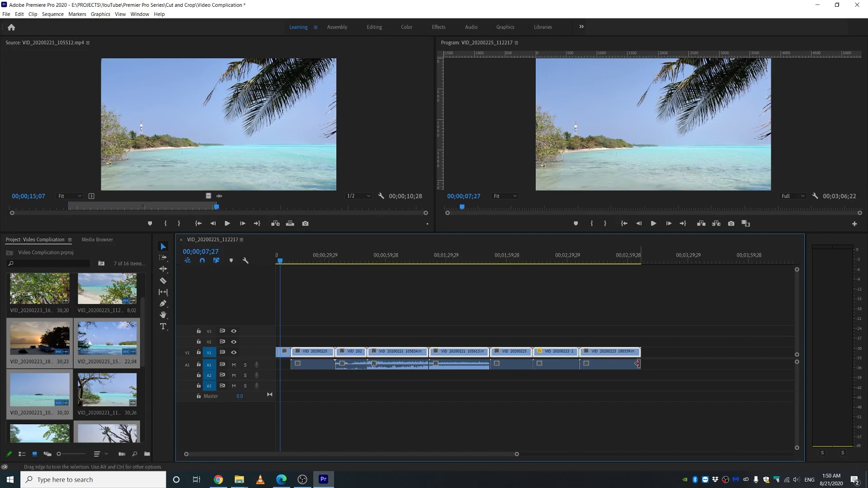
Delete all of the unlinked audio clips from track A1
{"action": "left_click_drag", "start_coordinate": [659, 368], "coordinate": [261, 388]}
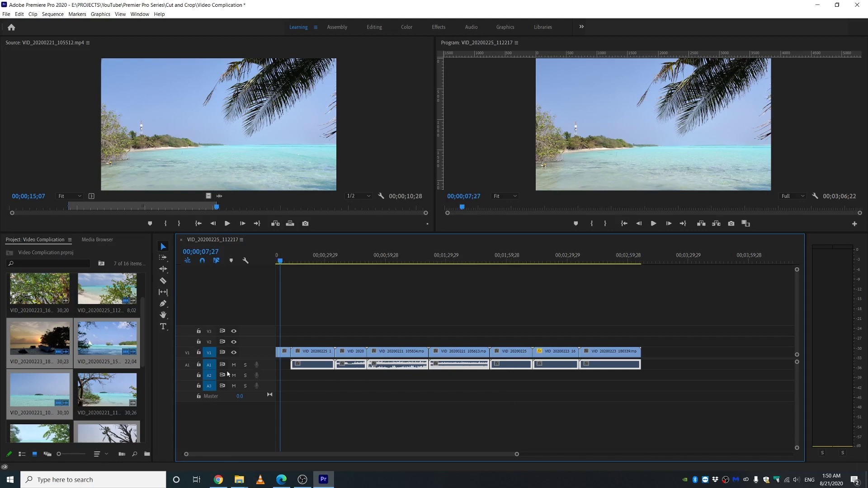
{"action": "left_click_drag", "start_coordinate": [672, 368], "coordinate": [310, 381]}
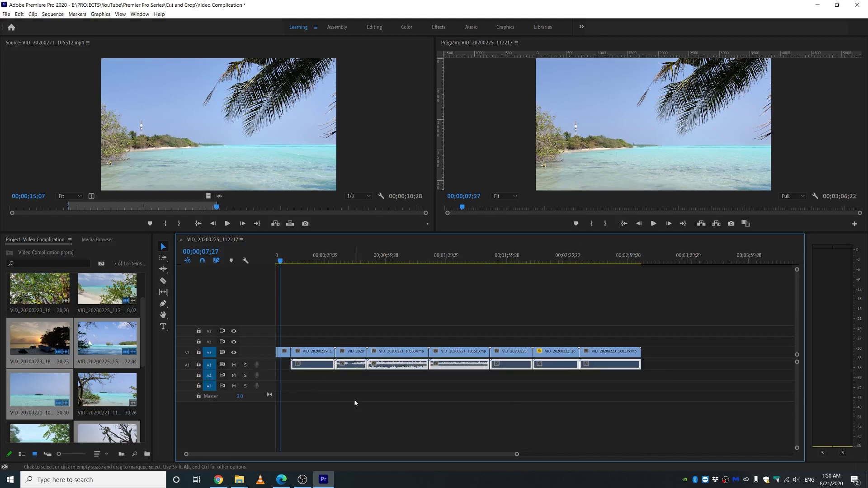
{"action": "key", "text": "Delete"}
Trim the end of the third clip, VID_20200225_151021.mp4, back to about 00;00;20;00 on the timeline
{"action": "left_click_drag", "start_coordinate": [348, 262], "coordinate": [298, 262]}
{"action": "key", "text": "alt"}
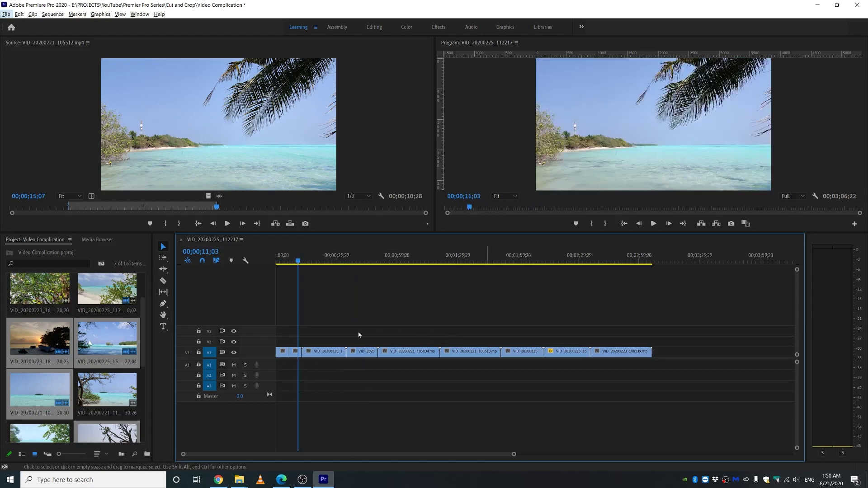
{"action": "key", "text": "="}
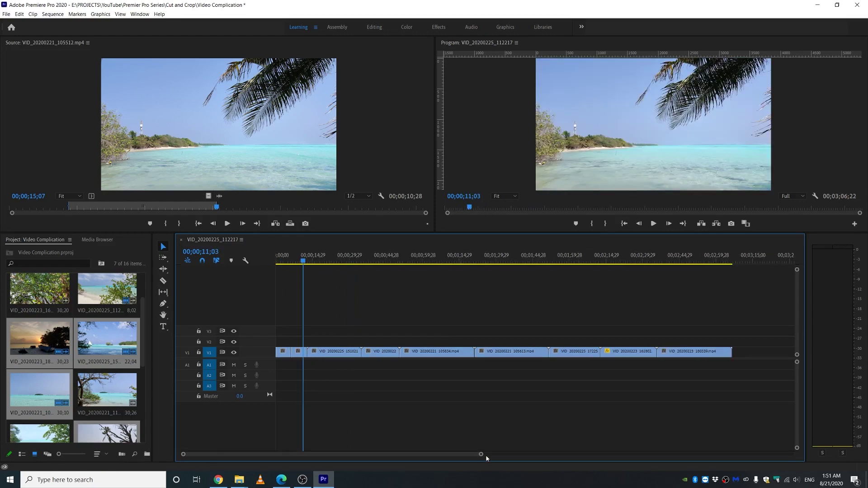
{"action": "left_click_drag", "start_coordinate": [482, 456], "coordinate": [393, 457]}
{"action": "left_click", "coordinate": [695, 352]}
{"action": "left_click_drag", "start_coordinate": [698, 351], "coordinate": [520, 358]}
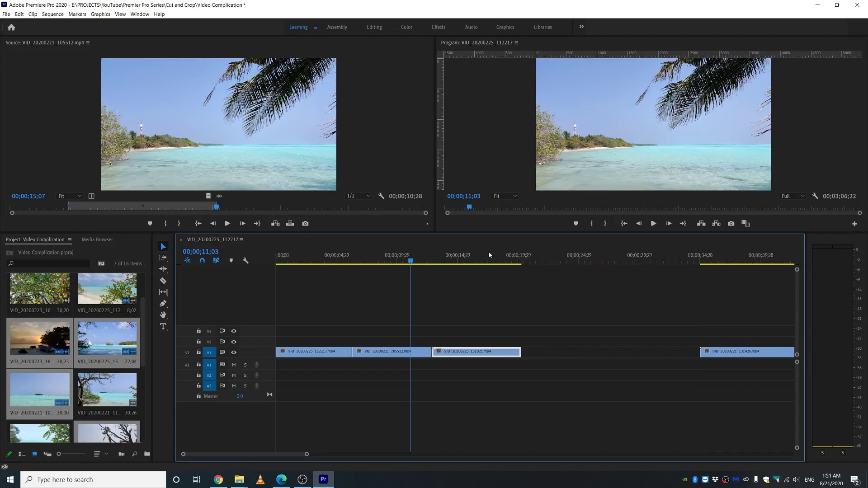
Check the trimmed sailboat clip at 00;00;18;05 and ripple delete the empty gap that follows it on V1
{"action": "mouse_move", "coordinate": [507, 261]}
{"action": "left_mouse_down"}
{"action": "mouse_move", "coordinate": [580, 266]}
{"action": "mouse_move", "coordinate": [497, 261]}
{"action": "left_mouse_up"}
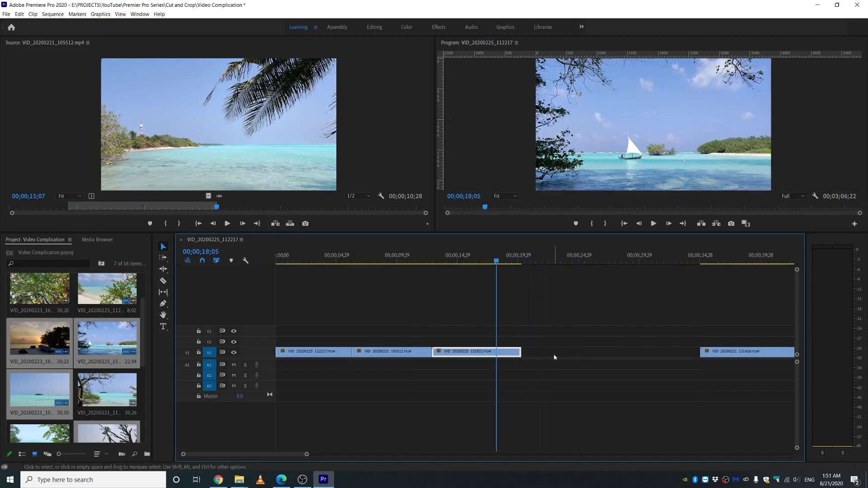
{"action": "left_click", "coordinate": [555, 356]}
{"action": "right_click", "coordinate": [555, 356]}
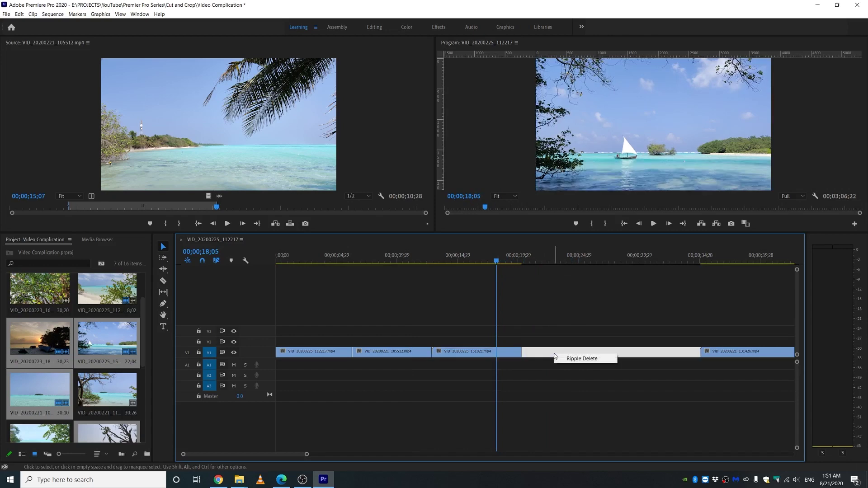
{"action": "left_click", "coordinate": [583, 359]}
Scrub through the fourth clip and ripple-trim its end with the Ripple Edit tool to about 00;00;29;00
{"action": "left_click", "coordinate": [498, 266]}
{"action": "left_click_drag", "start_coordinate": [498, 267], "coordinate": [576, 311]}
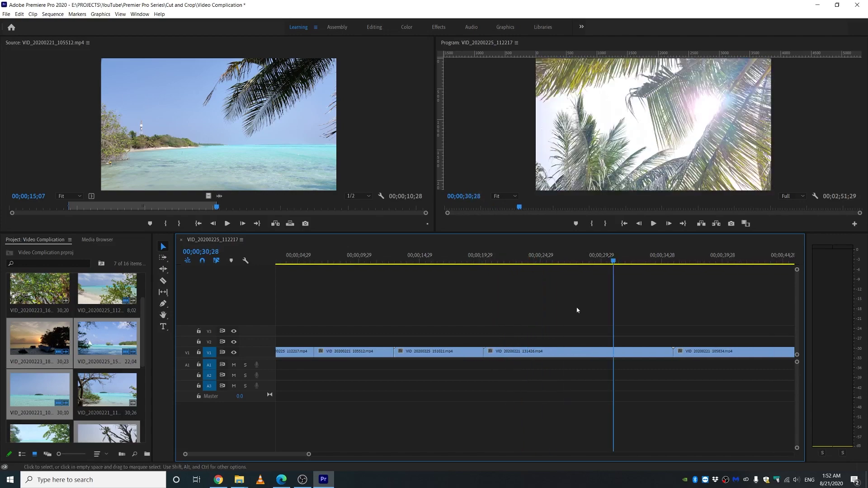
{"action": "scroll", "coordinate": [576, 311], "scroll_direction": "right", "scroll_amount": 3}
{"action": "left_click", "coordinate": [536, 265]}
{"action": "left_click_drag", "start_coordinate": [535, 265], "coordinate": [575, 264]}
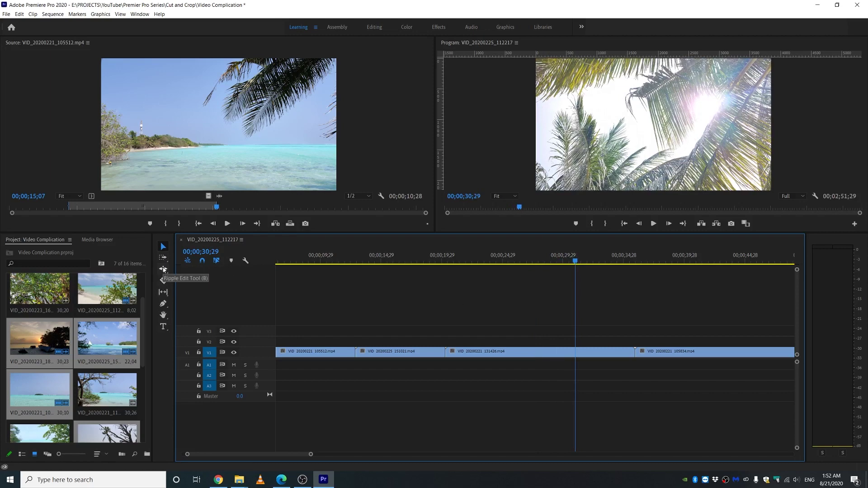
{"action": "left_click", "coordinate": [163, 270]}
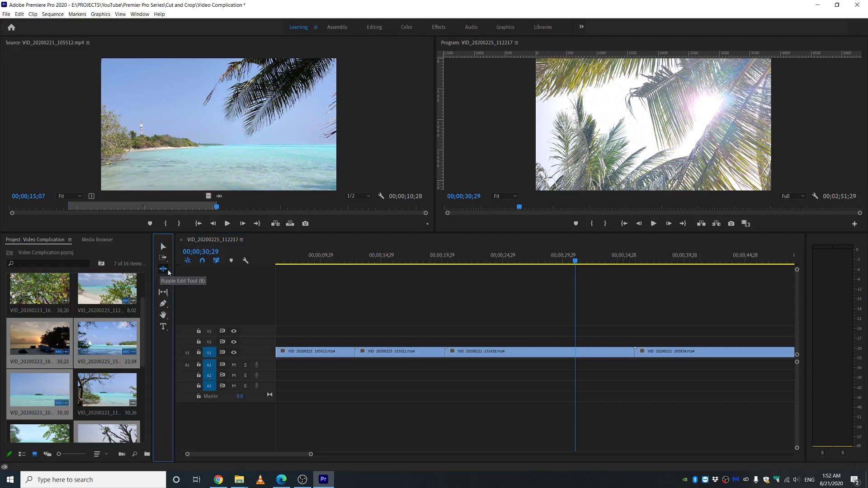
{"action": "left_click_drag", "start_coordinate": [633, 352], "coordinate": [550, 355]}
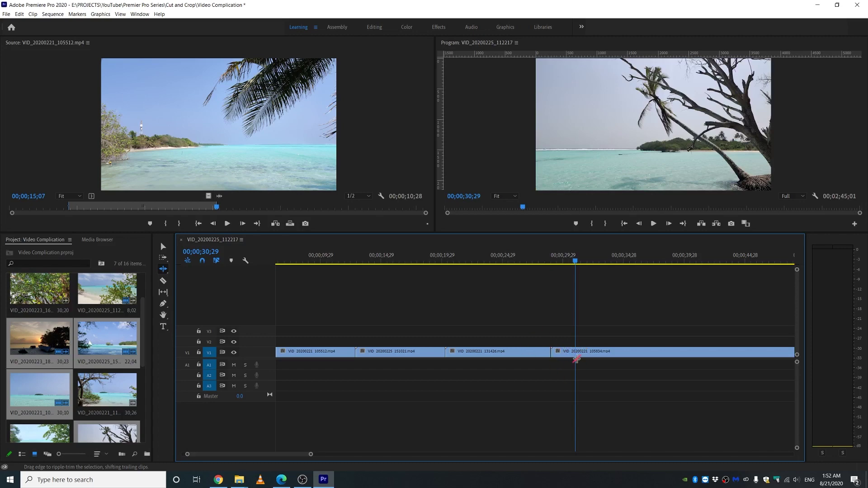
Ripple-trim the end of the fifth clip, the beach shot with the leaning palm, to about 00;00;40;20
{"action": "scroll", "coordinate": [565, 355], "scroll_direction": "down", "scroll_amount": 1}
{"action": "scroll", "coordinate": [533, 346], "scroll_direction": "down", "scroll_amount": 3}
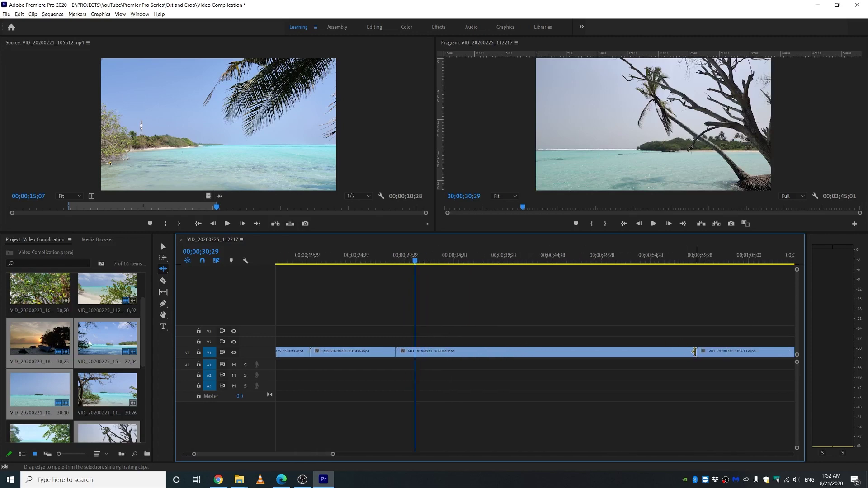
{"action": "left_click_drag", "start_coordinate": [695, 352], "coordinate": [508, 353]}
Ripple-trim the ends of the sixth and seventh clips to about 00;00;52;15 and 00;01;03;15
{"action": "scroll", "coordinate": [475, 351], "scroll_direction": "down", "scroll_amount": 3}
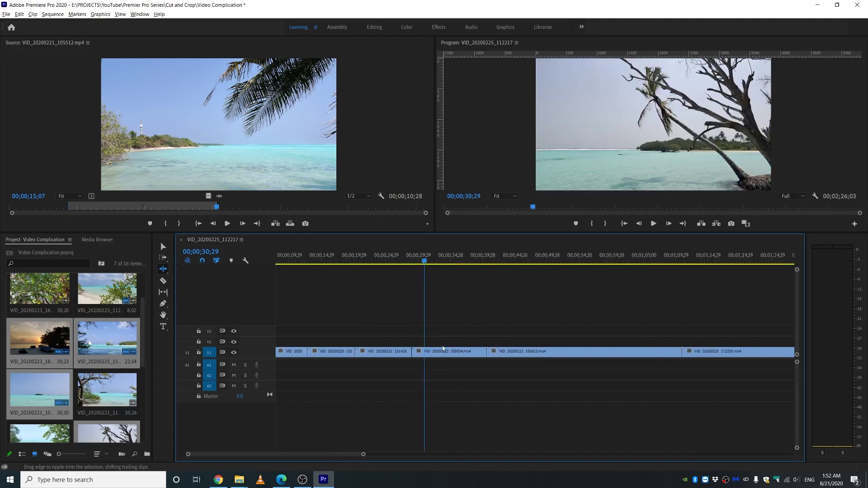
{"action": "left_click_drag", "start_coordinate": [638, 352], "coordinate": [518, 352]}
{"action": "scroll", "coordinate": [438, 345], "scroll_direction": "up", "scroll_amount": 1}
{"action": "scroll", "coordinate": [439, 345], "scroll_direction": "down", "scroll_amount": 1}
{"action": "scroll", "coordinate": [643, 355], "scroll_direction": "up", "scroll_amount": 2}
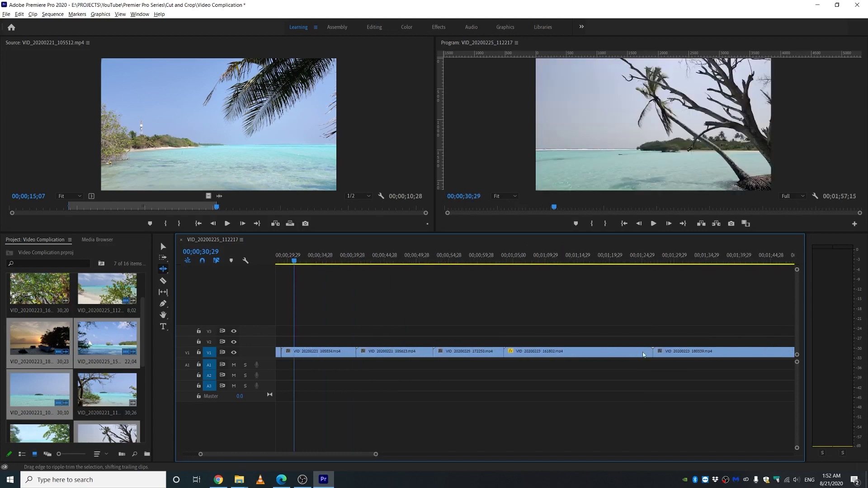
Ripple-trim the ends of the eighth and ninth clips to about 00;01;13;15 and 00;01;22;25
{"action": "left_click_drag", "start_coordinate": [656, 352], "coordinate": [572, 352]}
{"action": "scroll", "coordinate": [572, 352], "scroll_direction": "down", "scroll_amount": 1}
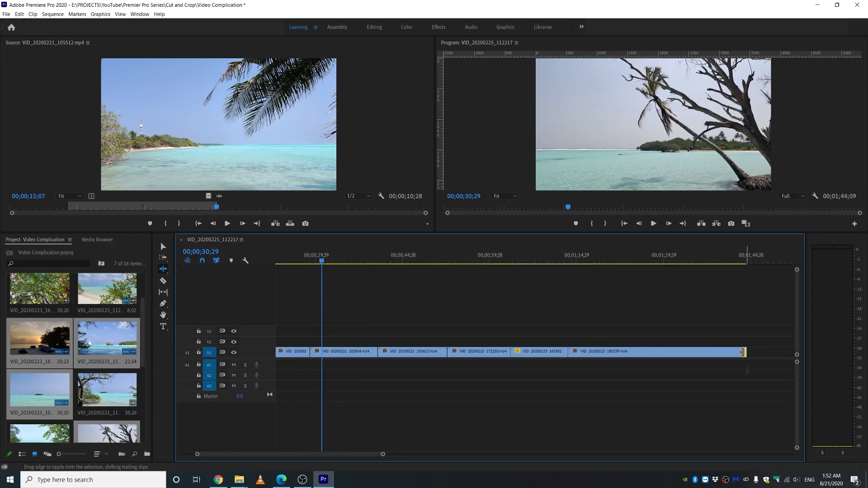
{"action": "left_click_drag", "start_coordinate": [745, 352], "coordinate": [622, 353]}
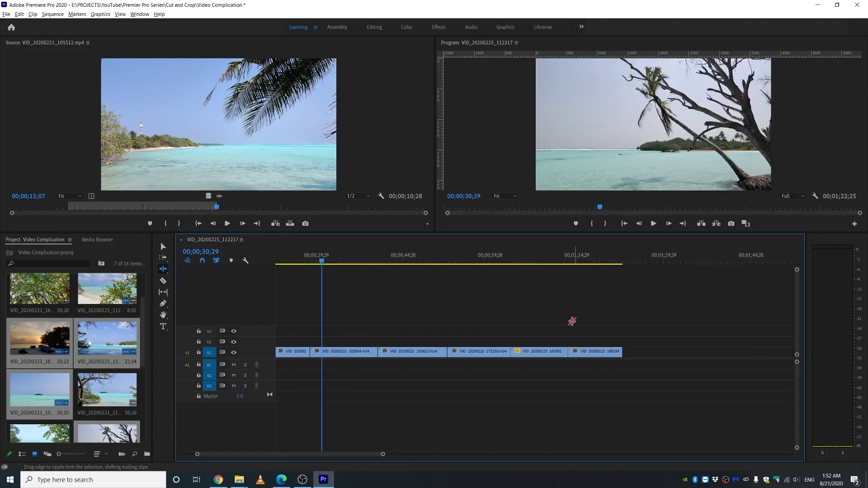
Switch back to the Selection tool and play the trimmed sequence from its start to check the cuts
{"action": "scroll", "coordinate": [572, 321], "scroll_direction": "down", "scroll_amount": 1}
{"action": "scroll", "coordinate": [572, 321], "scroll_direction": "down", "scroll_amount": 1}
{"action": "key", "text": "Home"}
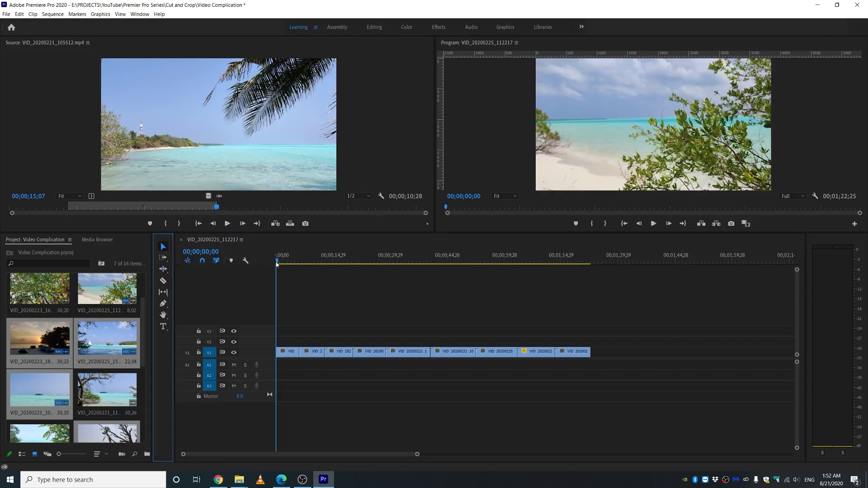
{"action": "key", "text": "v"}
{"action": "key", "text": "space"}
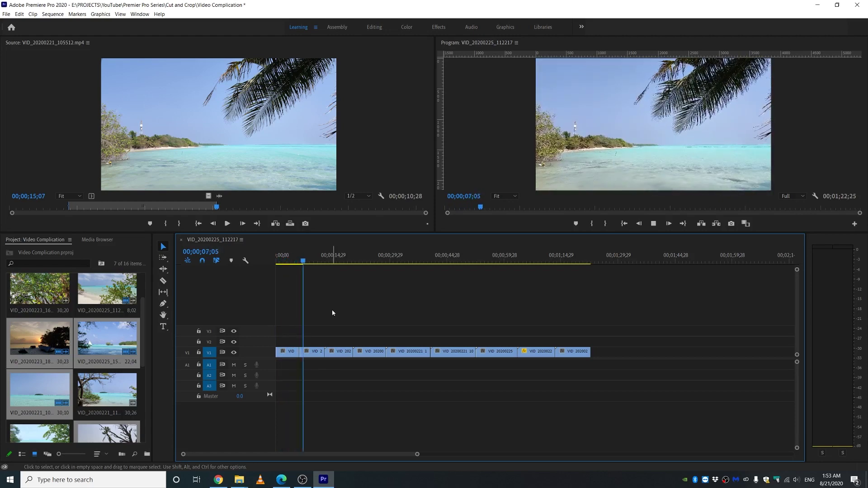
{"action": "left_click", "coordinate": [351, 263]}
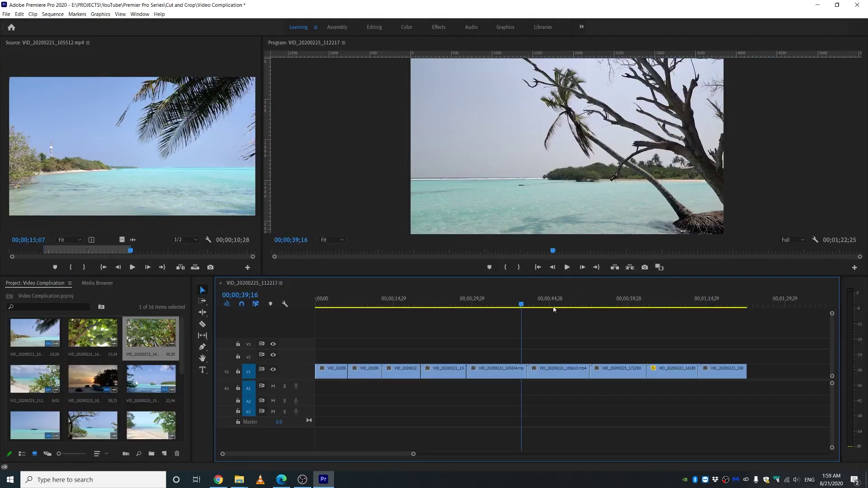
Find the vertical bird clip around 00;01;05;27 and show its properties in Effect Controls
{"action": "left_click_drag", "start_coordinate": [522, 305], "coordinate": [675, 309]}
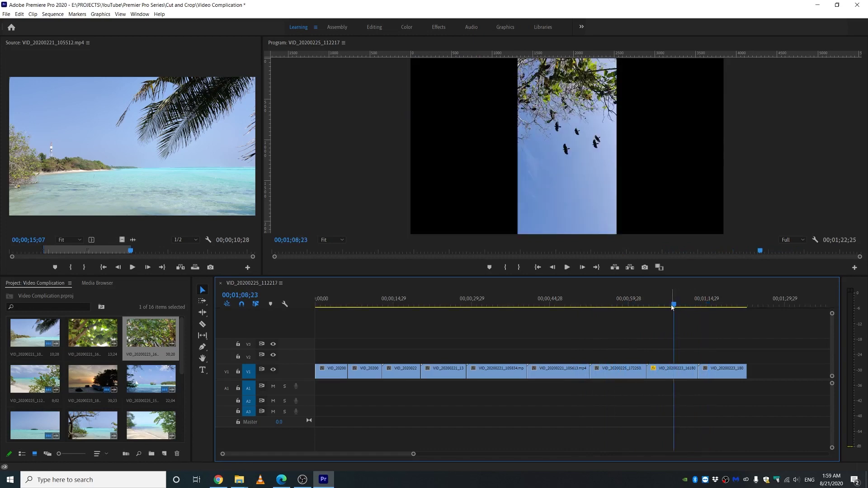
{"action": "left_click", "coordinate": [612, 309]}
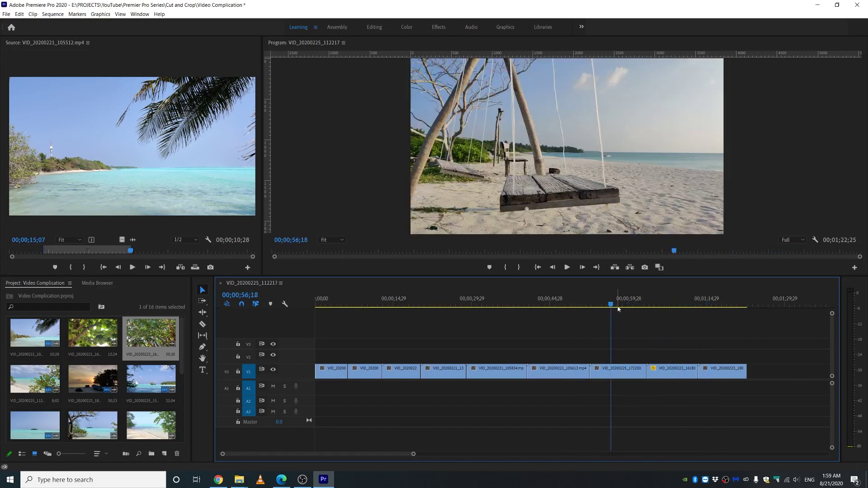
{"action": "left_click", "coordinate": [659, 308]}
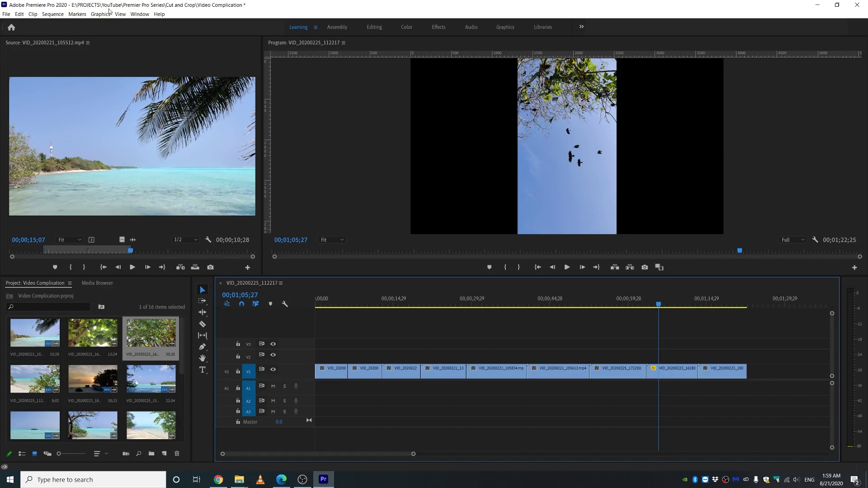
{"action": "left_click", "coordinate": [139, 15]}
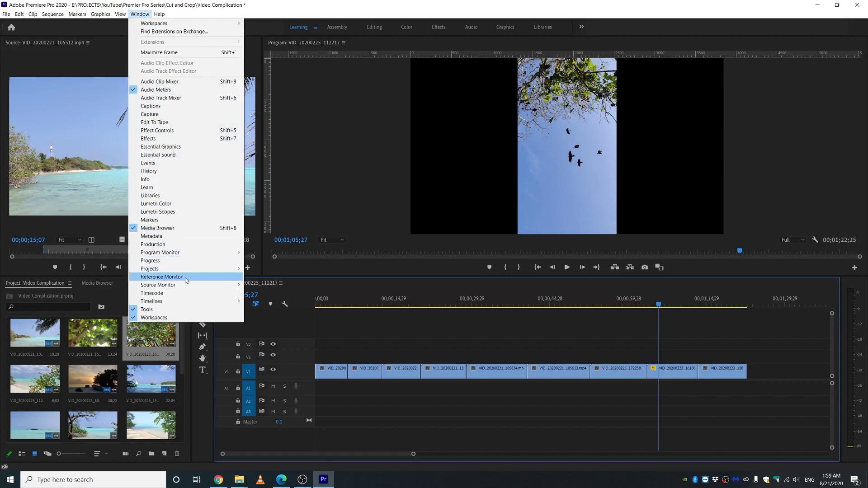
{"action": "left_click", "coordinate": [158, 132]}
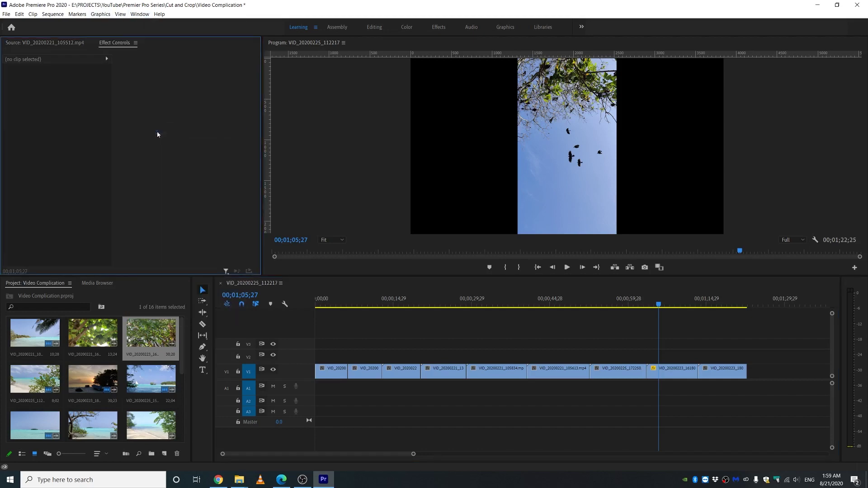
{"action": "left_click", "coordinate": [669, 374]}
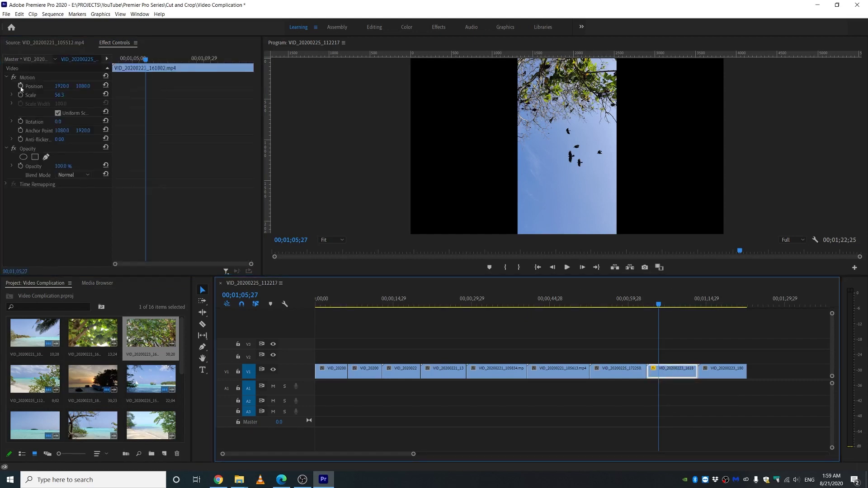
Set the vertical bird clip's rotation to 90° and undo any stray change to it
{"action": "left_click", "coordinate": [58, 122]}
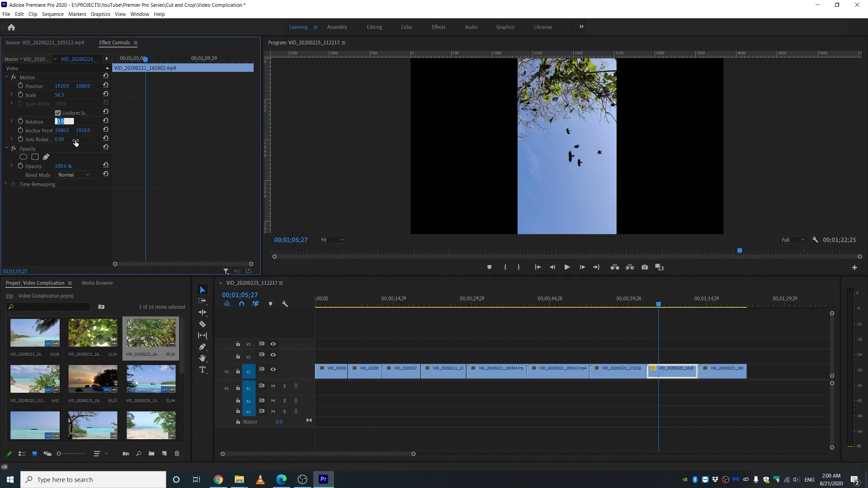
{"action": "type", "text": "90"}
{"action": "key", "text": "Return"}
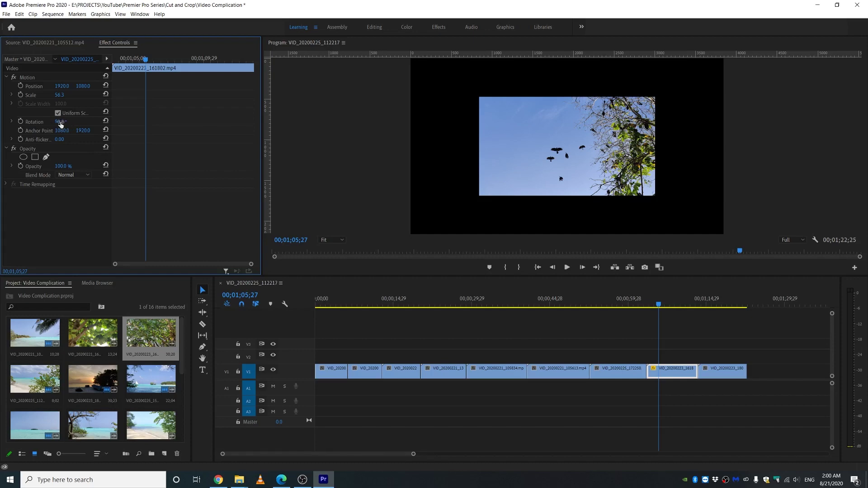
{"action": "mouse_move", "coordinate": [70, 123]}
{"action": "left_mouse_down"}
{"action": "mouse_move", "coordinate": [97, 122]}
{"action": "mouse_move", "coordinate": [58, 126]}
{"action": "mouse_move", "coordinate": [96, 127]}
{"action": "mouse_move", "coordinate": [69, 129]}
{"action": "left_mouse_up"}
{"action": "key", "text": "ctrl+z"}
Enlarge the rotated bird clip to fill the frame by setting its scale to 100
{"action": "left_click", "coordinate": [67, 93]}
{"action": "type", "text": "69.3"}
{"action": "key", "text": "Return"}
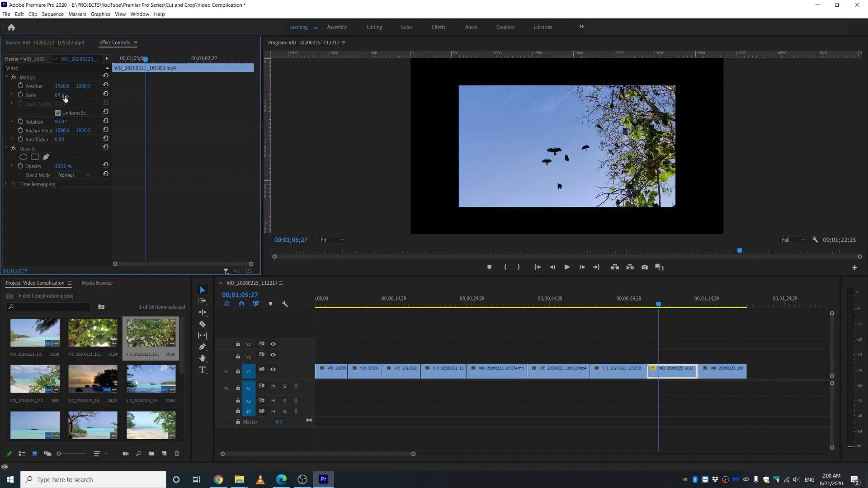
{"action": "mouse_move", "coordinate": [64, 97]}
{"action": "left_mouse_down"}
{"action": "mouse_move", "coordinate": [57, 99]}
{"action": "mouse_move", "coordinate": [79, 100]}
{"action": "left_mouse_up"}
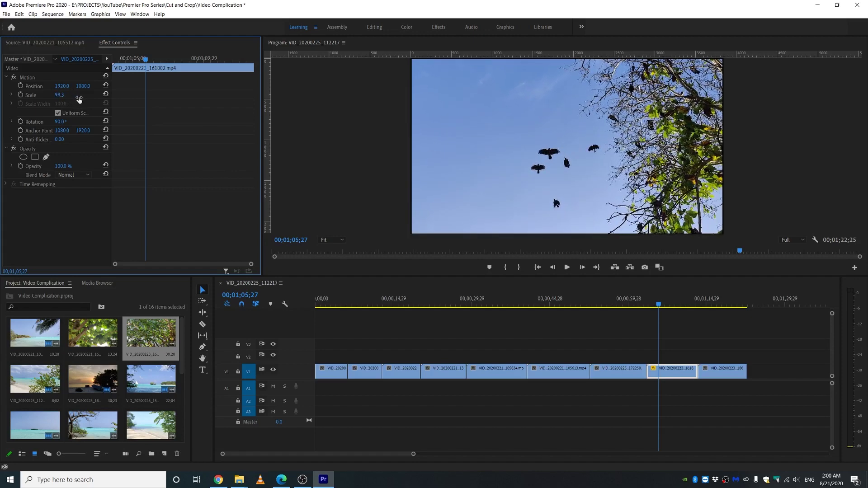
{"action": "left_click", "coordinate": [79, 99]}
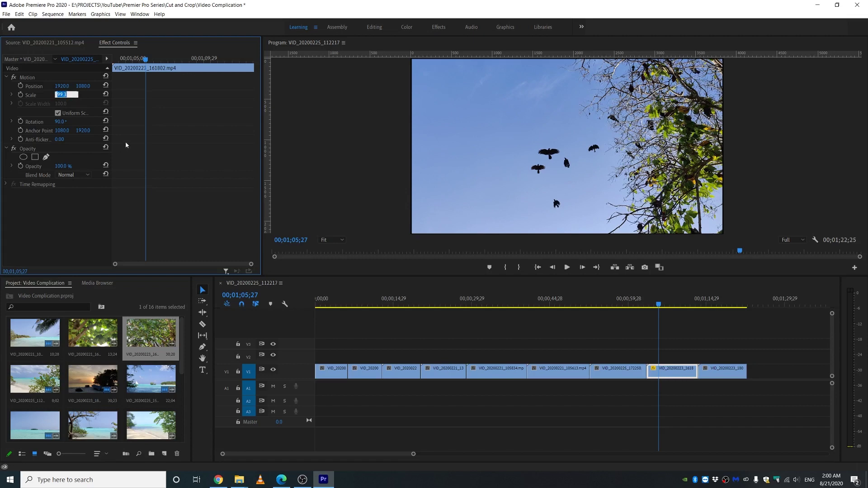
{"action": "type", "text": "100"}
{"action": "key", "text": "Return"}
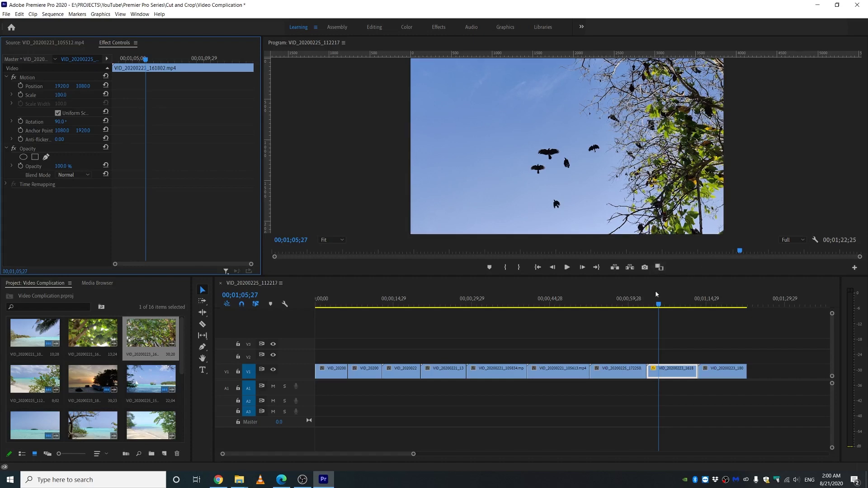
Check the bird clip at 00;01;09;05 and enter a negative rotation angle for it
{"action": "left_click_drag", "start_coordinate": [657, 300], "coordinate": [675, 309]}
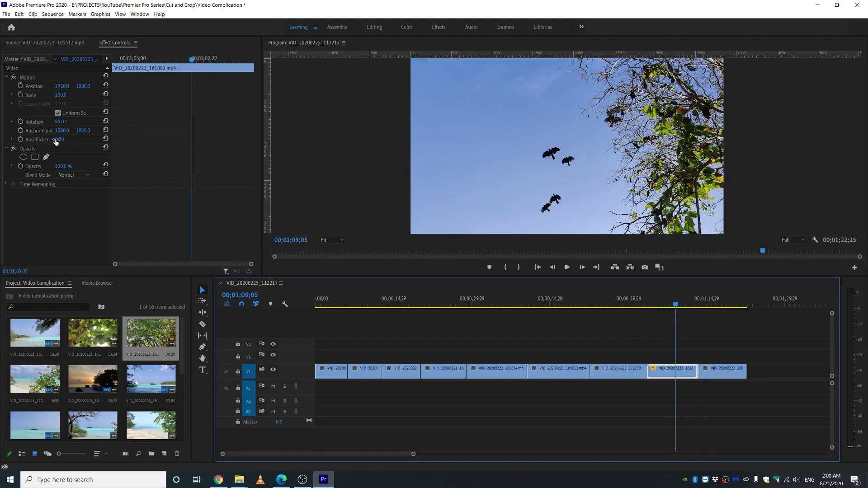
{"action": "left_click", "coordinate": [64, 122]}
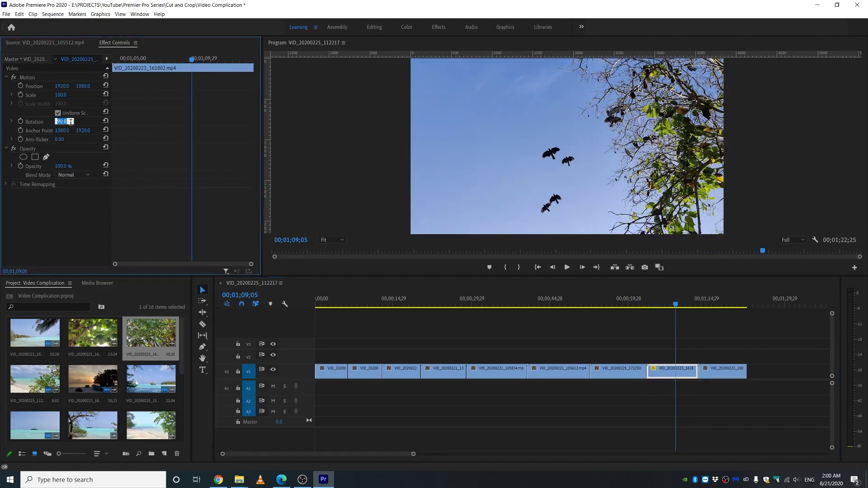
{"action": "type", "text": "-"}
{"action": "key", "text": "Return"}
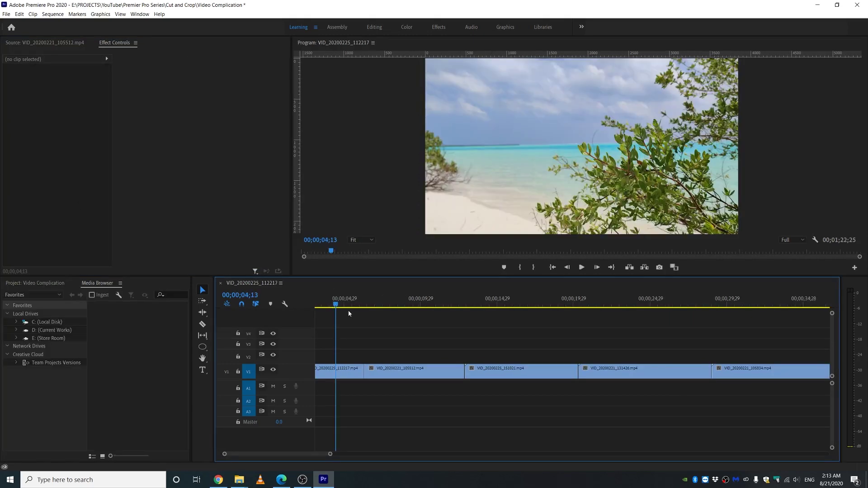
Scrub across the cut between the first two clips to 00;00;07;01 and show the Effects panel
{"action": "left_click", "coordinate": [341, 306]}
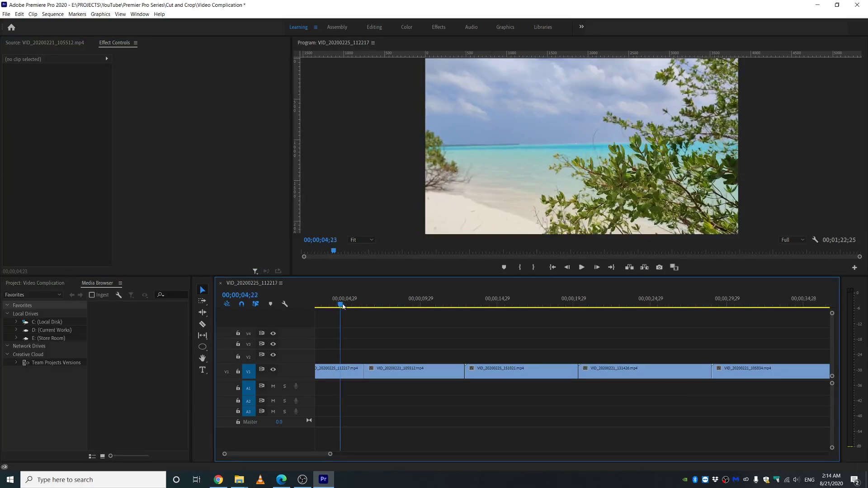
{"action": "left_click_drag", "start_coordinate": [343, 306], "coordinate": [376, 312]}
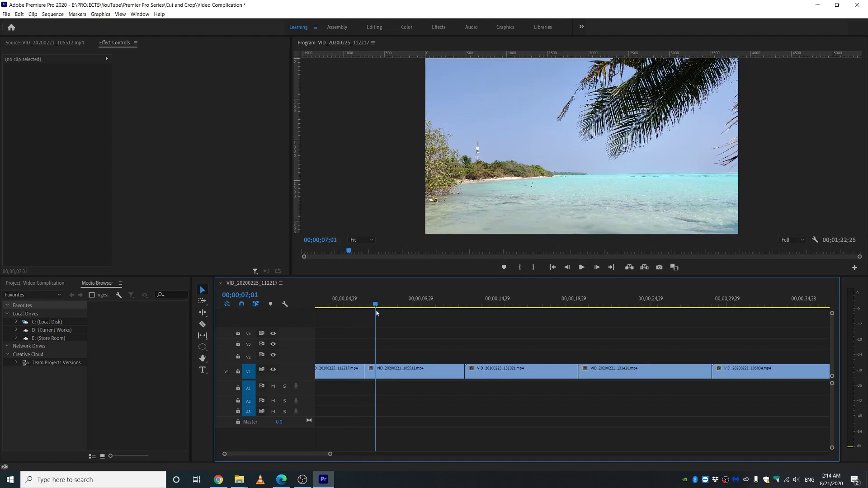
{"action": "left_click", "coordinate": [140, 15]}
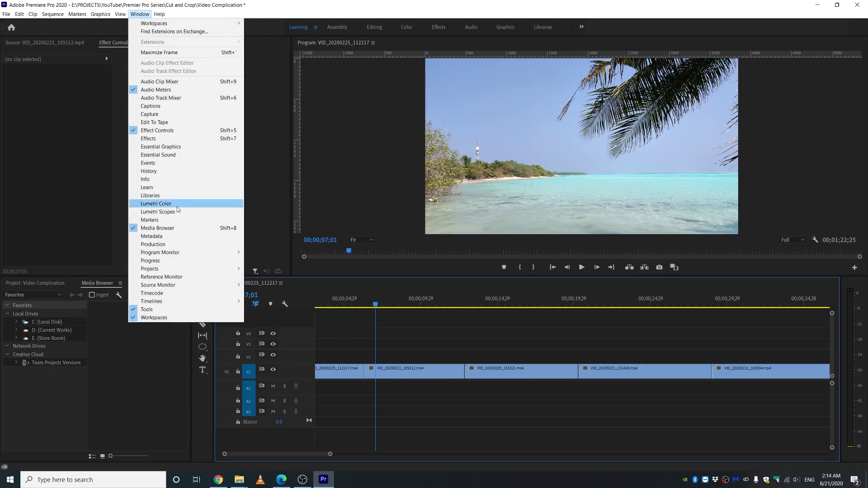
{"action": "left_click", "coordinate": [170, 140]}
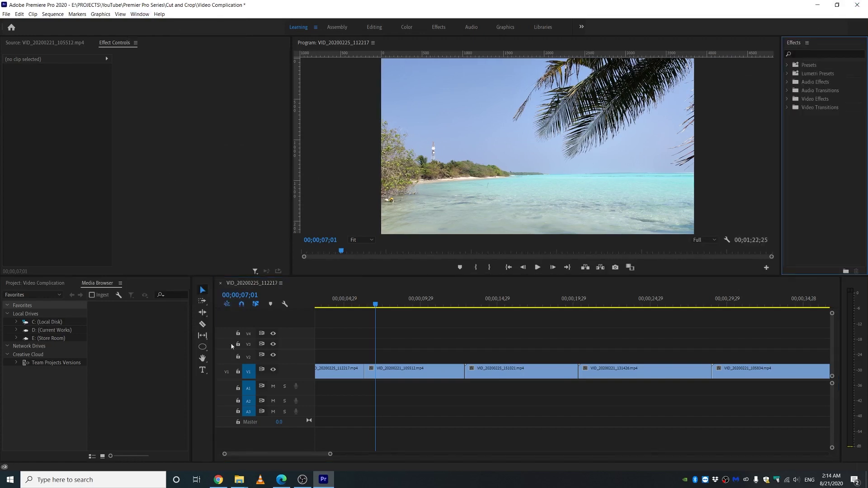
Group the Effects panel with the Media Browser, and redock it as a narrow column beside the Program monitor
{"action": "left_click", "coordinate": [808, 47]}
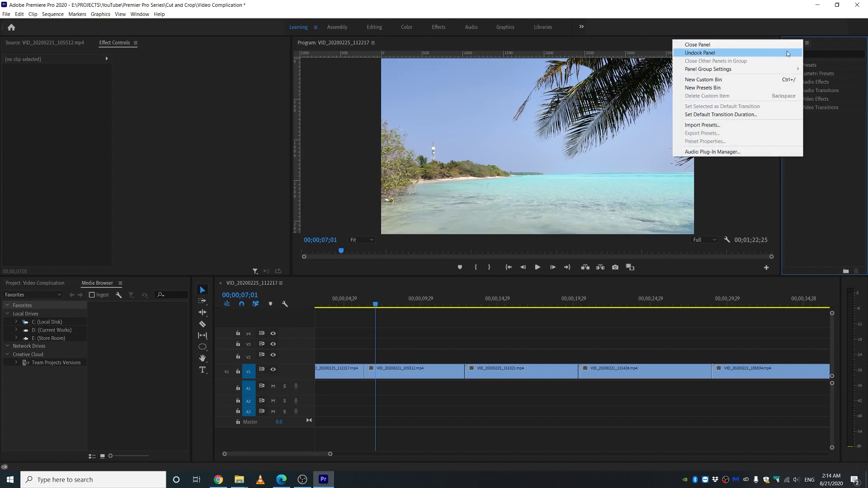
{"action": "left_click", "coordinate": [835, 49]}
{"action": "left_click_drag", "start_coordinate": [779, 67], "coordinate": [135, 291]}
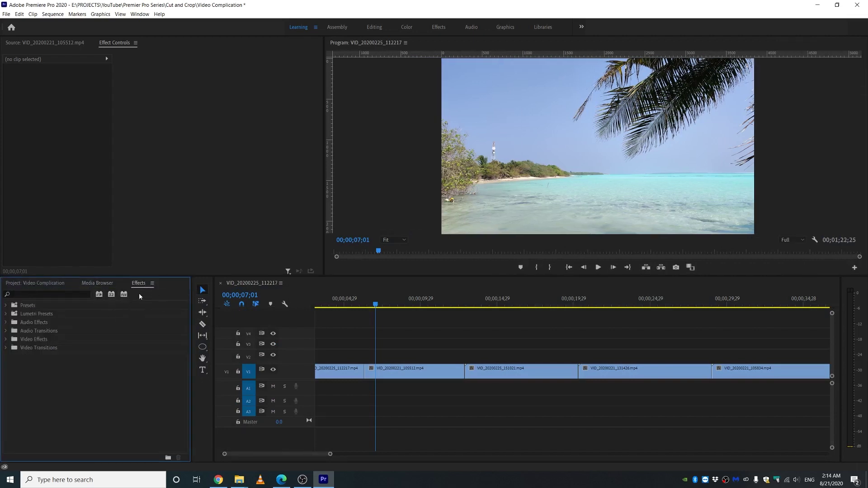
{"action": "left_click_drag", "start_coordinate": [142, 286], "coordinate": [858, 152]}
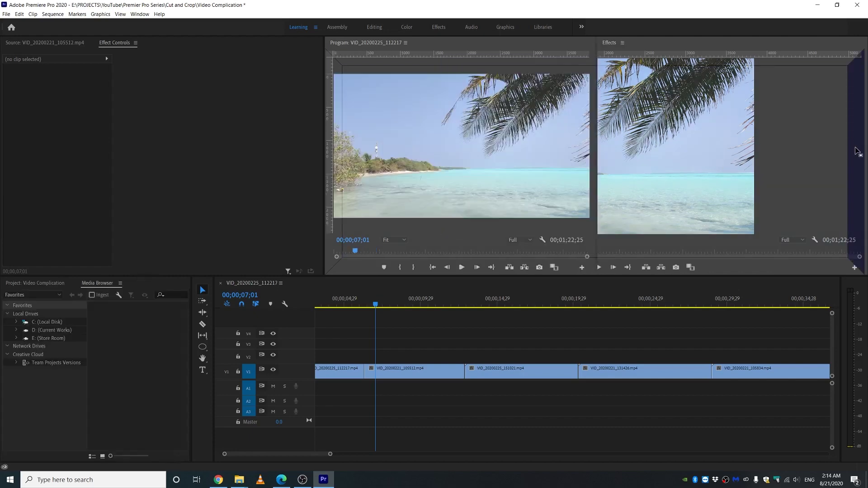
{"action": "left_click_drag", "start_coordinate": [597, 129], "coordinate": [777, 141]}
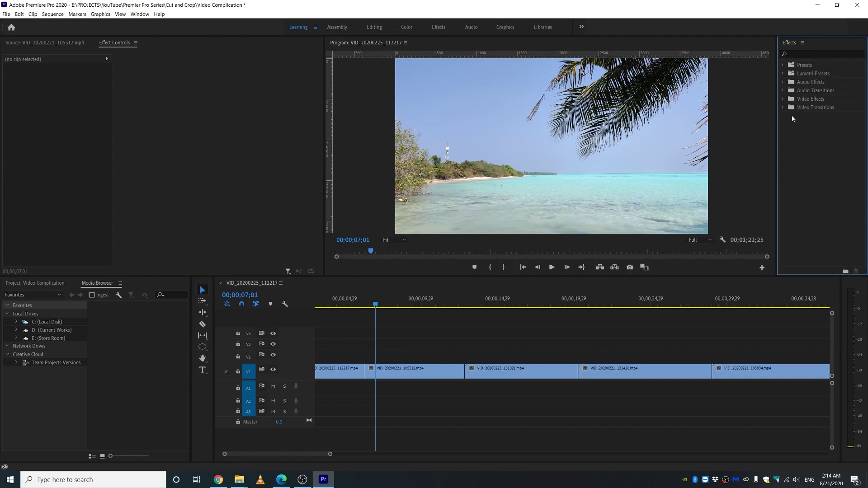
Set the playhead to 00;00;05;06 before the first cut and expand the Dissolve group of the video transitions
{"action": "left_click", "coordinate": [347, 302]}
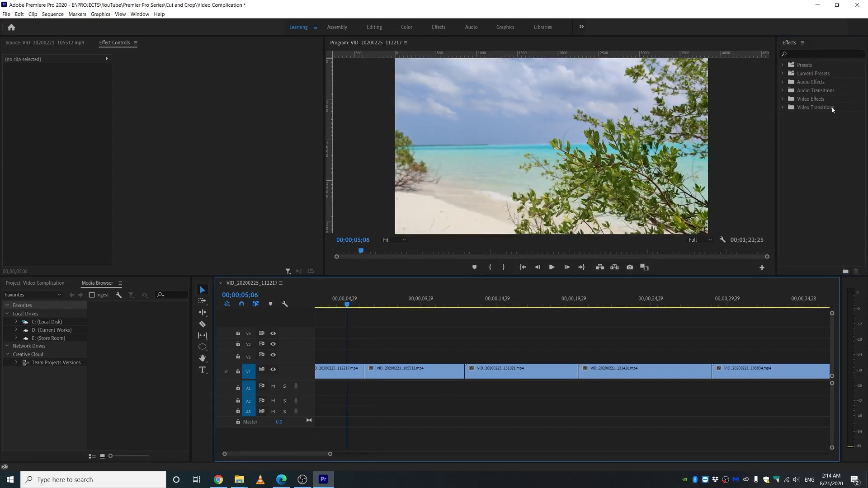
{"action": "left_click", "coordinate": [784, 108]}
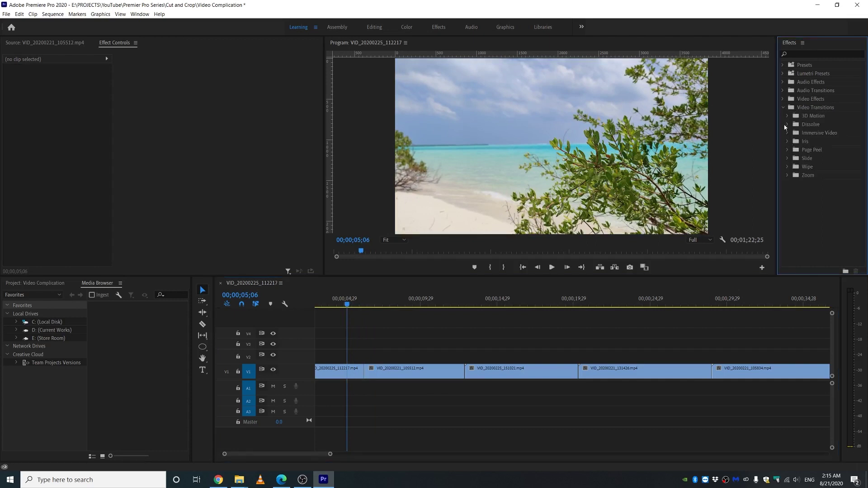
{"action": "left_click", "coordinate": [787, 125]}
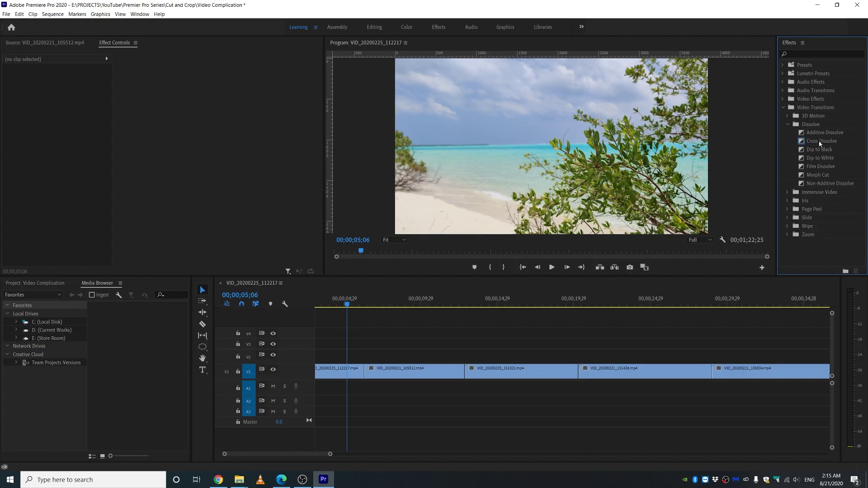
Try a Cross Dissolve on the cut between the first two clips and undo it
{"action": "left_click", "coordinate": [820, 141]}
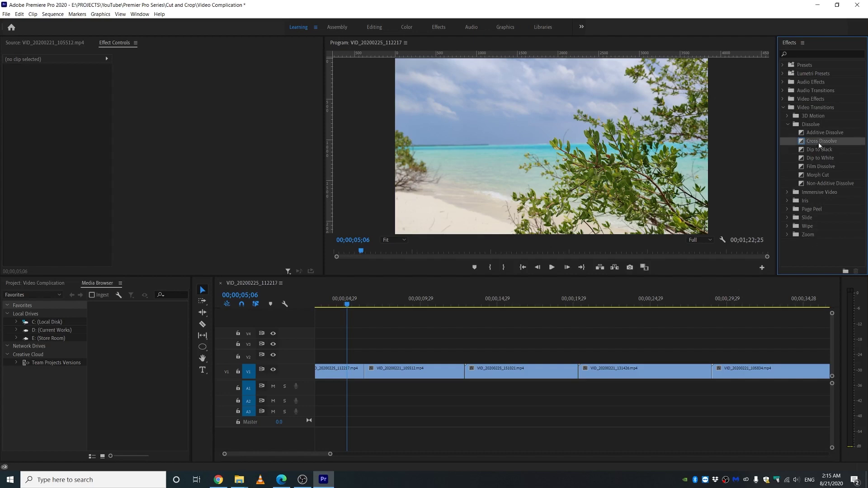
{"action": "left_click_drag", "start_coordinate": [819, 142], "coordinate": [425, 343]}
{"action": "left_click_drag", "start_coordinate": [386, 365], "coordinate": [365, 384]}
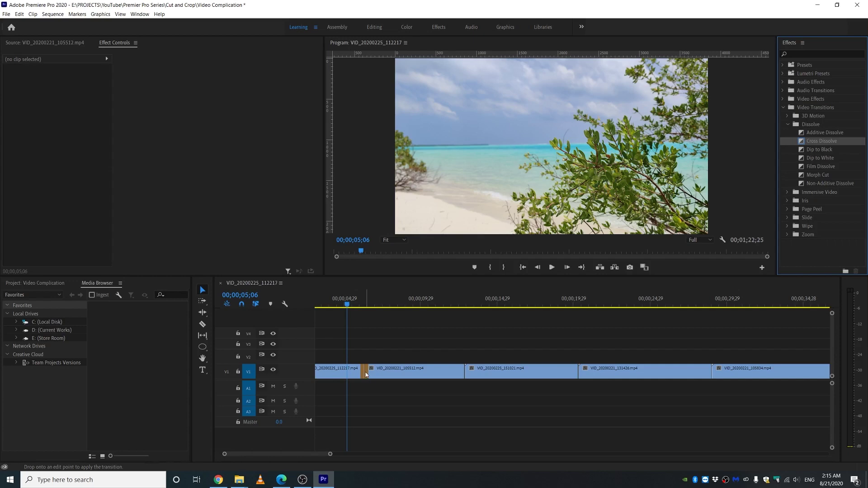
{"action": "scroll", "coordinate": [359, 381], "scroll_direction": "up", "scroll_amount": 2}
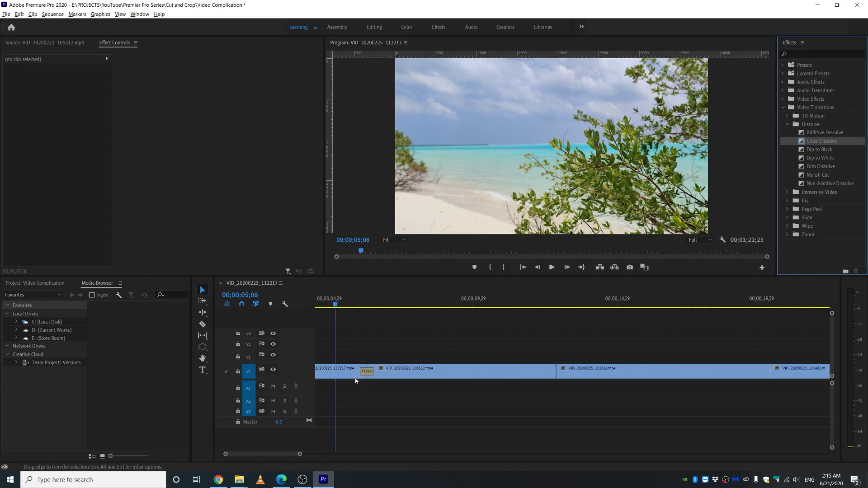
{"action": "scroll", "coordinate": [352, 378], "scroll_direction": "up", "scroll_amount": 5}
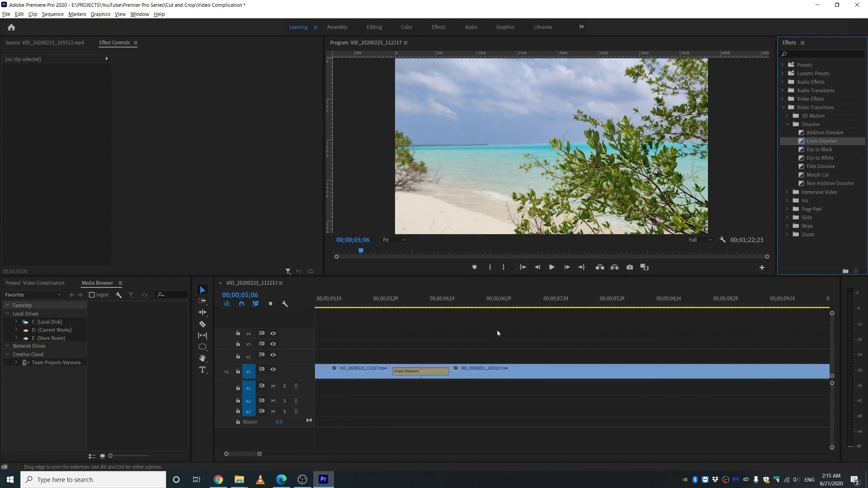
{"action": "scroll", "coordinate": [412, 361], "scroll_direction": "up", "scroll_amount": 2}
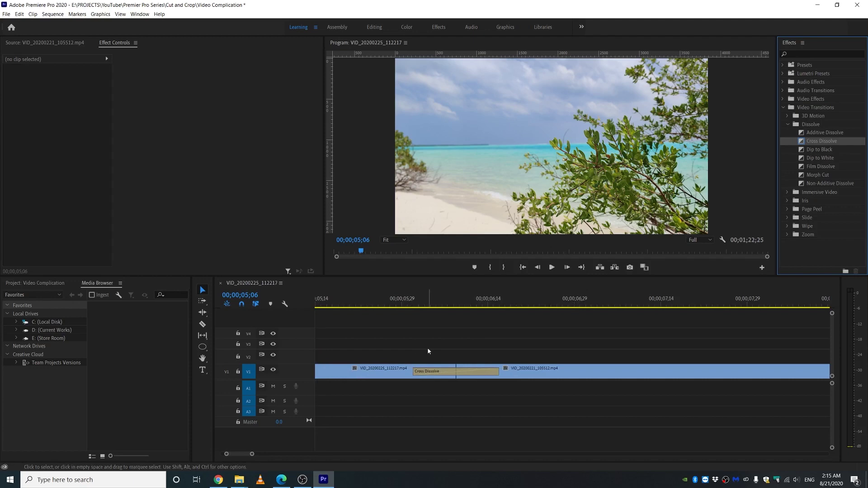
{"action": "key", "text": "ctrl+z"}
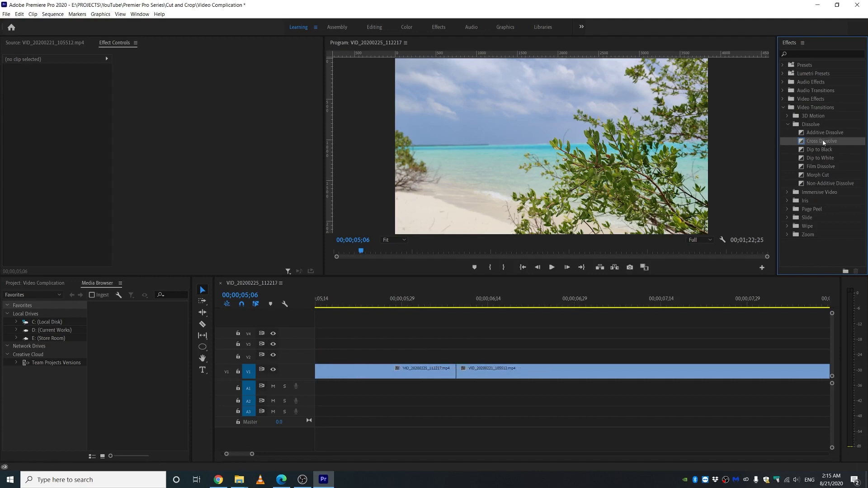
Apply a Cross Dissolve to the cut between the first two clips and play through the transition
{"action": "left_click_drag", "start_coordinate": [823, 143], "coordinate": [458, 375]}
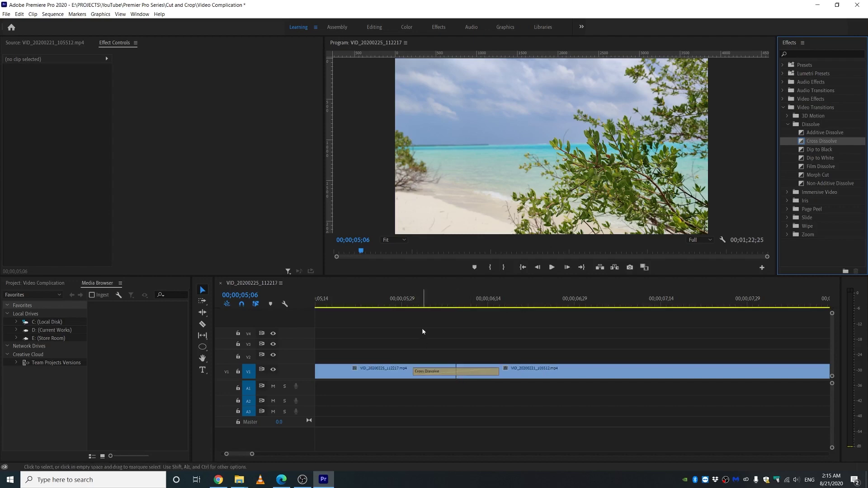
{"action": "scroll", "coordinate": [455, 328], "scroll_direction": "down", "scroll_amount": 3}
{"action": "left_click_drag", "start_coordinate": [411, 304], "coordinate": [344, 317]}
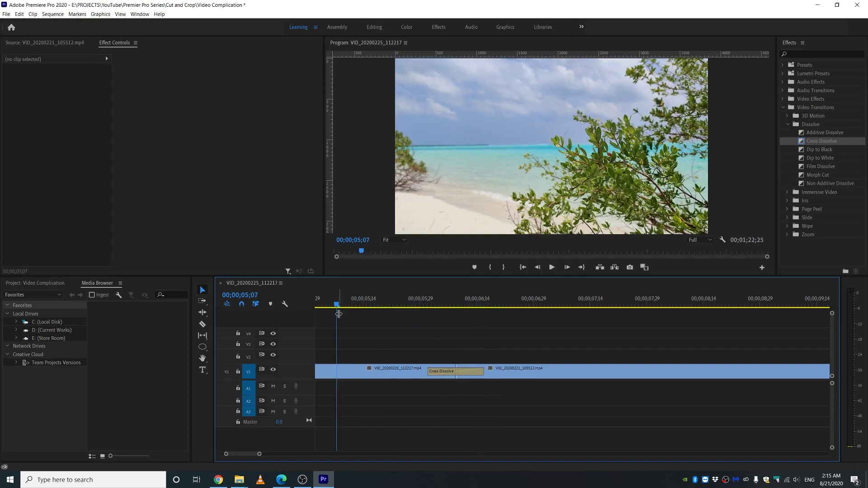
{"action": "key", "text": "space"}
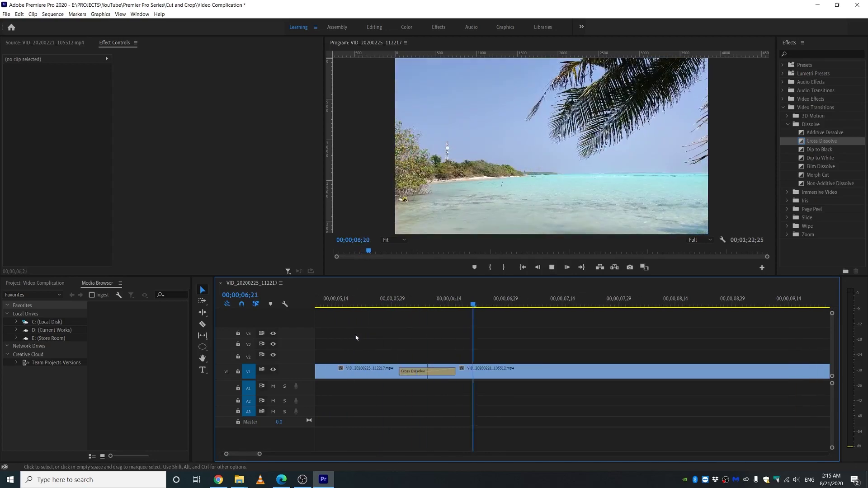
{"action": "key", "text": "space"}
{"action": "scroll", "coordinate": [493, 328], "scroll_direction": "down", "scroll_amount": 2}
{"action": "scroll", "coordinate": [492, 324], "scroll_direction": "up", "scroll_amount": 3}
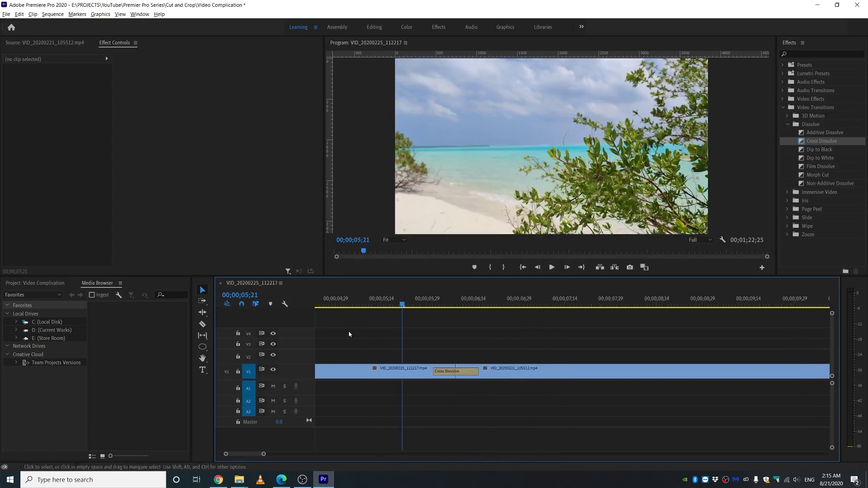
{"action": "key", "text": "space"}
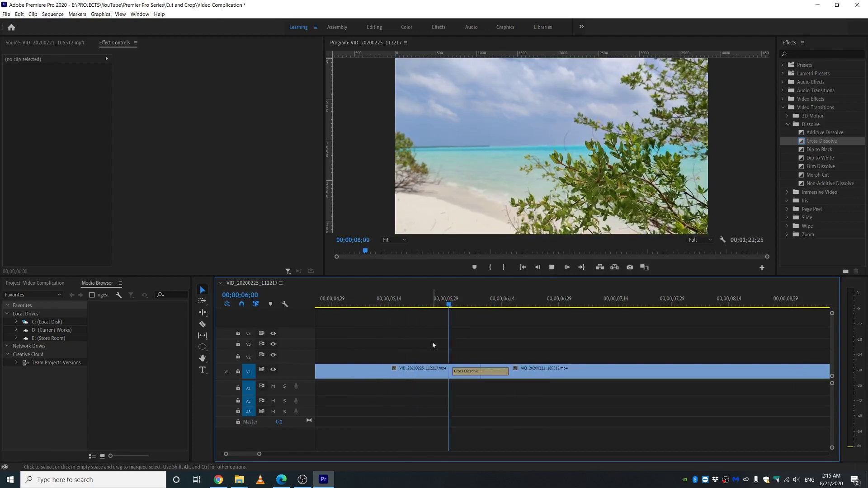
{"action": "left_click", "coordinate": [397, 304]}
{"action": "key", "text": "space"}
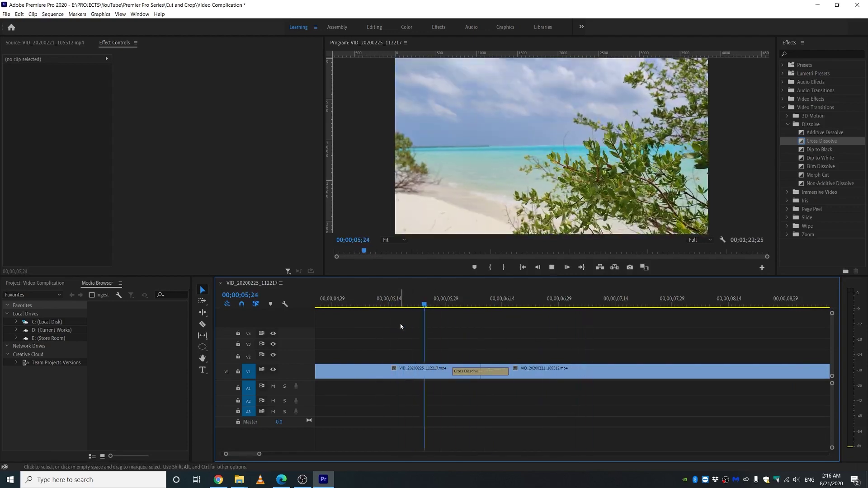
Lengthen the Cross Dissolve between the first two clips to a duration of 00;00;01;09, extending both ends
{"action": "left_click", "coordinate": [411, 301]}
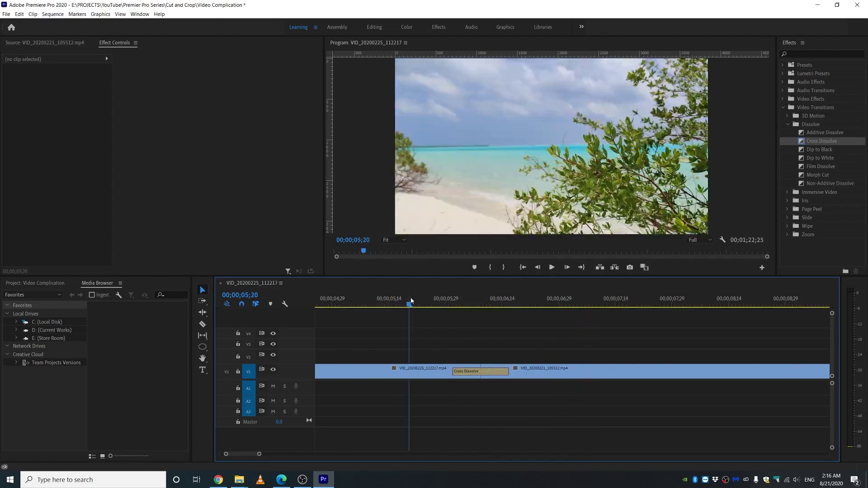
{"action": "left_click", "coordinate": [455, 373]}
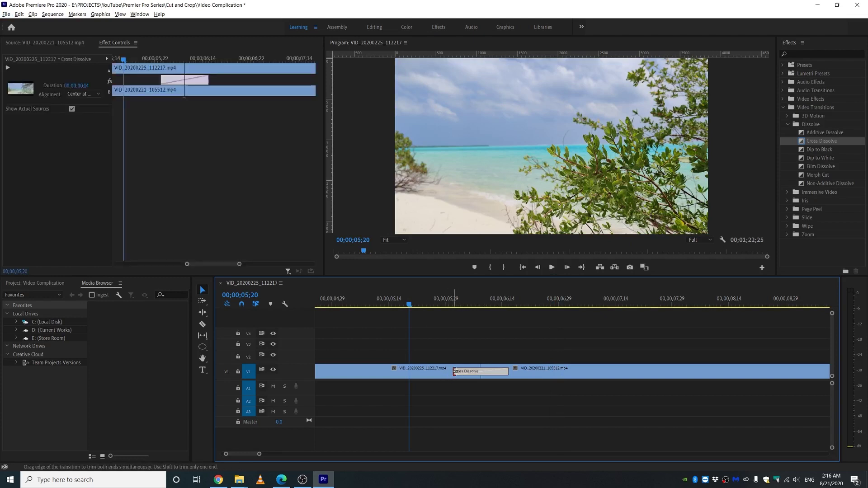
{"action": "left_click_drag", "start_coordinate": [455, 373], "coordinate": [408, 373]}
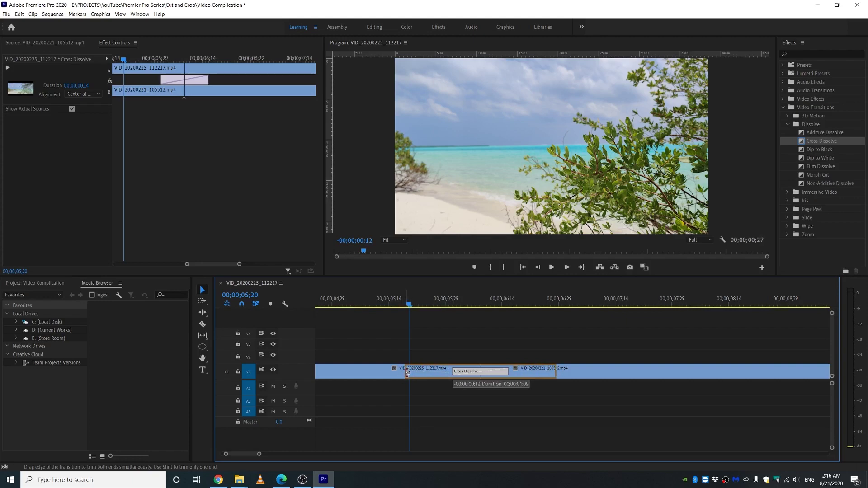
Play back the lengthened dissolve several times from before the first cut to check how the clips blend
{"action": "left_click_drag", "start_coordinate": [385, 304], "coordinate": [322, 304]}
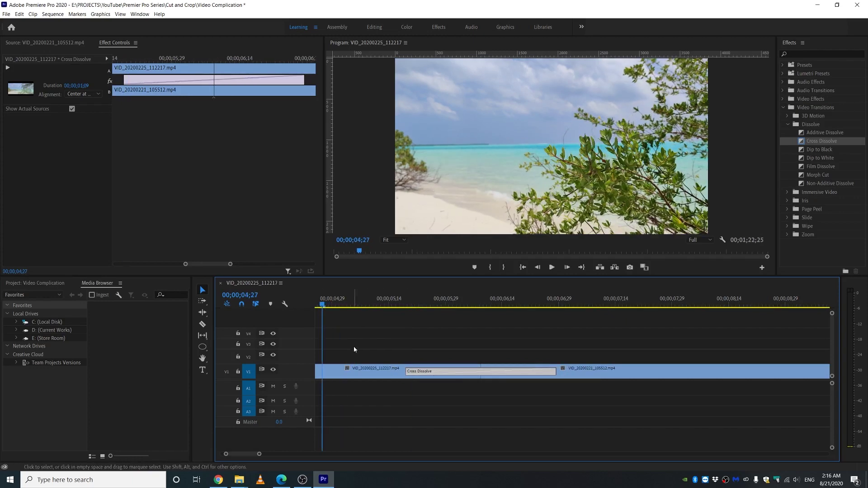
{"action": "scroll", "coordinate": [357, 314], "scroll_direction": "up", "scroll_amount": 10}
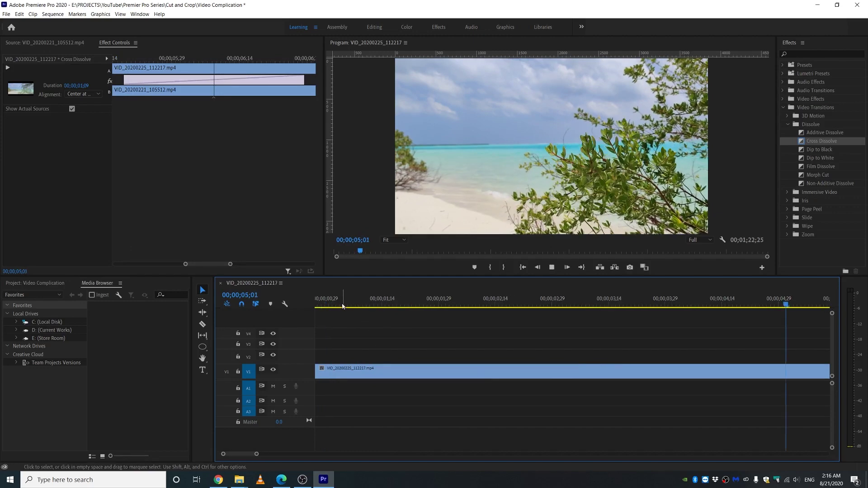
{"action": "left_click", "coordinate": [343, 304]}
{"action": "scroll", "coordinate": [535, 328], "scroll_direction": "down", "scroll_amount": 5}
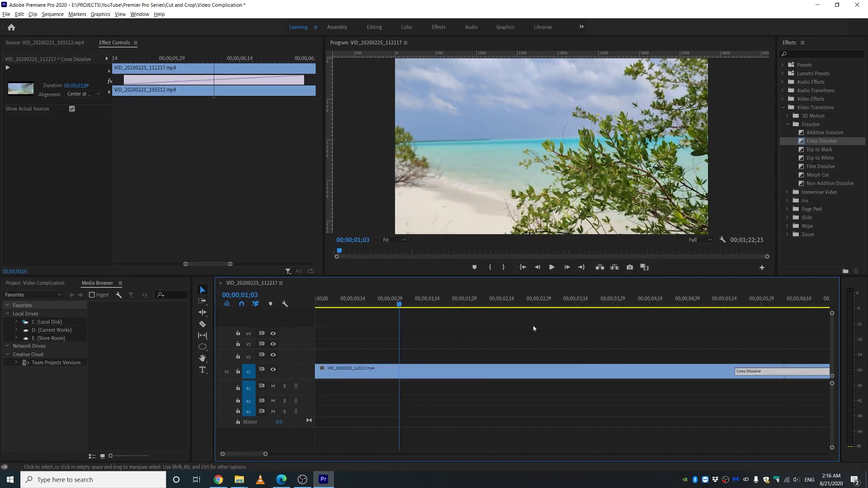
{"action": "left_click", "coordinate": [500, 304]}
{"action": "key", "text": "space"}
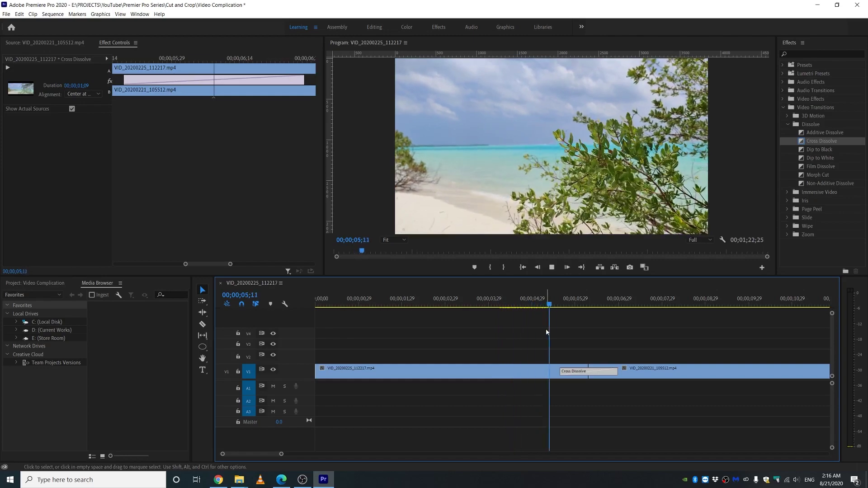
{"action": "left_click", "coordinate": [519, 355]}
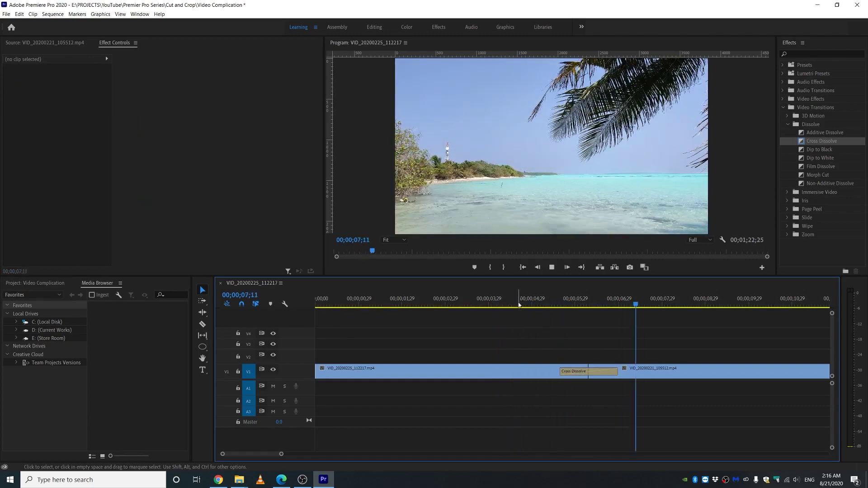
{"action": "left_click", "coordinate": [519, 304]}
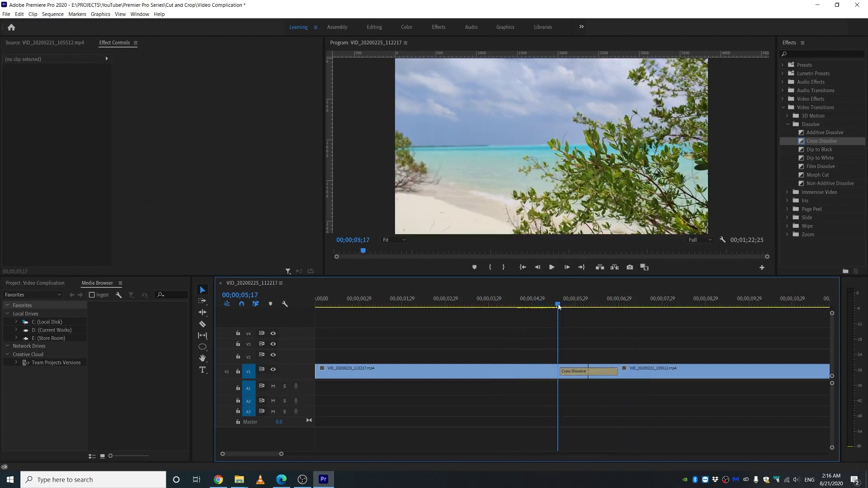
{"action": "key", "text": "space"}
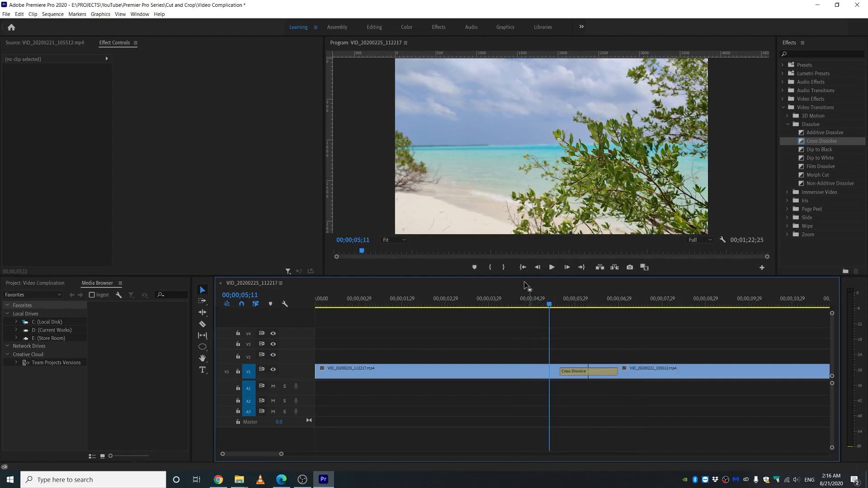
{"action": "left_click", "coordinate": [521, 308]}
{"action": "key", "text": "space"}
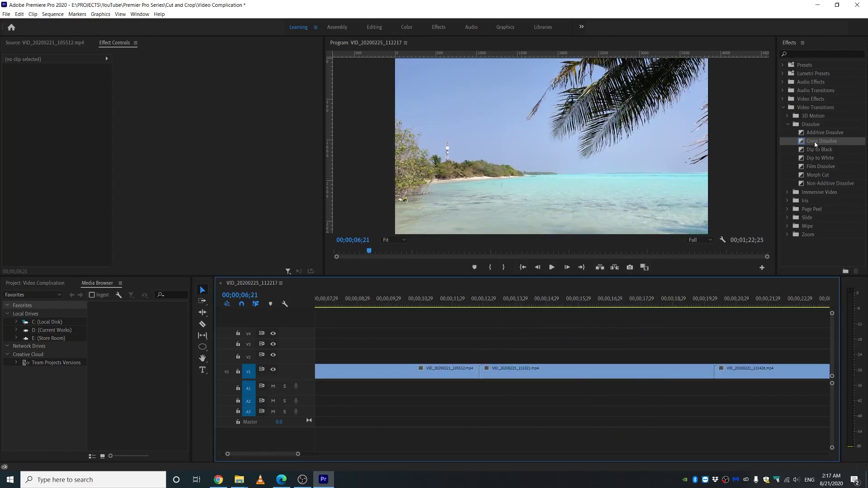
Add a Cross Dissolve between VID_20200221_105512 and VID_20200225_151021, align it Center at Cut, and scrub across it
{"action": "left_click_drag", "start_coordinate": [816, 144], "coordinate": [486, 374]}
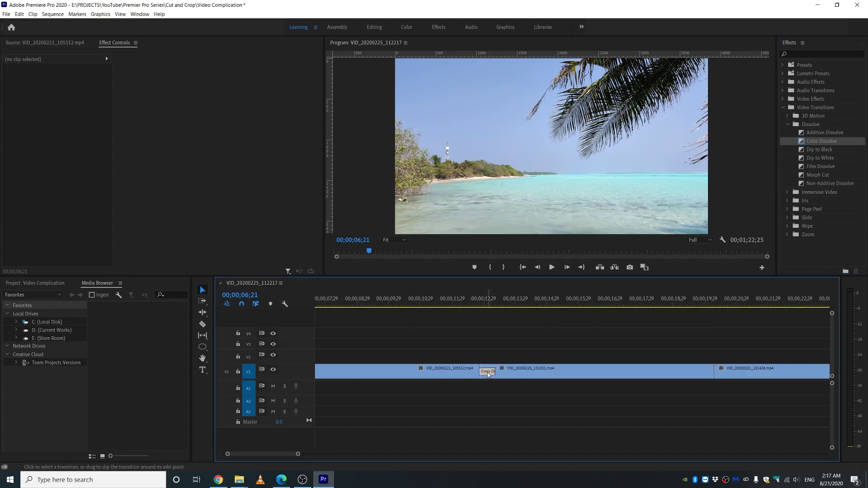
{"action": "left_click", "coordinate": [487, 372]}
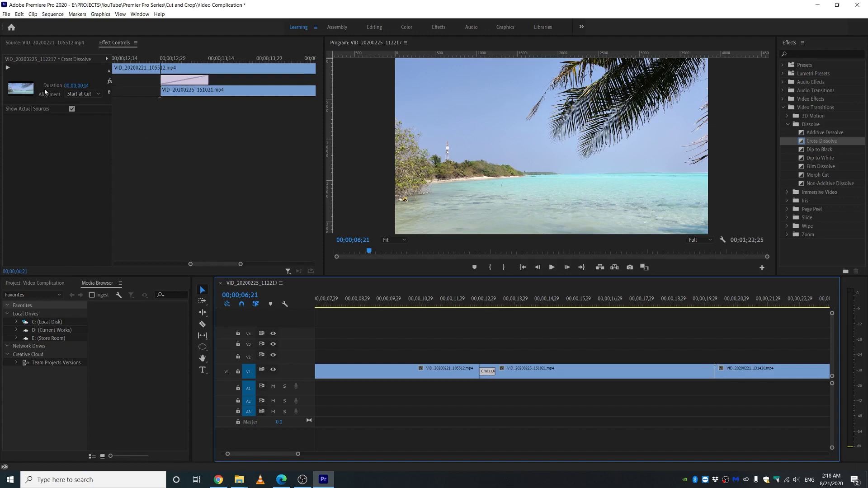
{"action": "left_click", "coordinate": [94, 94]}
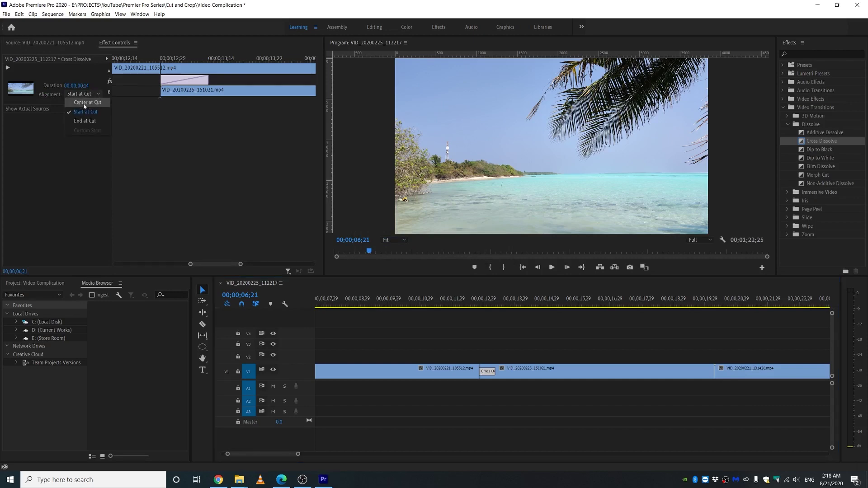
{"action": "left_click", "coordinate": [88, 103]}
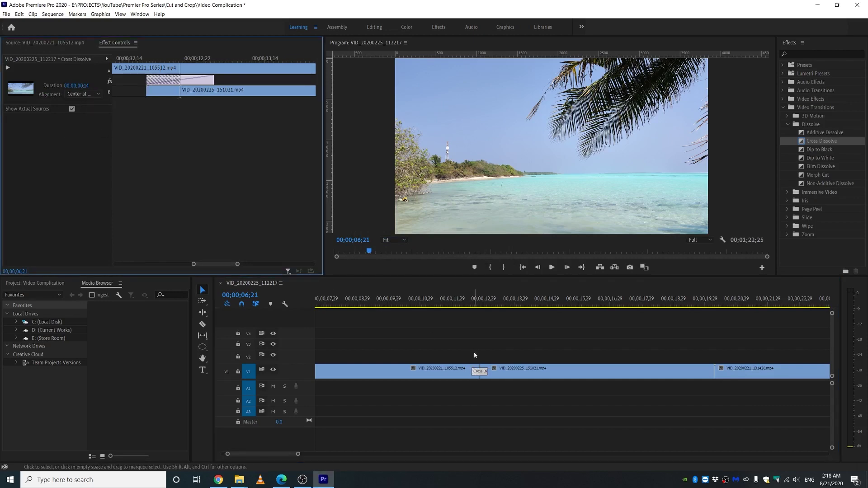
{"action": "left_click_drag", "start_coordinate": [474, 306], "coordinate": [493, 307]}
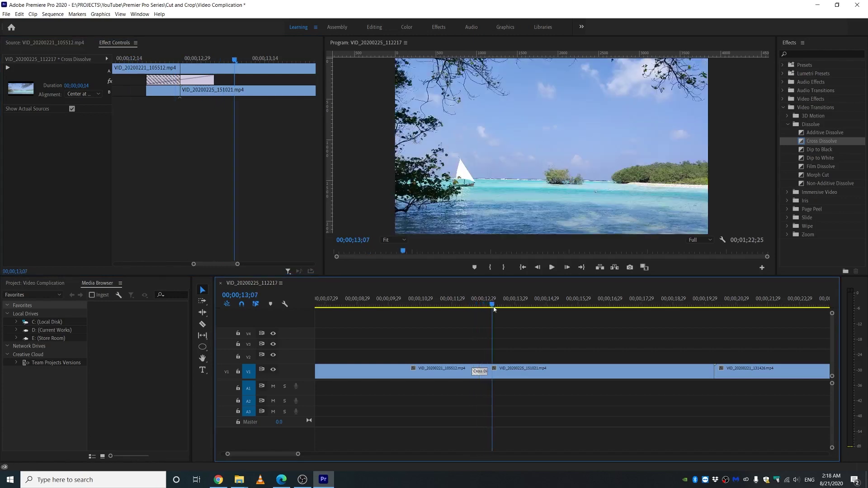
Add a Cross Dissolve between VID_20200225_151021 and VID_20200221_131426, and set its alignment to Center at Cut
{"action": "key", "text": "minus"}
{"action": "key", "text": "equal"}
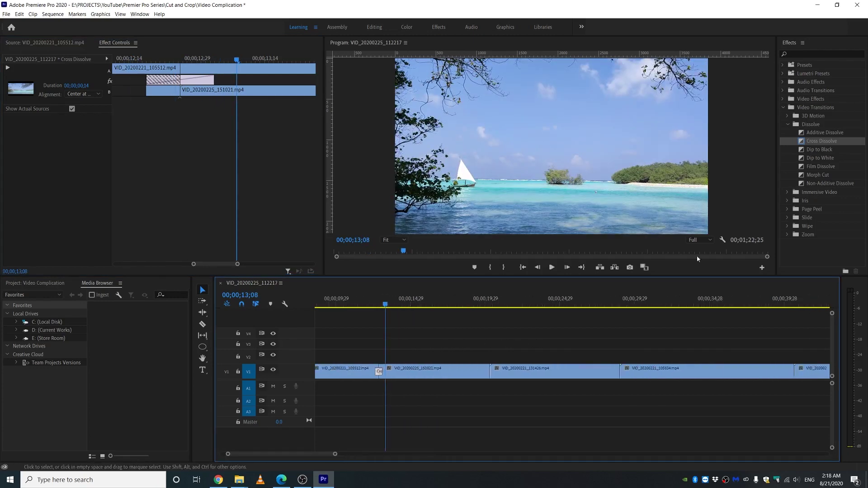
{"action": "left_click", "coordinate": [814, 144]}
{"action": "left_click_drag", "start_coordinate": [814, 143], "coordinate": [492, 372]}
{"action": "left_click", "coordinate": [82, 94]}
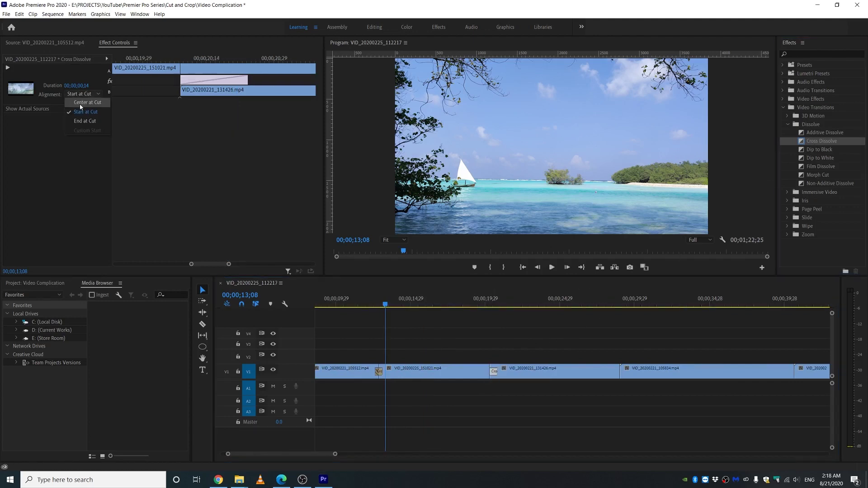
{"action": "left_click", "coordinate": [81, 103]}
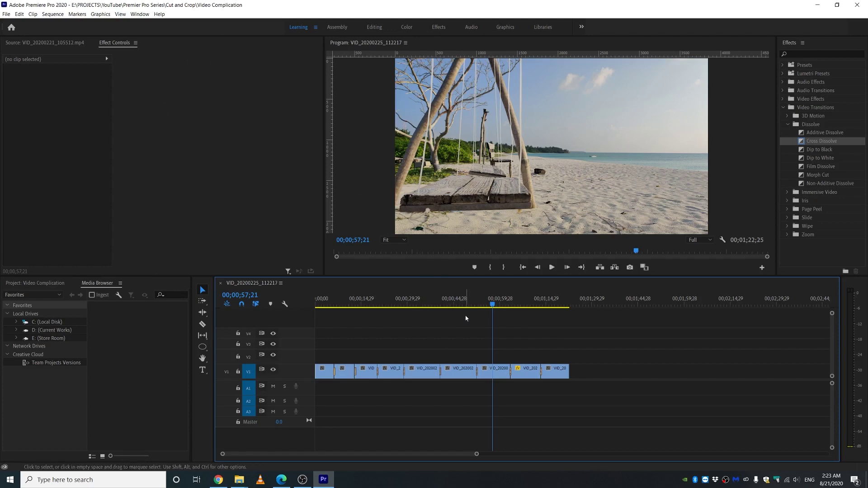
Change the sequence's frame size to 1920 horizontal by 1080 vertical in the sequence settings
{"action": "left_click", "coordinate": [46, 17]}
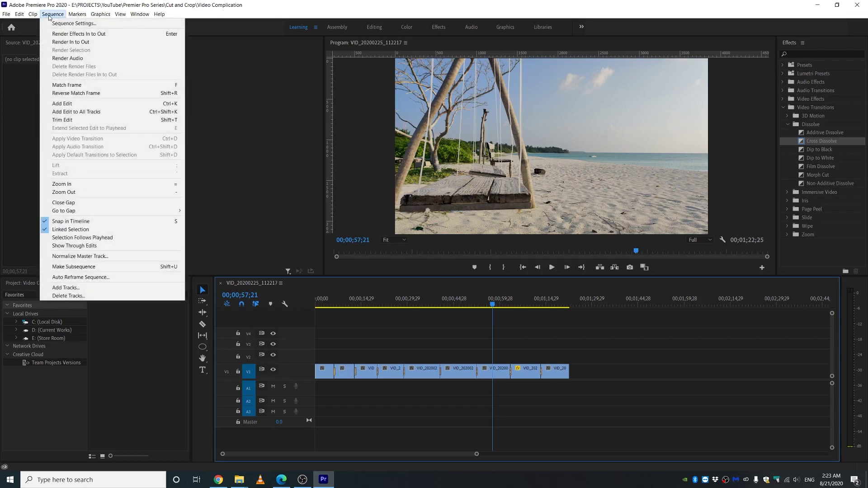
{"action": "left_click", "coordinate": [62, 25]}
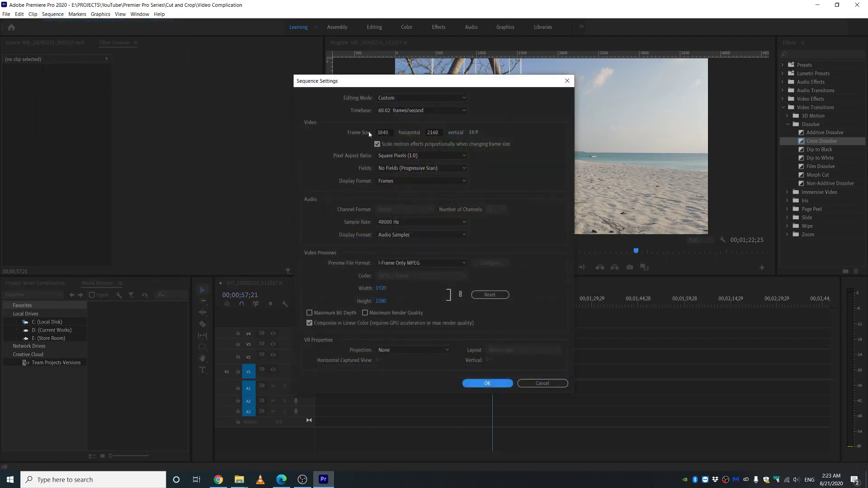
{"action": "left_click_drag", "start_coordinate": [418, 85], "coordinate": [470, 142]}
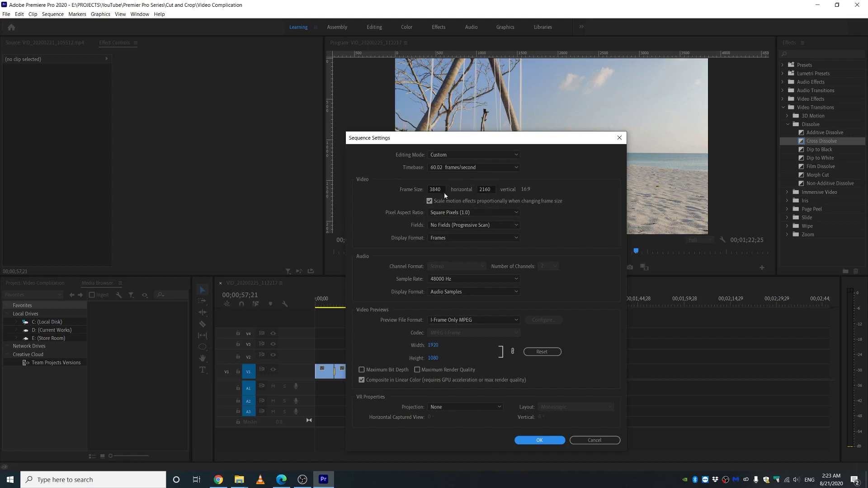
{"action": "left_click", "coordinate": [492, 190]}
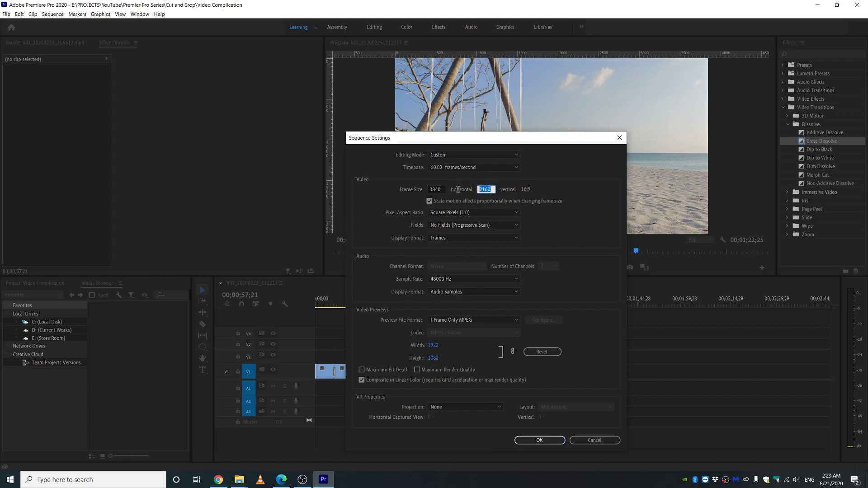
{"action": "type", "text": "1080"}
{"action": "left_click", "coordinate": [441, 190]}
{"action": "type", "text": "1920"}
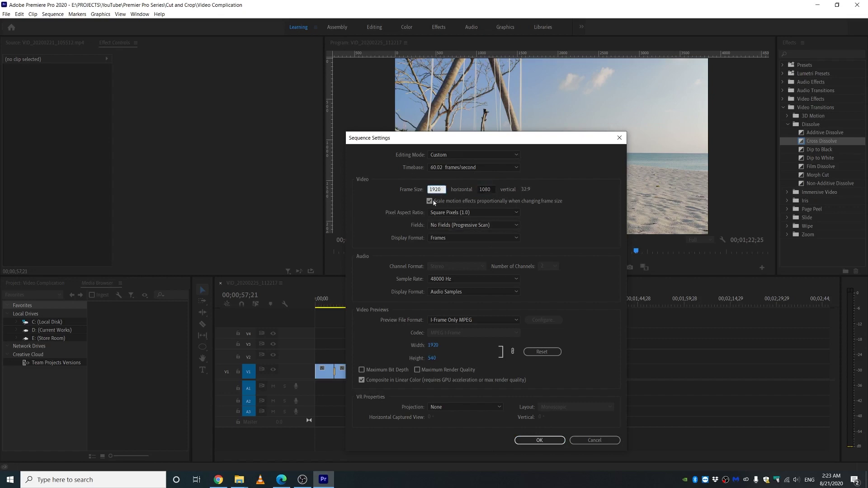
{"action": "left_click", "coordinate": [539, 440]}
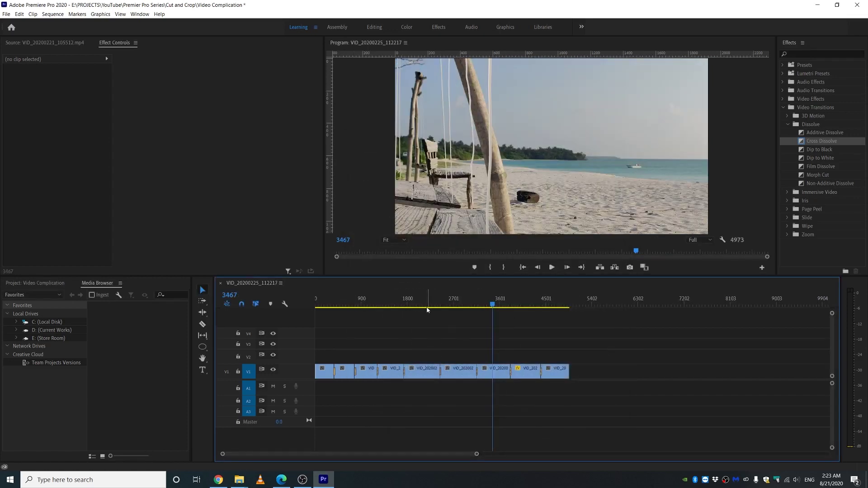
Apply Set to Frame Size to the first clip, VID_20200225_112217, so it fits the new sequence frame
{"action": "left_click_drag", "start_coordinate": [322, 307], "coordinate": [323, 309]}
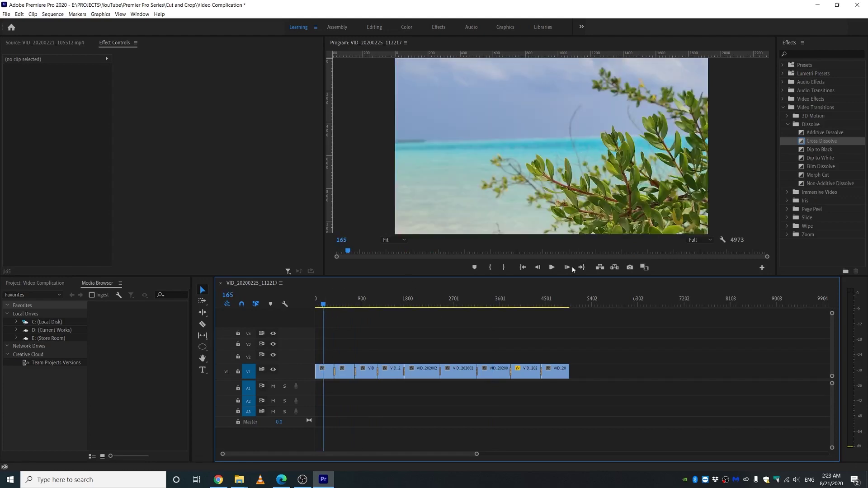
{"action": "left_click_drag", "start_coordinate": [567, 277], "coordinate": [567, 302]}
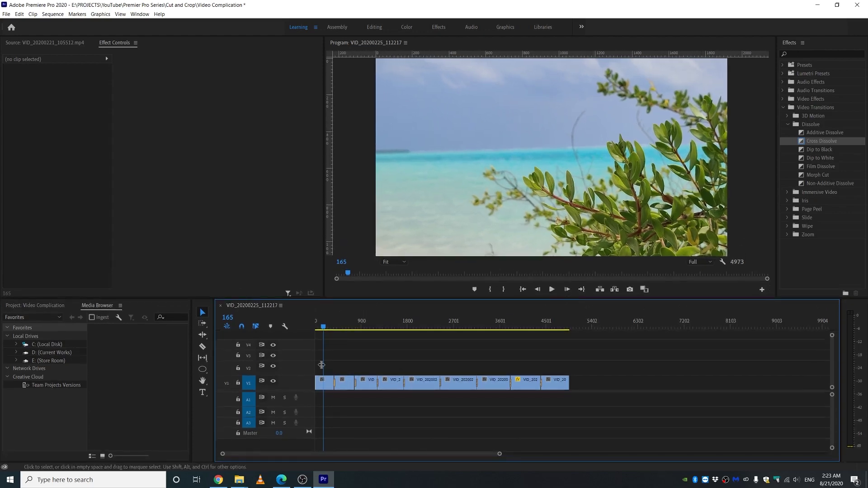
{"action": "right_click", "coordinate": [324, 388]}
{"action": "key", "text": "Escape"}
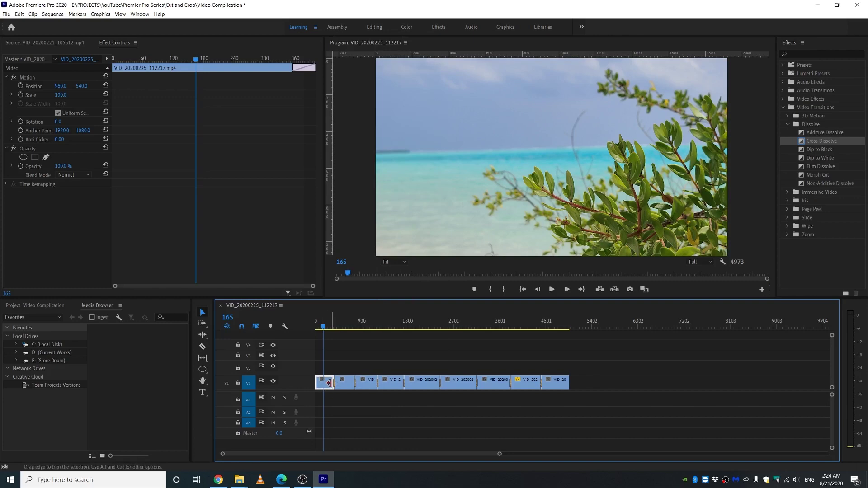
{"action": "right_click", "coordinate": [330, 383]}
{"action": "left_click", "coordinate": [324, 383]}
{"action": "left_click", "coordinate": [325, 383]}
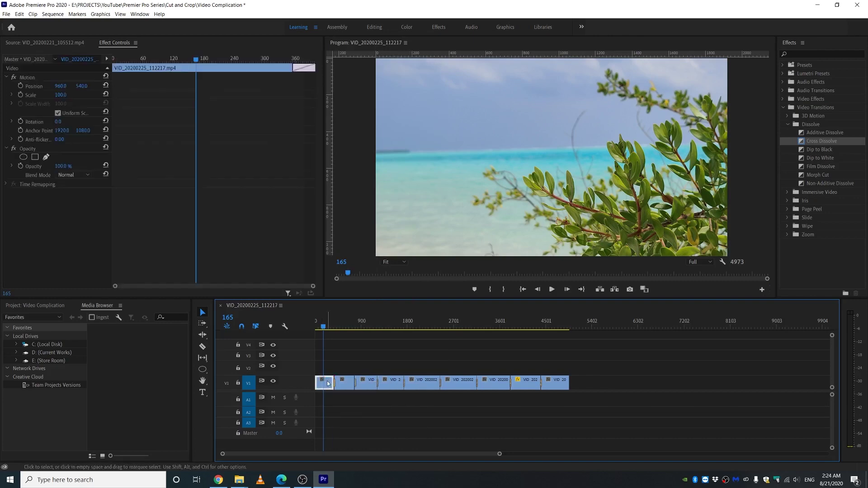
{"action": "right_click", "coordinate": [326, 383]}
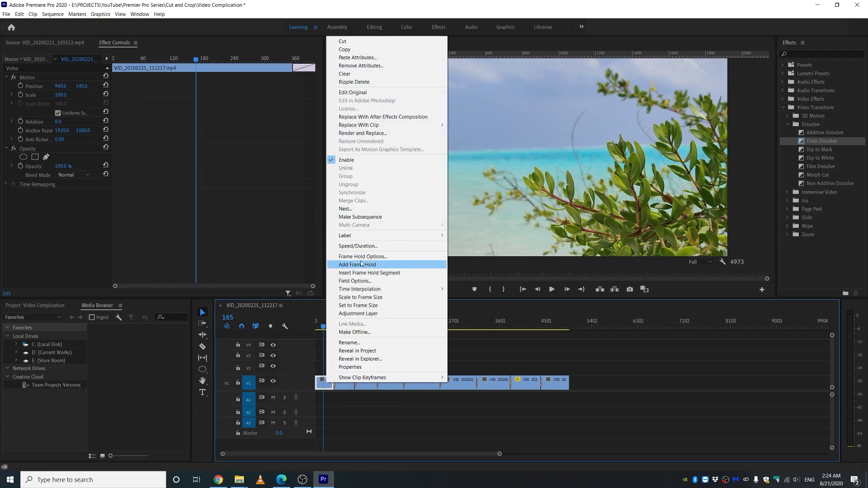
{"action": "left_click", "coordinate": [352, 306]}
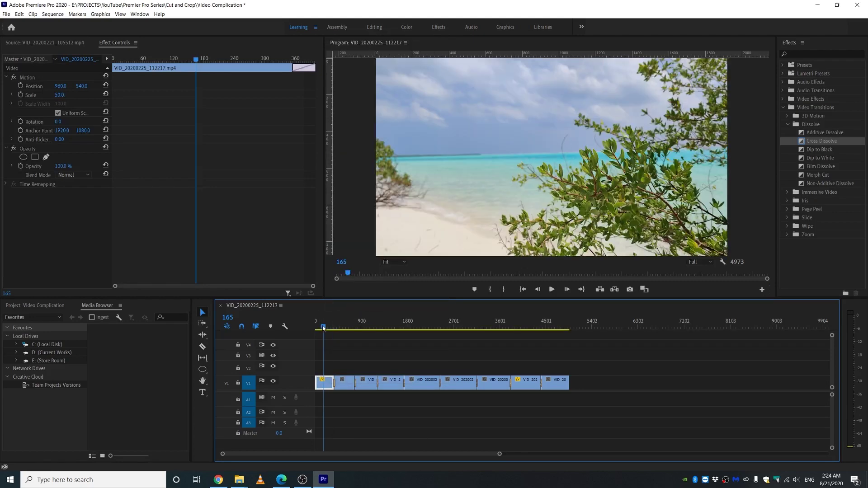
Select all the clips after the first one and apply Set to Frame Size to them together
{"action": "left_click_drag", "start_coordinate": [324, 328], "coordinate": [340, 327]}
{"action": "left_click_drag", "start_coordinate": [616, 373], "coordinate": [346, 388]}
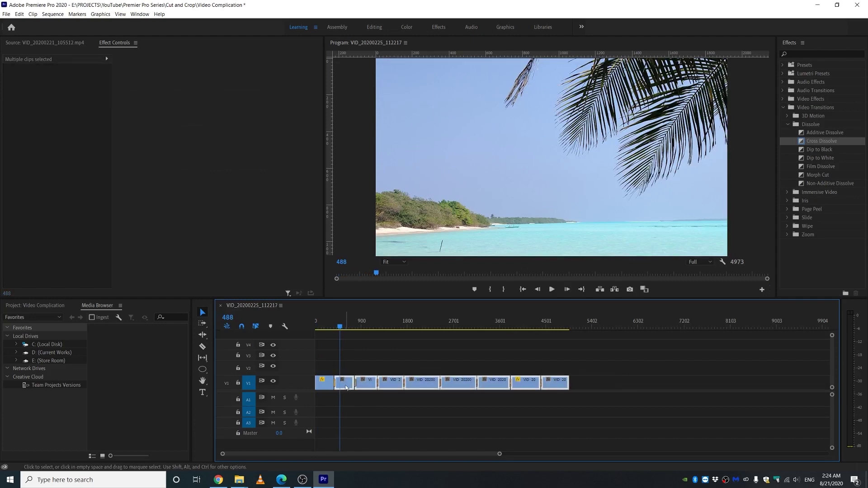
{"action": "right_click", "coordinate": [346, 385]}
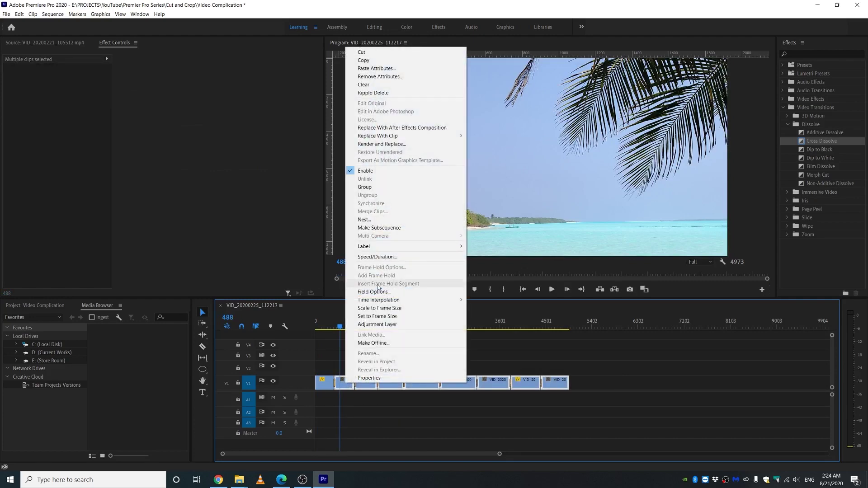
{"action": "left_click", "coordinate": [379, 316]}
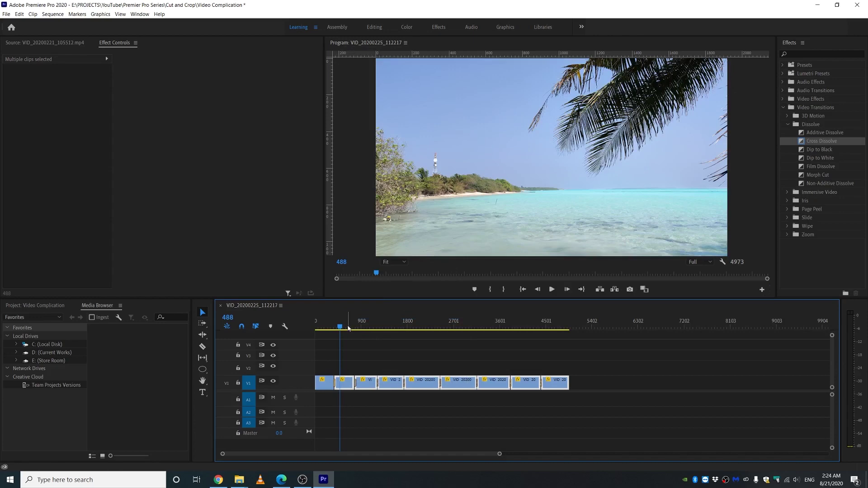
Scrub through the resized clips and set the scale of the rotated clip VID_20200223_161802 to 50
{"action": "left_click_drag", "start_coordinate": [352, 327], "coordinate": [551, 329]}
{"action": "left_click", "coordinate": [576, 360]}
{"action": "left_click", "coordinate": [530, 331]}
{"action": "left_click", "coordinate": [525, 382]}
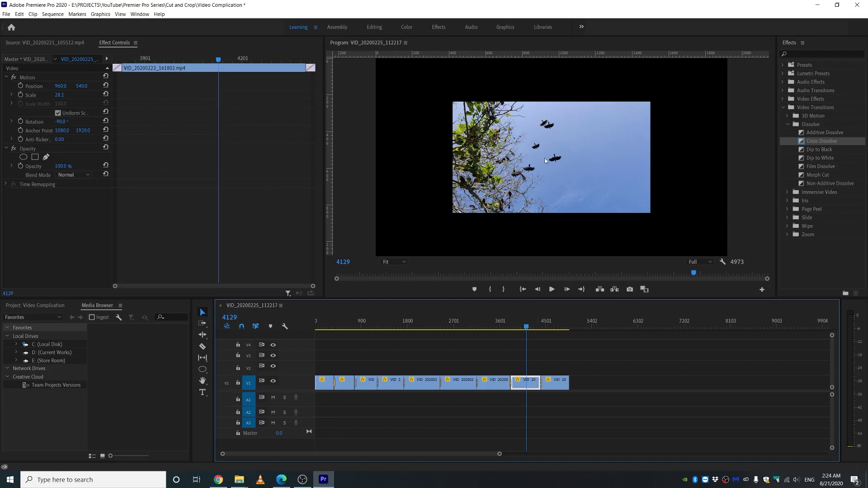
{"action": "left_click", "coordinate": [62, 95]}
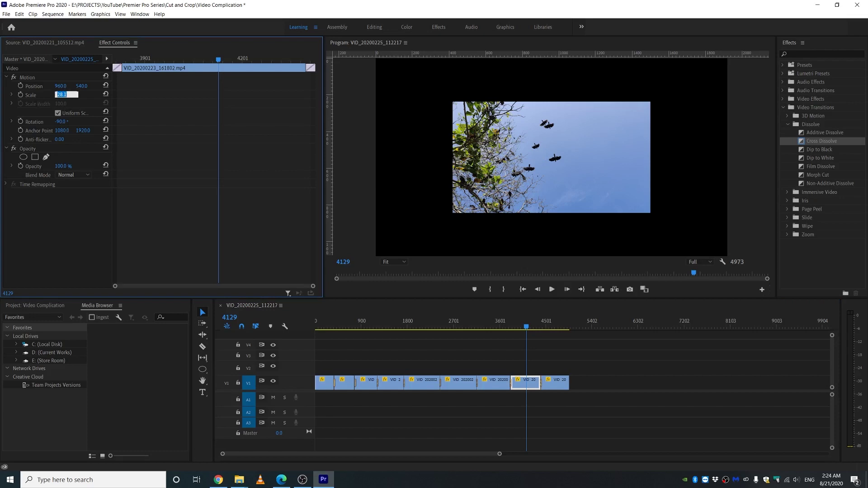
{"action": "type", "text": "50"}
{"action": "key", "text": "Return"}
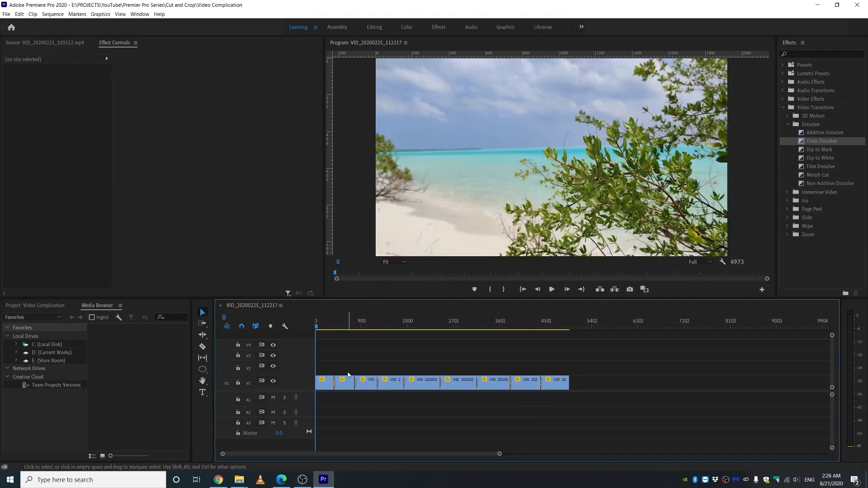
Add the text title "Hi" at the start of the sequence, then enlarge it and place it near the middle of the frame
{"action": "mouse_move", "coordinate": [318, 327]}
{"action": "left_mouse_down"}
{"action": "mouse_move", "coordinate": [337, 331]}
{"action": "mouse_move", "coordinate": [317, 329]}
{"action": "left_mouse_up"}
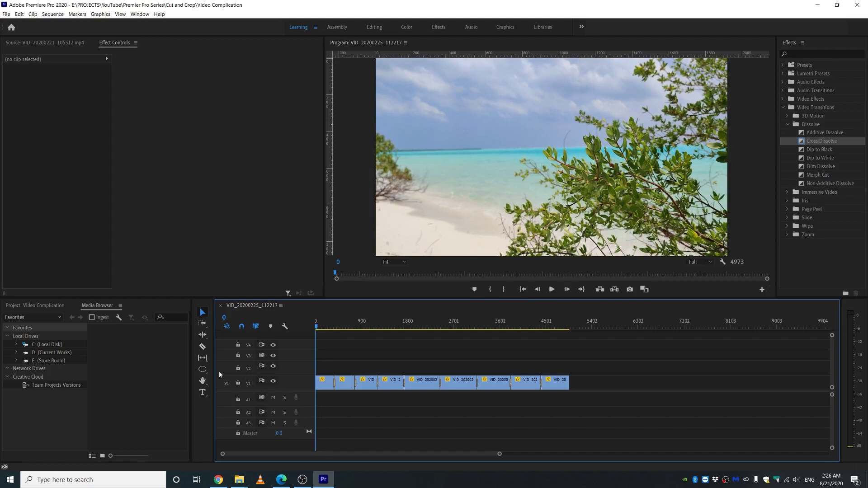
{"action": "left_click", "coordinate": [202, 393]}
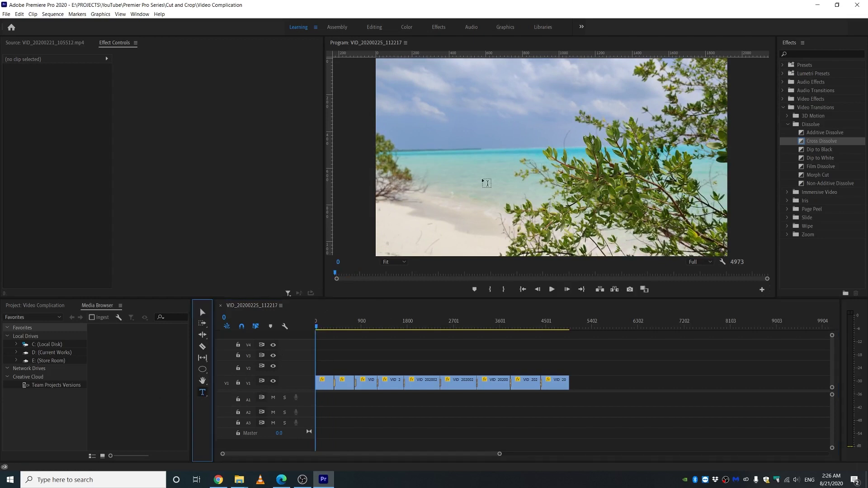
{"action": "left_click", "coordinate": [560, 163]}
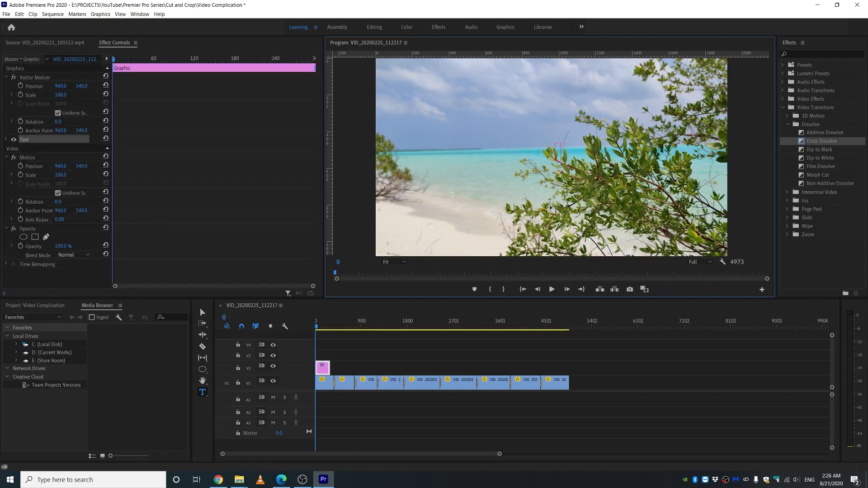
{"action": "type", "text": "Hi"}
{"action": "left_click", "coordinate": [9, 140]}
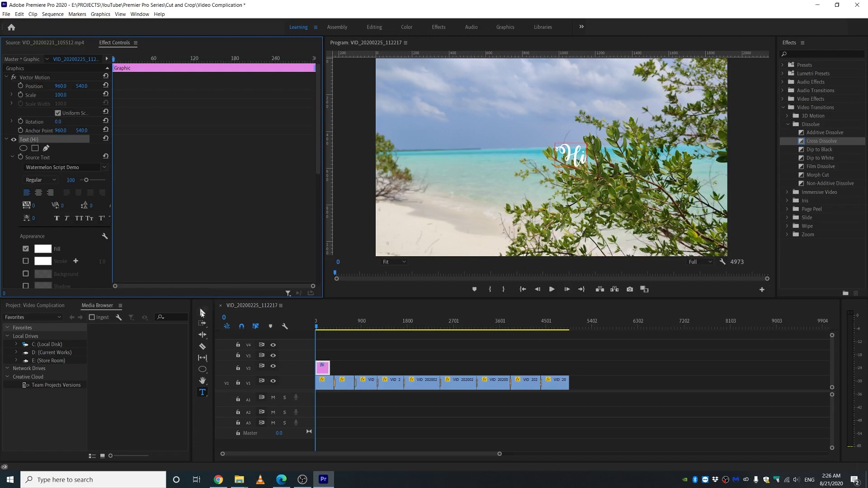
{"action": "left_click", "coordinate": [202, 313]}
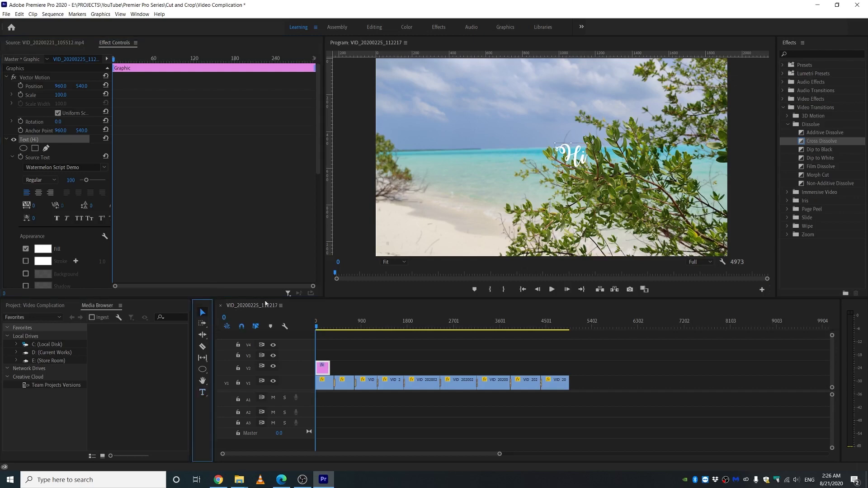
{"action": "mouse_move", "coordinate": [576, 161]}
{"action": "left_mouse_down"}
{"action": "mouse_move", "coordinate": [555, 162]}
{"action": "mouse_move", "coordinate": [592, 184]}
{"action": "mouse_move", "coordinate": [561, 157]}
{"action": "left_mouse_up"}
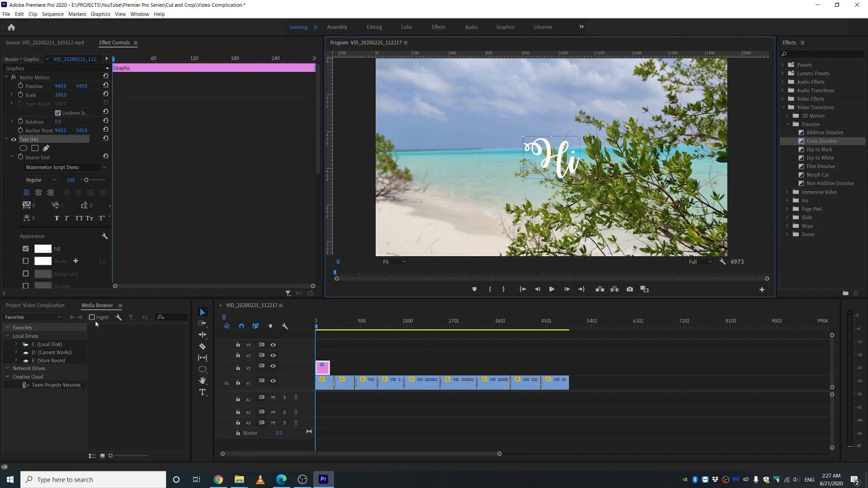
Create a 1920 by 1080 color matte in black (000000) in the project and name it Black
{"action": "left_click", "coordinate": [37, 306]}
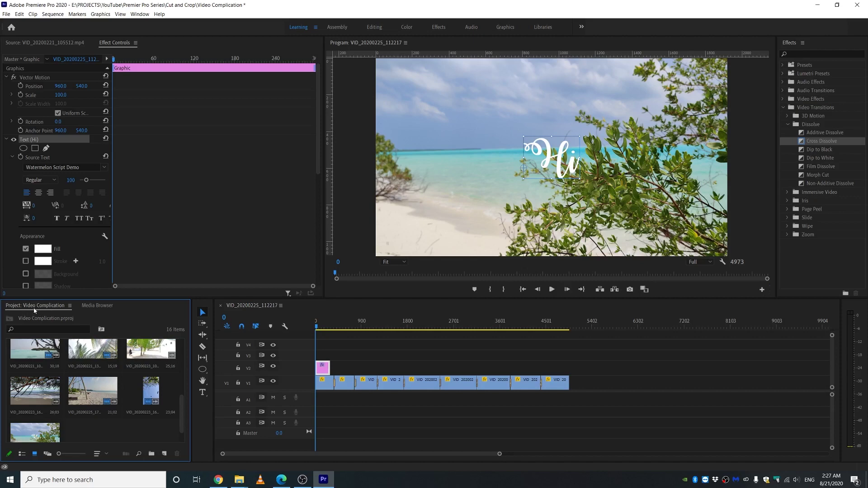
{"action": "scroll", "coordinate": [89, 425], "scroll_direction": "down", "scroll_amount": 1}
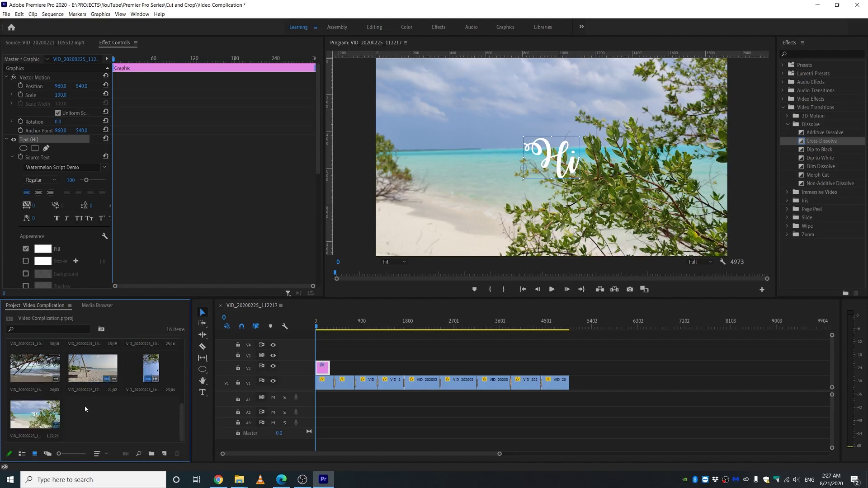
{"action": "right_click", "coordinate": [102, 421]}
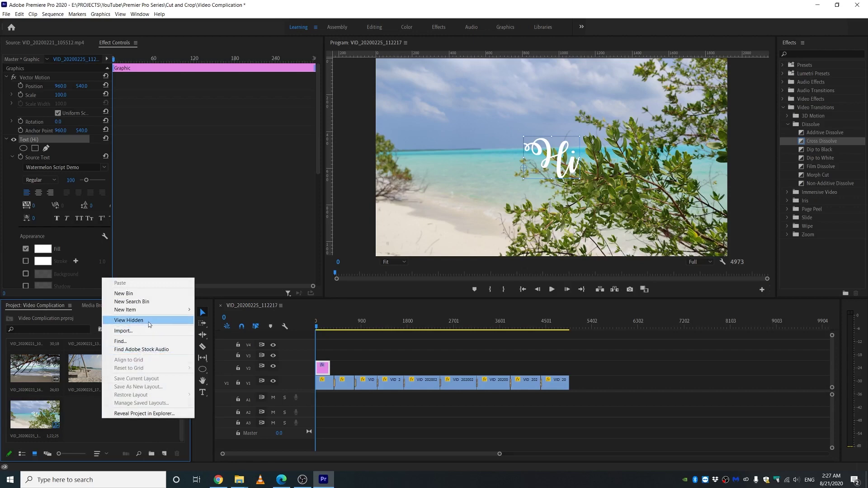
{"action": "mouse_move", "coordinate": [150, 314]}
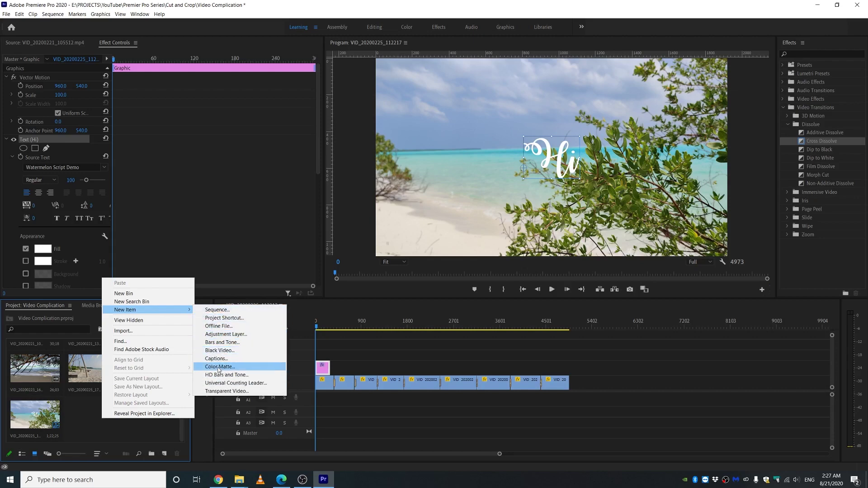
{"action": "left_click", "coordinate": [218, 368]}
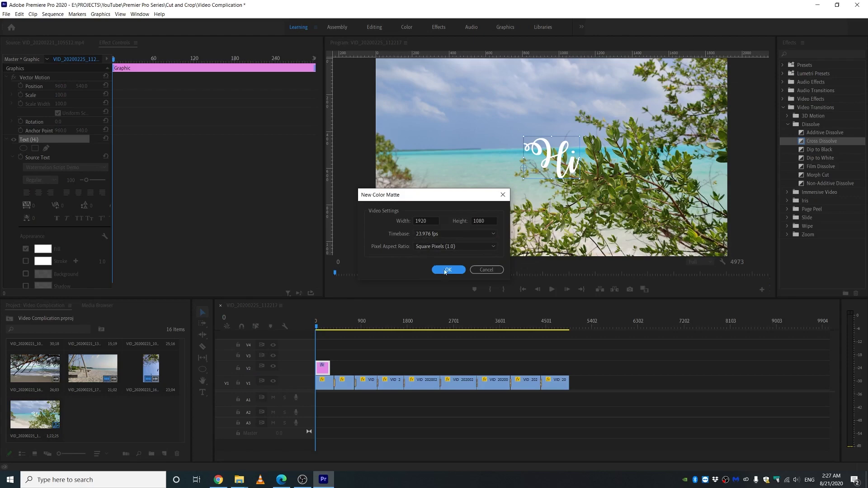
{"action": "left_click", "coordinate": [448, 270]}
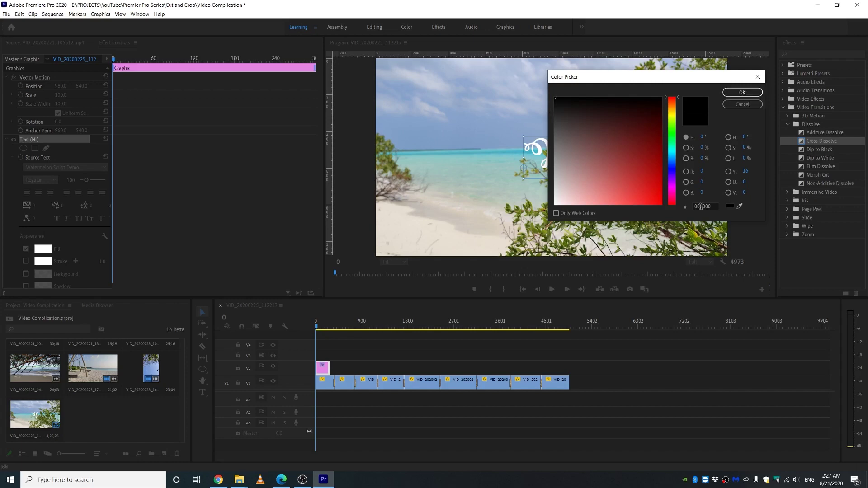
{"action": "left_click", "coordinate": [743, 92]}
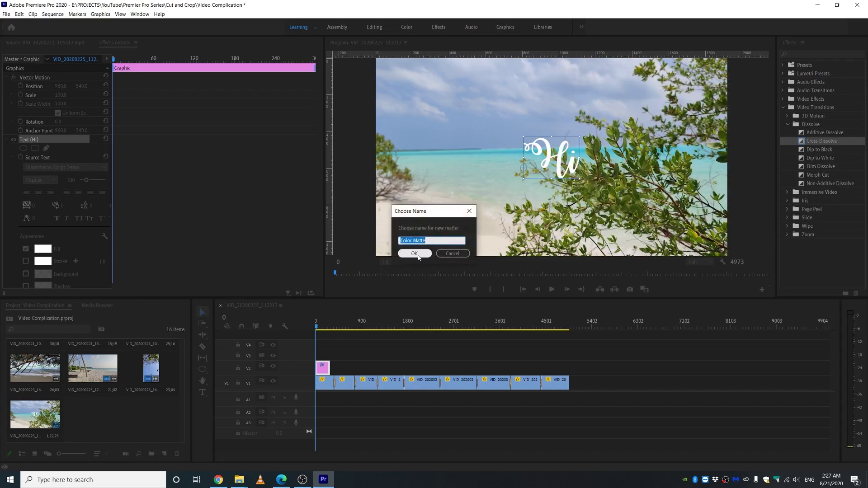
{"action": "type", "text": "Black"}
{"action": "key", "text": "Return"}
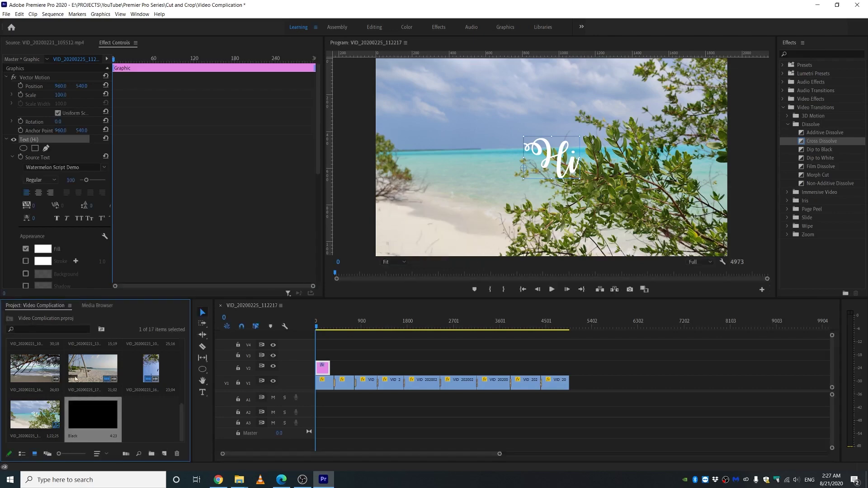
Move the Hi title up to track V3 and place the Black matte beneath it on V2 at the sequence start
{"action": "left_click_drag", "start_coordinate": [324, 367], "coordinate": [324, 357]}
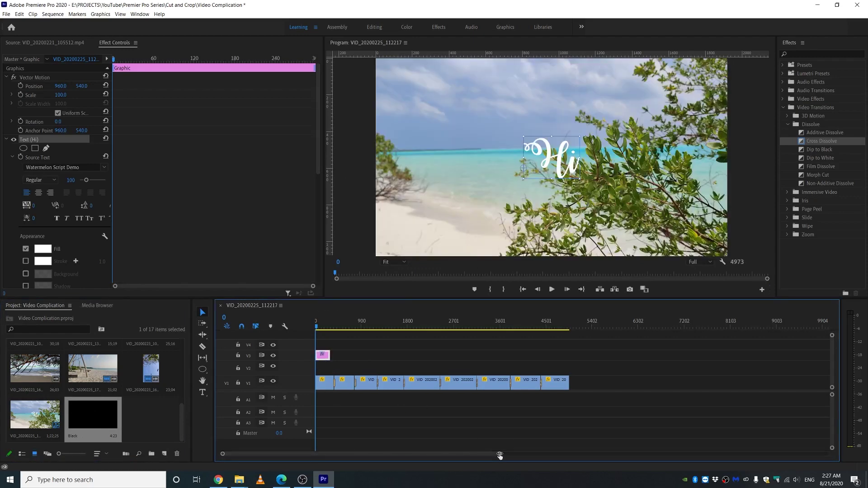
{"action": "left_click_drag", "start_coordinate": [500, 455], "coordinate": [416, 455]}
{"action": "left_click", "coordinate": [93, 415]}
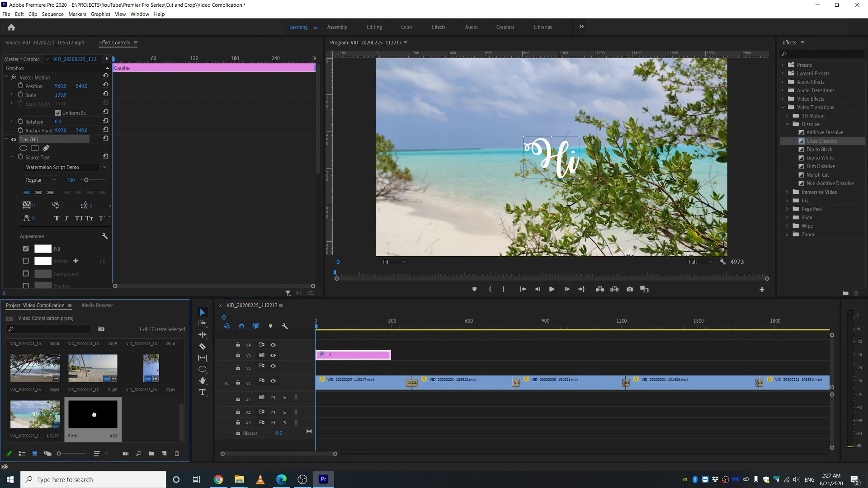
{"action": "left_click_drag", "start_coordinate": [159, 406], "coordinate": [321, 371]}
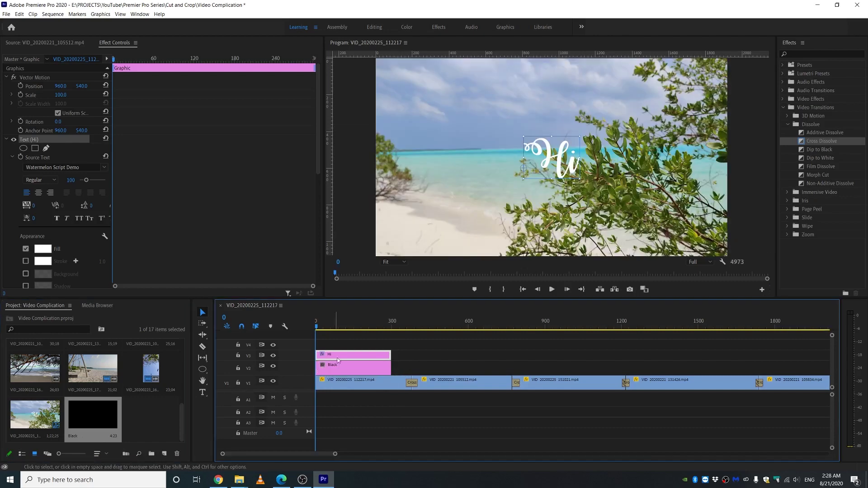
Select the Black matte on V2 and lower its opacity to 71%
{"action": "left_click", "coordinate": [323, 327]}
{"action": "left_click_drag", "start_coordinate": [323, 328], "coordinate": [305, 330]}
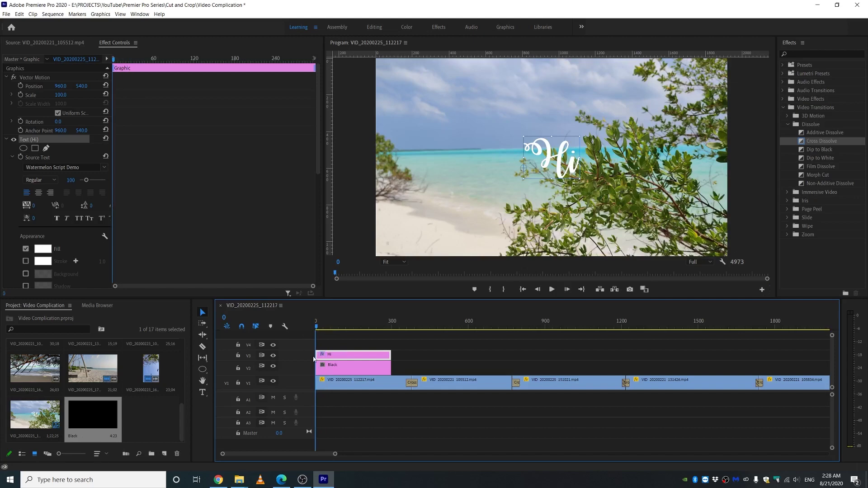
{"action": "left_click_drag", "start_coordinate": [321, 366], "coordinate": [328, 370]}
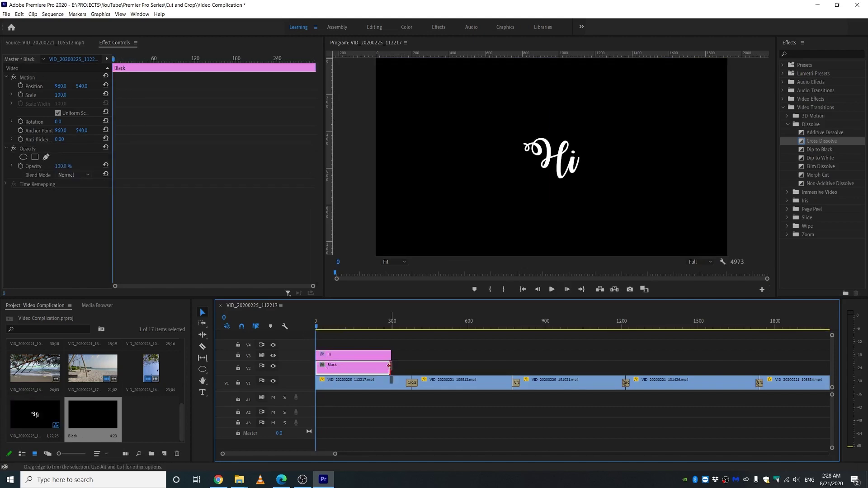
{"action": "left_click_drag", "start_coordinate": [389, 366], "coordinate": [389, 366]}
{"action": "left_click", "coordinate": [324, 326]}
{"action": "left_click_drag", "start_coordinate": [325, 326], "coordinate": [335, 326]}
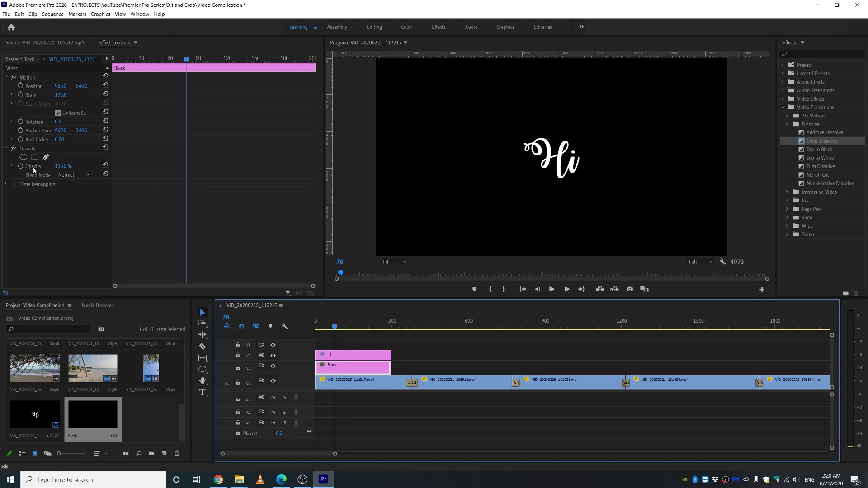
{"action": "left_click", "coordinate": [62, 169]}
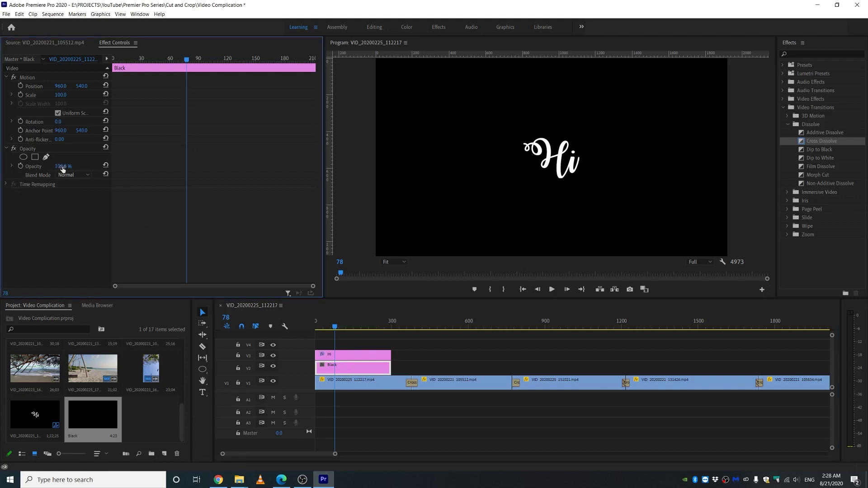
{"action": "left_click", "coordinate": [66, 166]}
{"action": "key", "text": "Return"}
{"action": "mouse_move", "coordinate": [63, 168]}
{"action": "left_mouse_down"}
{"action": "mouse_move", "coordinate": [29, 170]}
{"action": "mouse_move", "coordinate": [50, 171]}
{"action": "left_mouse_up"}
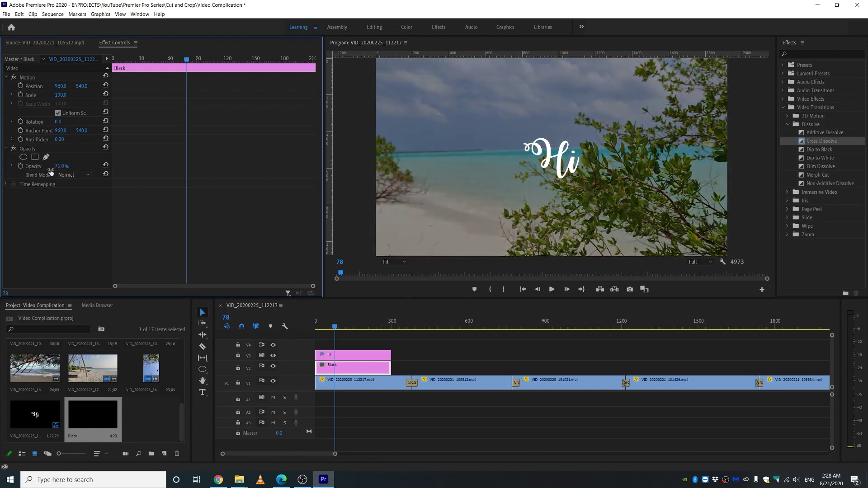
Add an elliptical opacity mask to the Black matte, widen it on both sides around the Hi title, and feather it to 313
{"action": "left_click", "coordinate": [23, 157]}
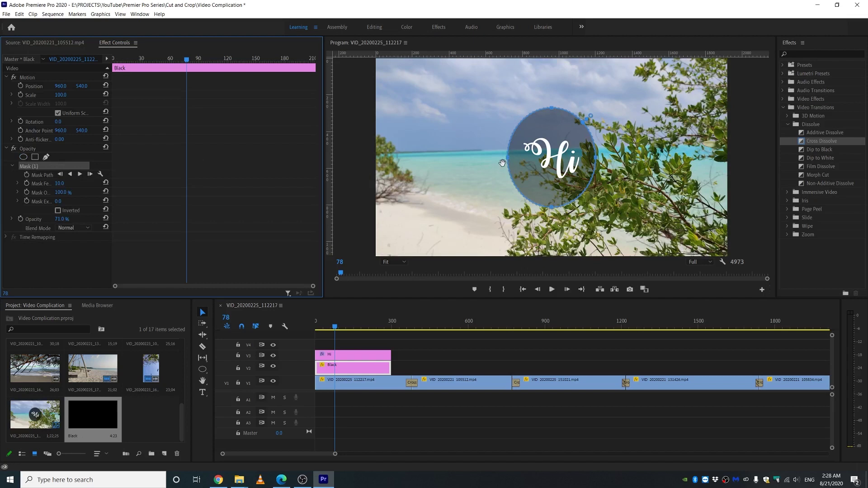
{"action": "left_click_drag", "start_coordinate": [597, 164], "coordinate": [621, 162]}
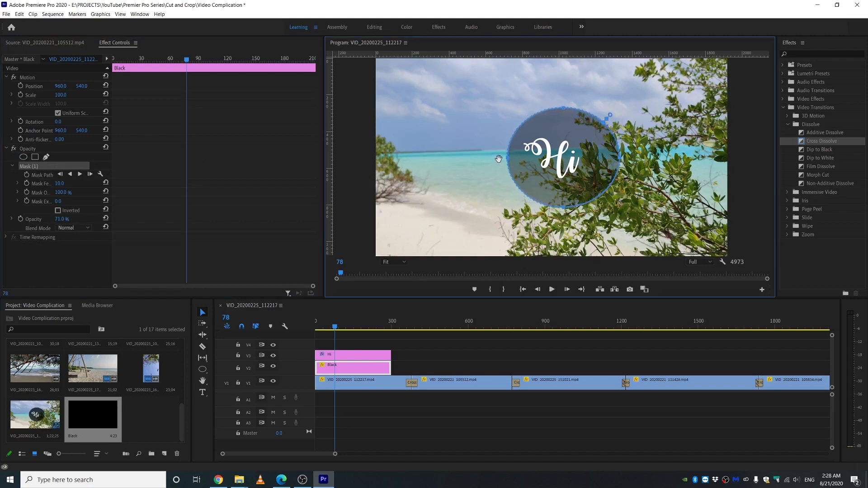
{"action": "left_click_drag", "start_coordinate": [508, 159], "coordinate": [482, 160]}
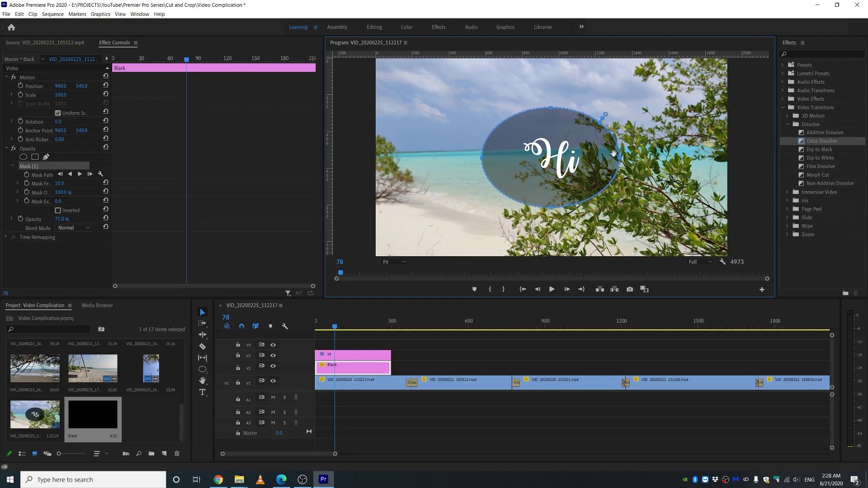
{"action": "left_click_drag", "start_coordinate": [619, 160], "coordinate": [633, 159]}
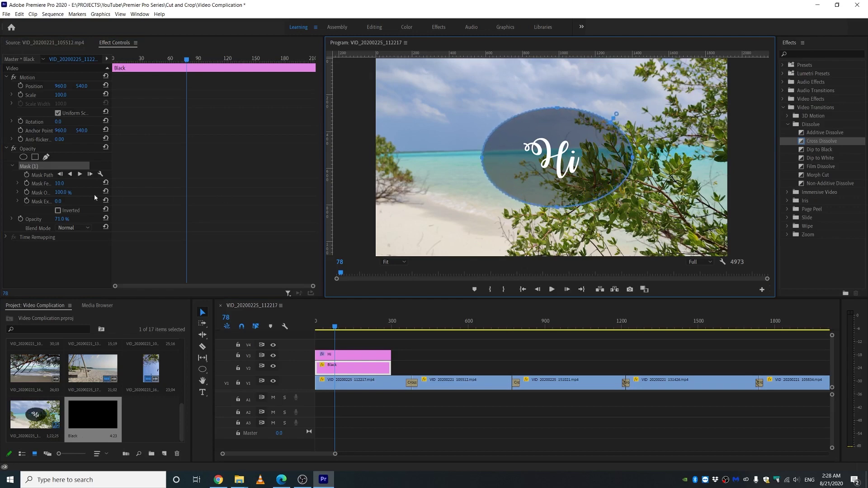
{"action": "left_click_drag", "start_coordinate": [58, 185], "coordinate": [188, 182]}
{"action": "left_click", "coordinate": [425, 348]}
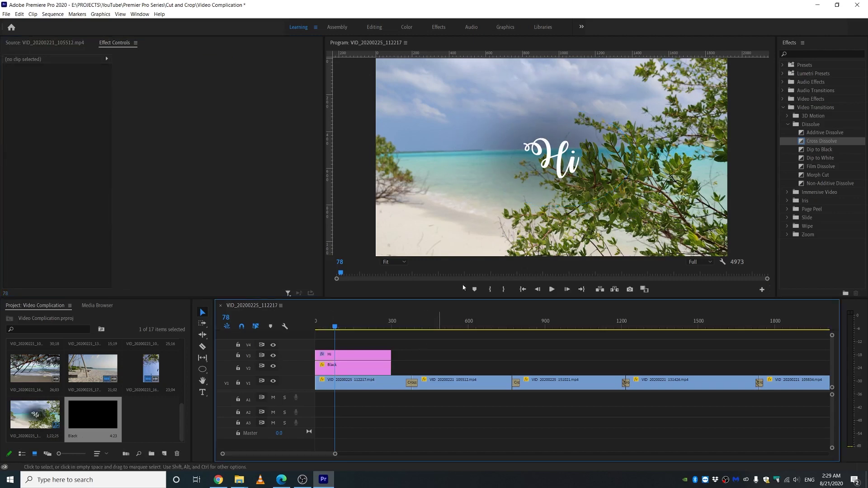
Preview the masked matte under the Hi title and reduce the Black matte's opacity to 36%
{"action": "left_click", "coordinate": [352, 369]}
{"action": "left_click_drag", "start_coordinate": [335, 328], "coordinate": [318, 332]}
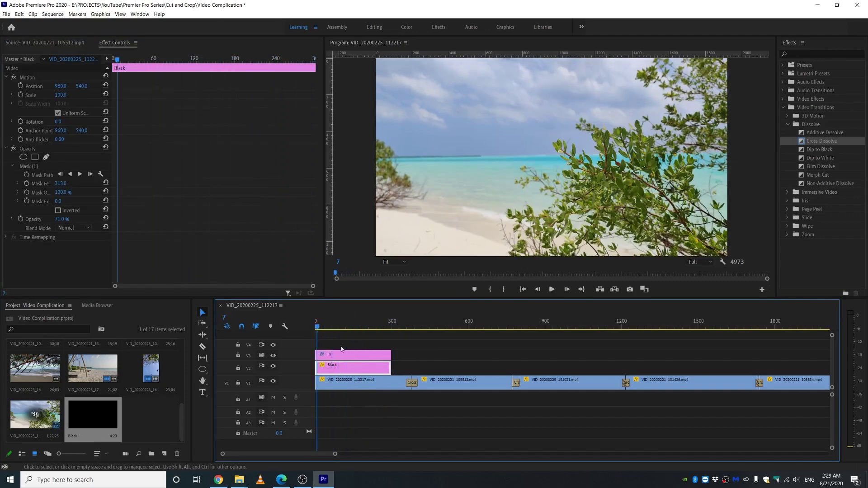
{"action": "key", "text": "space"}
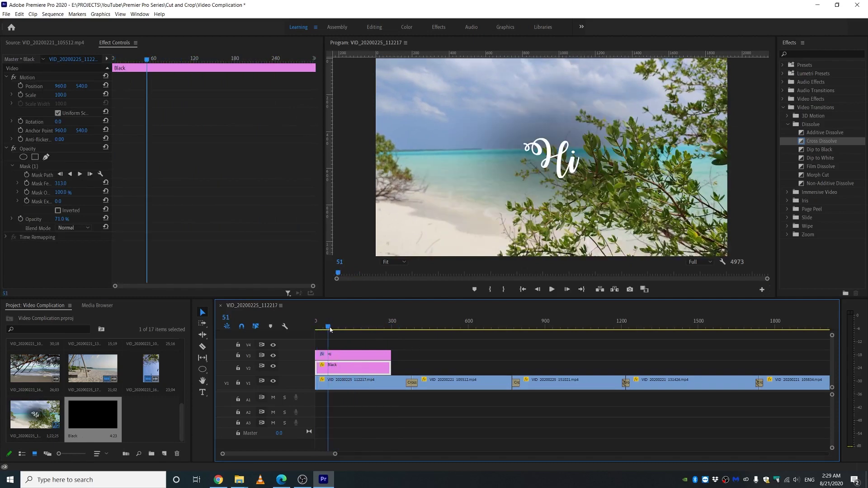
{"action": "key", "text": "space"}
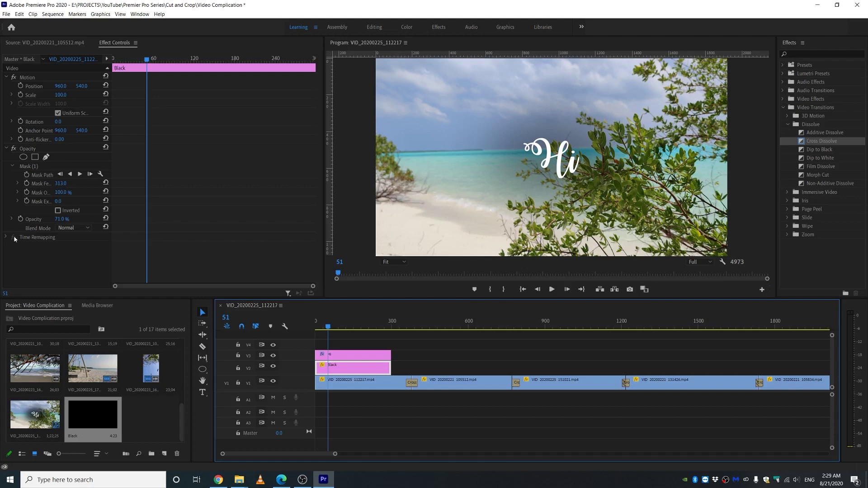
{"action": "left_click_drag", "start_coordinate": [58, 220], "coordinate": [36, 220]}
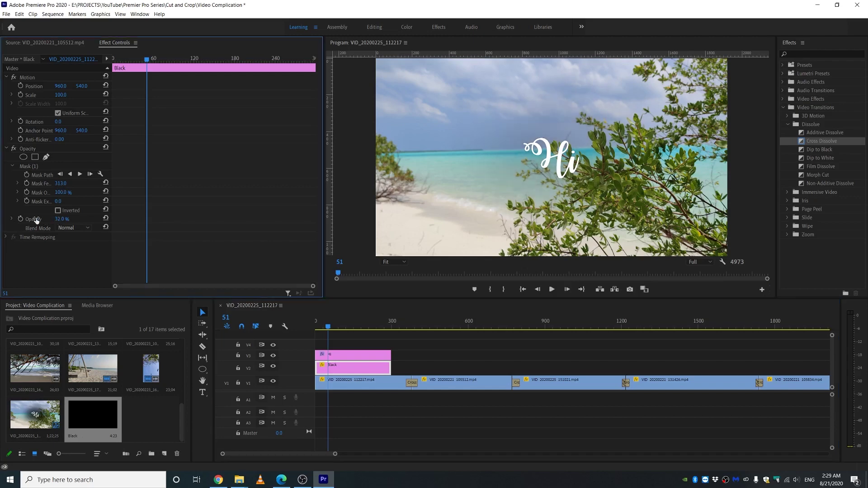
{"action": "left_click", "coordinate": [352, 356]}
{"action": "mouse_move", "coordinate": [328, 327]}
{"action": "left_mouse_down"}
{"action": "mouse_move", "coordinate": [336, 327]}
{"action": "mouse_move", "coordinate": [327, 330]}
{"action": "left_mouse_up"}
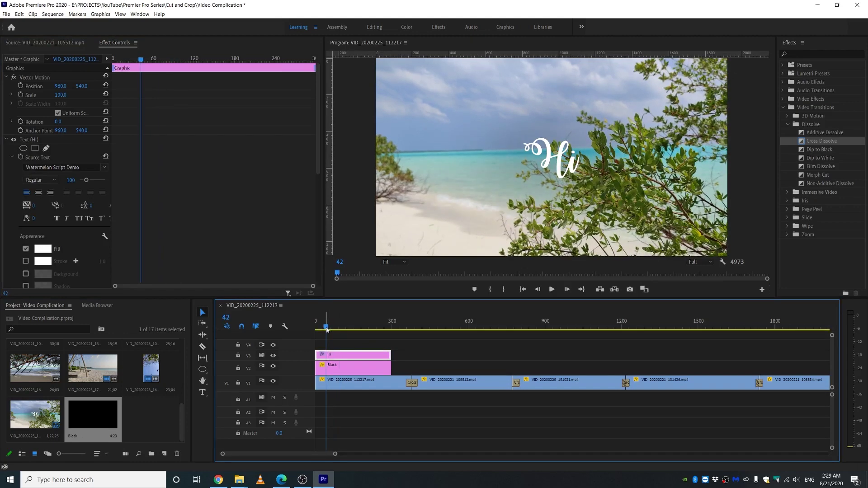
{"action": "left_click", "coordinate": [371, 367]}
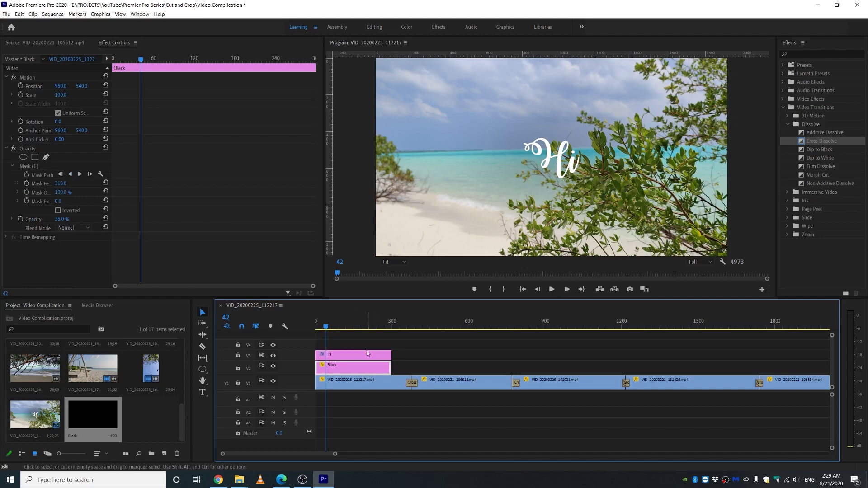
Copy the Hi title and its Black matte together to the end of the sequence, on the same tracks, ending flush with the last clip
{"action": "key", "text": "minus"}
{"action": "key", "text": "minus"}
{"action": "key", "text": "minus"}
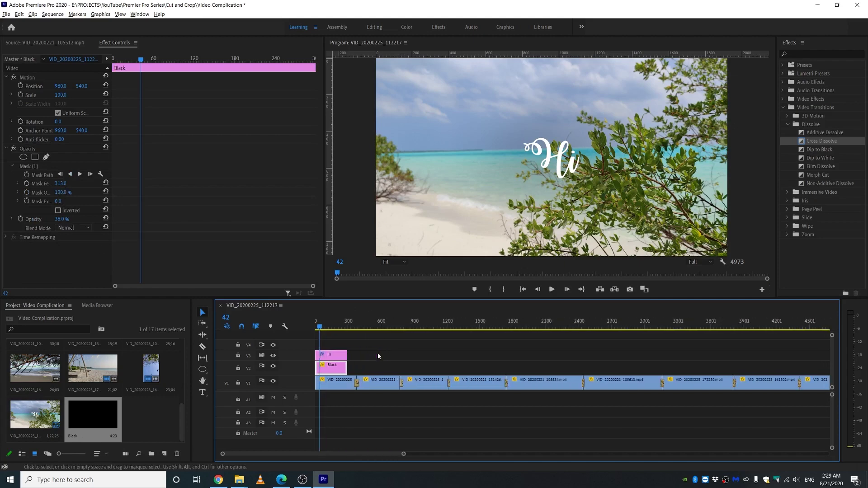
{"action": "left_click_drag", "start_coordinate": [706, 326], "coordinate": [338, 374]}
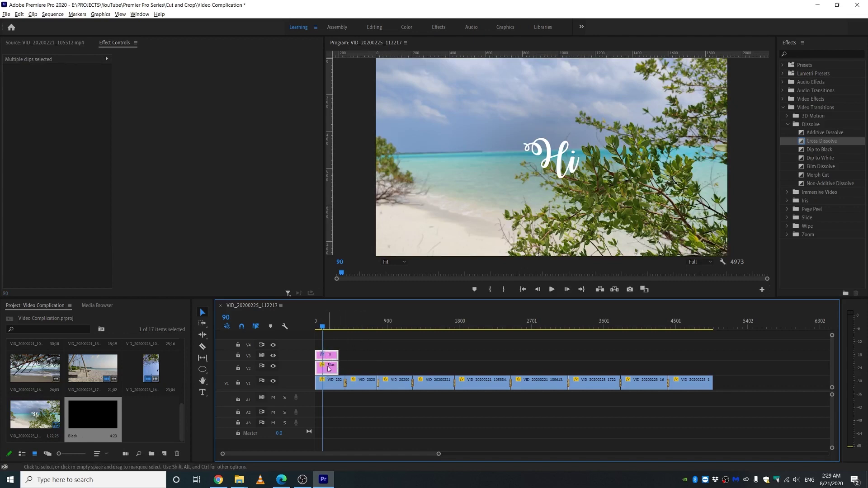
{"action": "left_click_drag", "start_coordinate": [329, 369], "coordinate": [704, 371]}
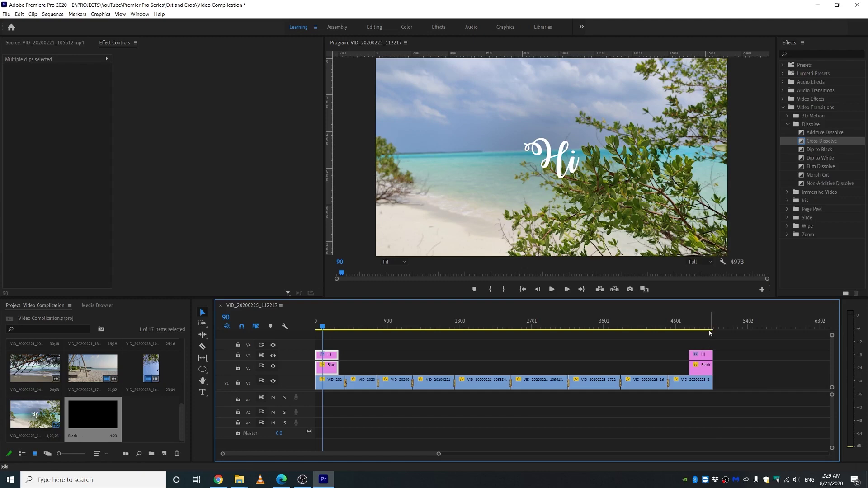
Change the text of the copied title over the sunset clip to "Bye" and shift it slightly to centre it in the frame
{"action": "scroll", "coordinate": [735, 352], "scroll_direction": "up", "scroll_amount": 1}
{"action": "scroll", "coordinate": [711, 359], "scroll_direction": "up", "scroll_amount": 4}
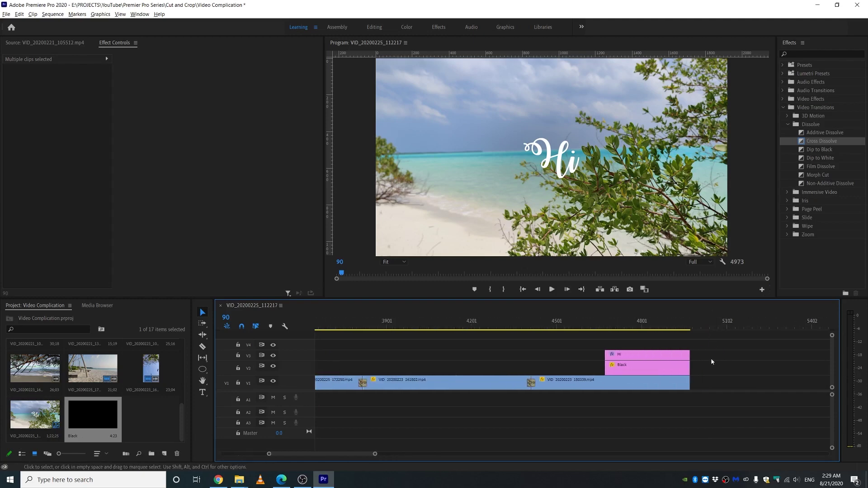
{"action": "scroll", "coordinate": [710, 358], "scroll_direction": "up", "scroll_amount": 3}
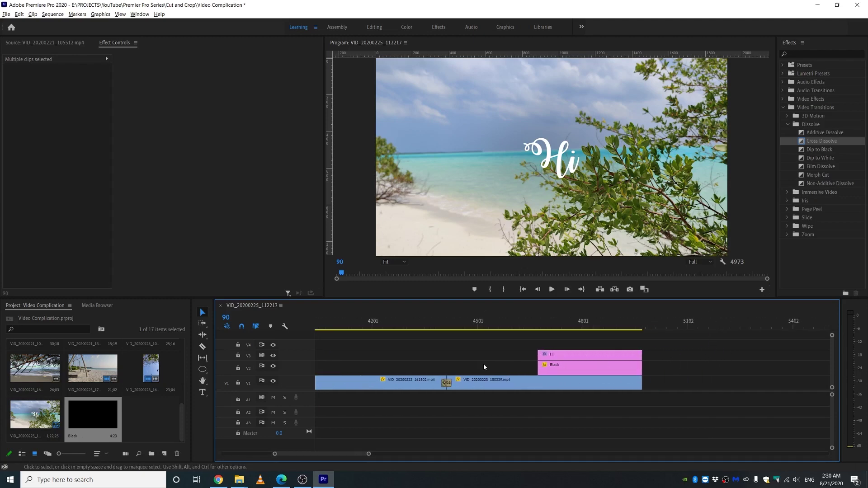
{"action": "left_click_drag", "start_coordinate": [531, 335], "coordinate": [581, 329]}
{"action": "left_click", "coordinate": [583, 357]}
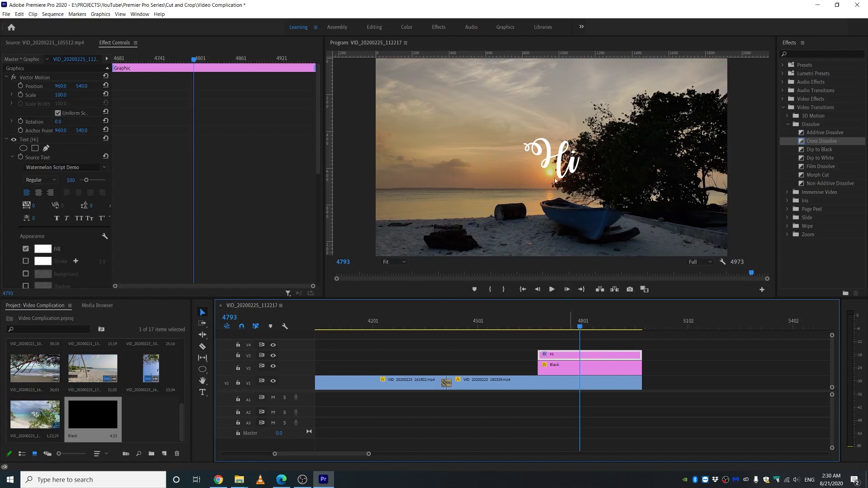
{"action": "left_click", "coordinate": [555, 162]}
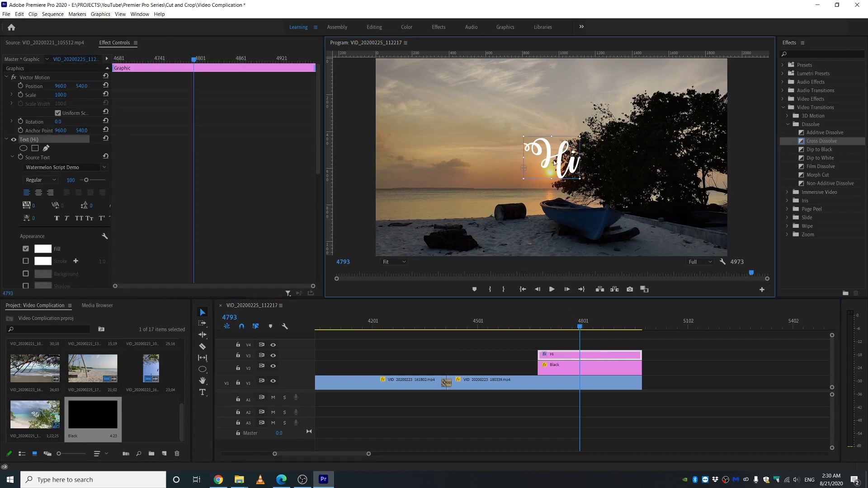
{"action": "key", "text": "t"}
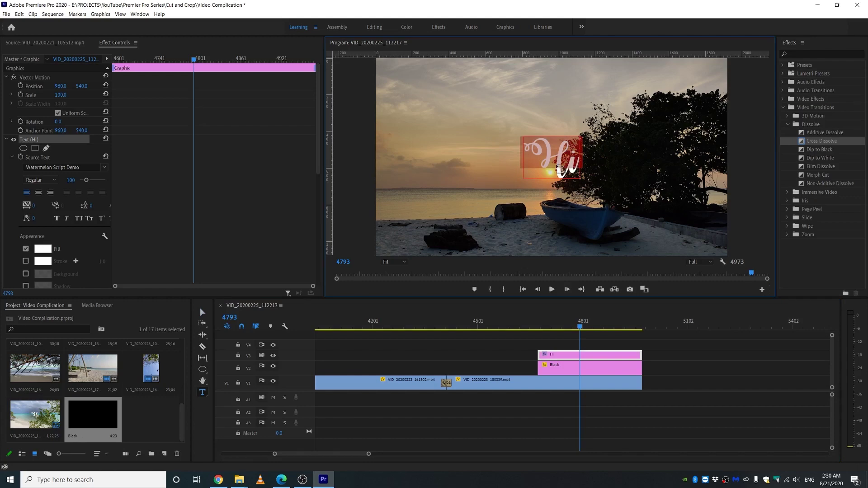
{"action": "type", "text": "Bye"}
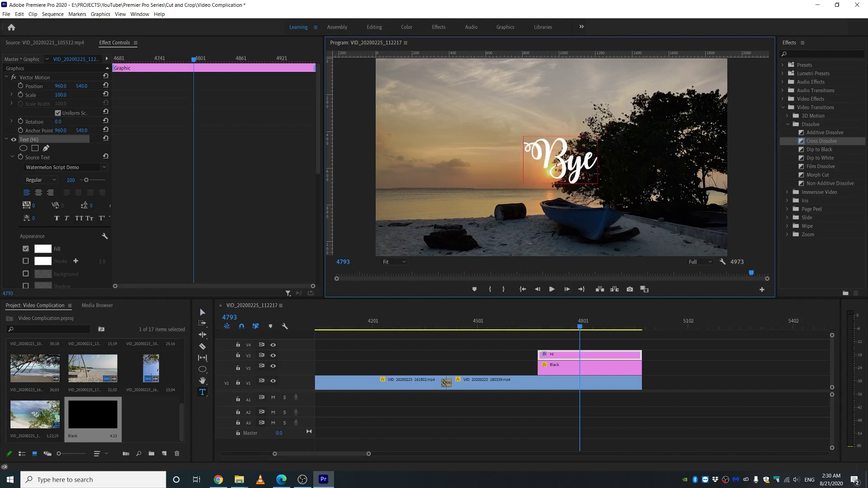
{"action": "left_click", "coordinate": [202, 313]}
{"action": "left_click", "coordinate": [536, 326]}
{"action": "scroll", "coordinate": [373, 353], "scroll_direction": "down", "scroll_amount": 5}
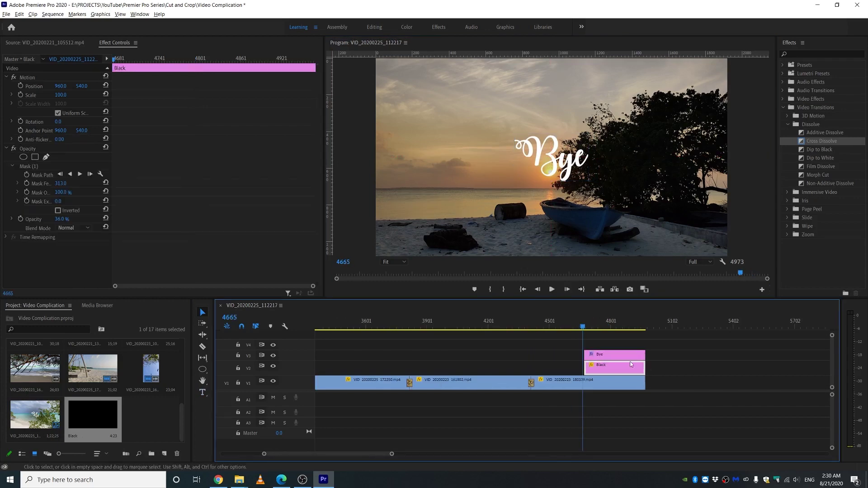
Apply a Cross Dissolve to the start of the Hi title, the Black matte and the first video clip, and scrub through the fade-in
{"action": "left_click", "coordinate": [320, 326]}
{"action": "left_click_drag", "start_coordinate": [320, 328], "coordinate": [259, 332]}
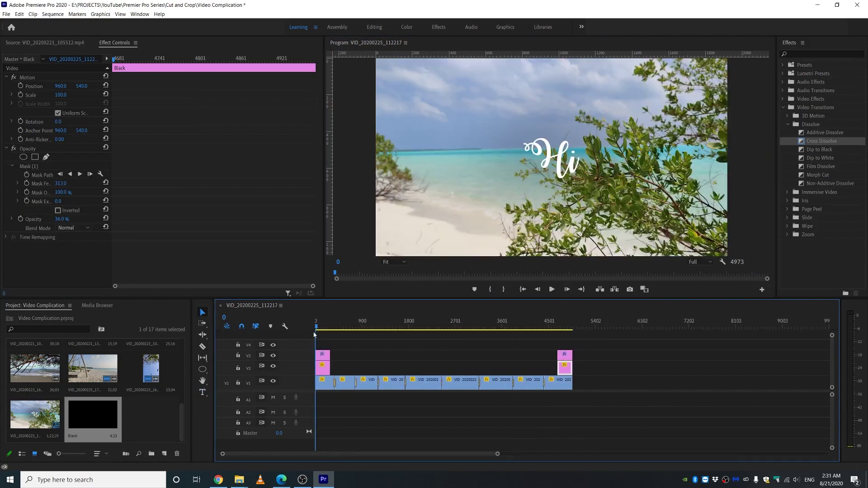
{"action": "left_click_drag", "start_coordinate": [495, 456], "coordinate": [400, 457]}
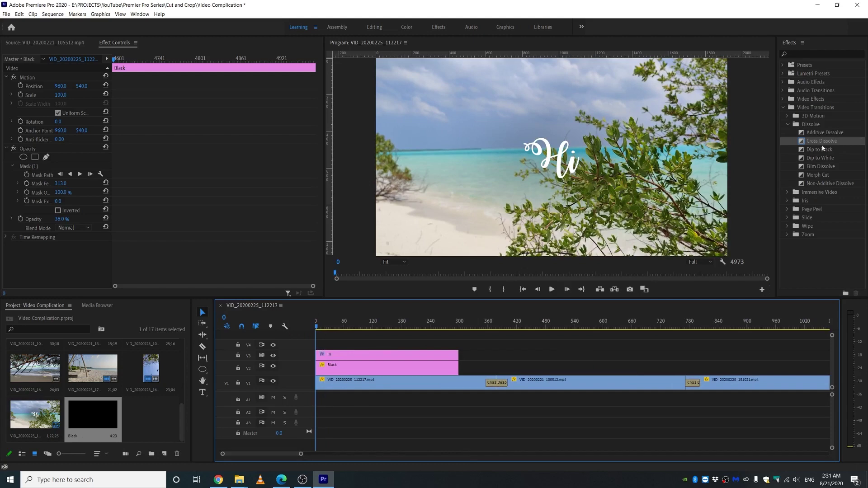
{"action": "left_click", "coordinate": [343, 355]}
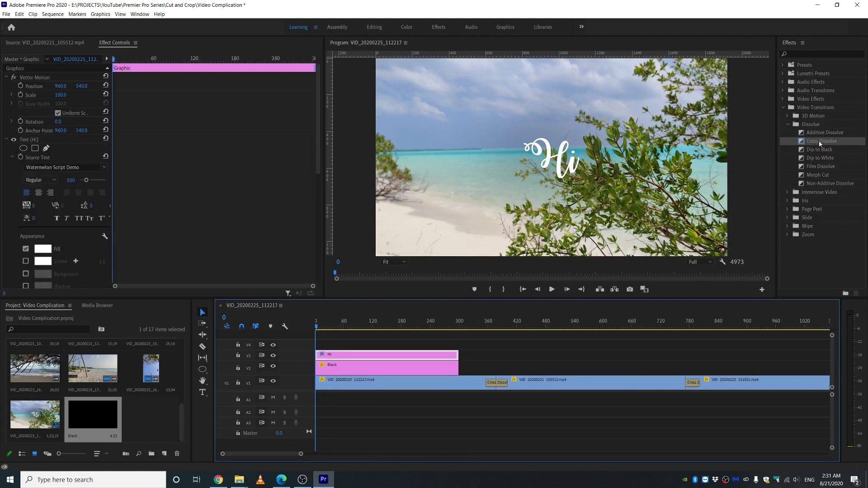
{"action": "left_click_drag", "start_coordinate": [820, 144], "coordinate": [322, 357]}
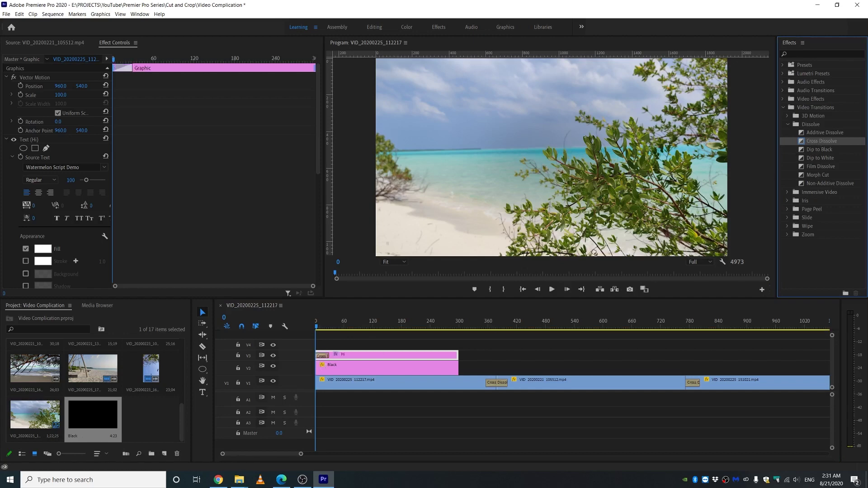
{"action": "left_click_drag", "start_coordinate": [595, 253], "coordinate": [322, 368]}
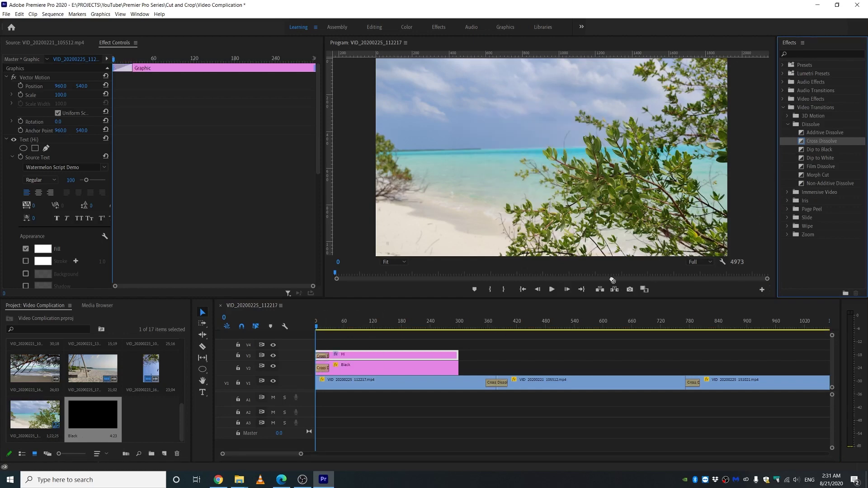
{"action": "left_click_drag", "start_coordinate": [612, 280], "coordinate": [323, 383]}
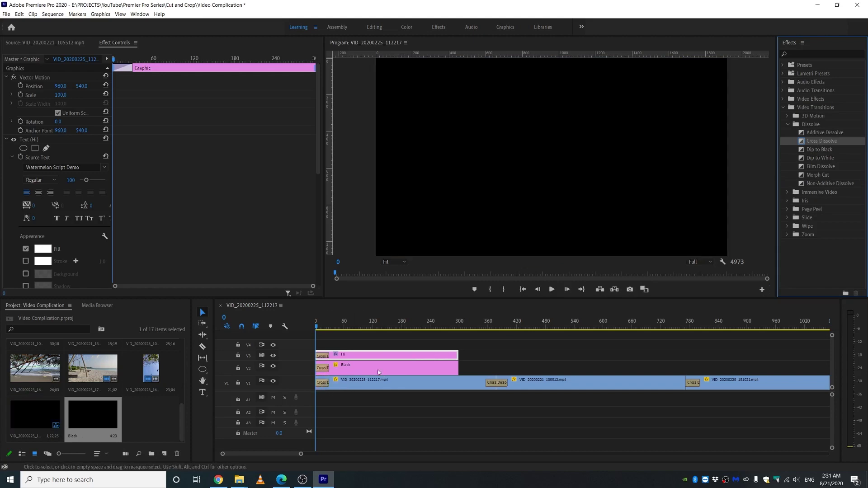
{"action": "mouse_move", "coordinate": [317, 330]}
{"action": "left_mouse_down"}
{"action": "mouse_move", "coordinate": [342, 333]}
{"action": "mouse_move", "coordinate": [328, 333]}
{"action": "left_mouse_up"}
Trim the start of the Hi title and Black matte together so both begin at about frame 60
{"action": "left_click", "coordinate": [405, 346]}
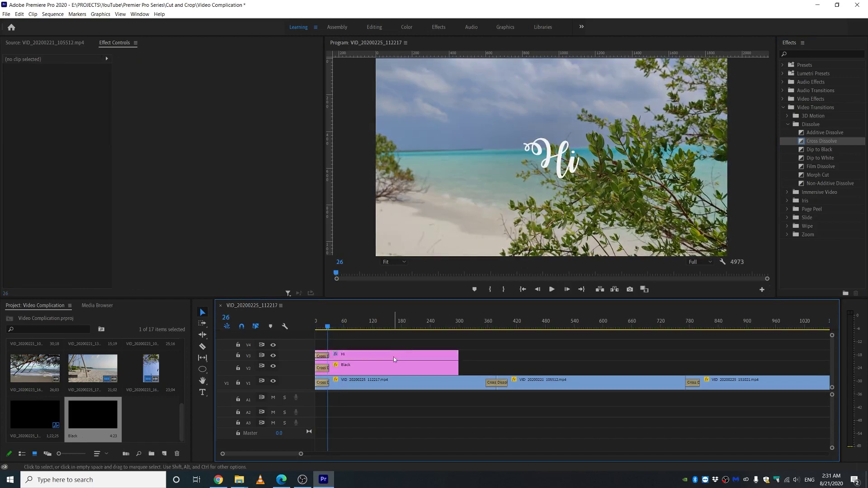
{"action": "left_click", "coordinate": [394, 356]}
{"action": "left_click", "coordinate": [381, 367], "text": "shift"}
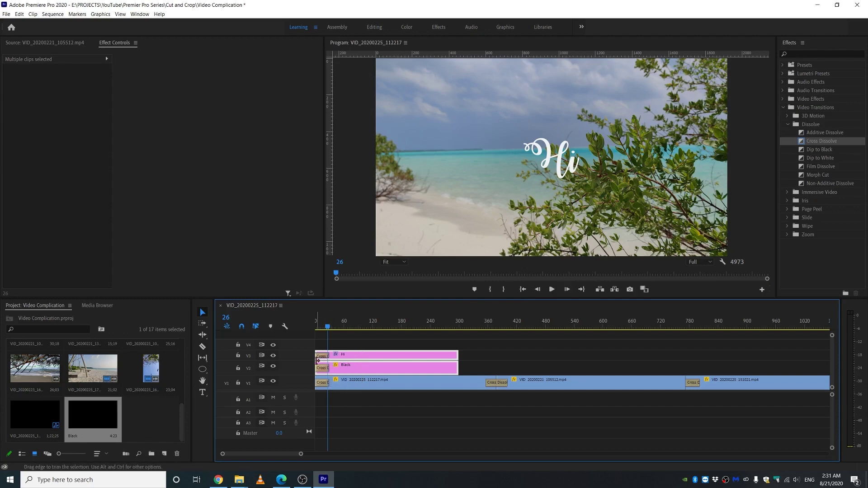
{"action": "left_click_drag", "start_coordinate": [316, 362], "coordinate": [344, 360]}
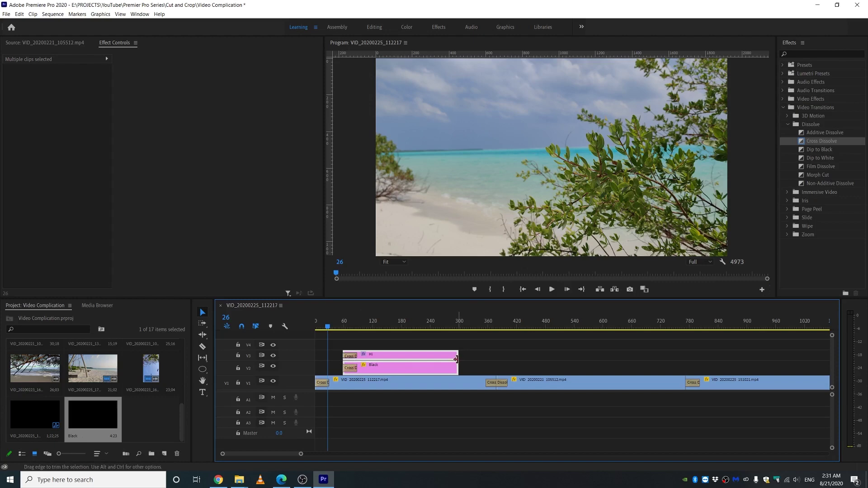
Trim the end of the Hi title and its Black matte together to about frame 225, and apply a Cross Dissolve to both ends
{"action": "left_click_drag", "start_coordinate": [457, 360], "coordinate": [423, 359]}
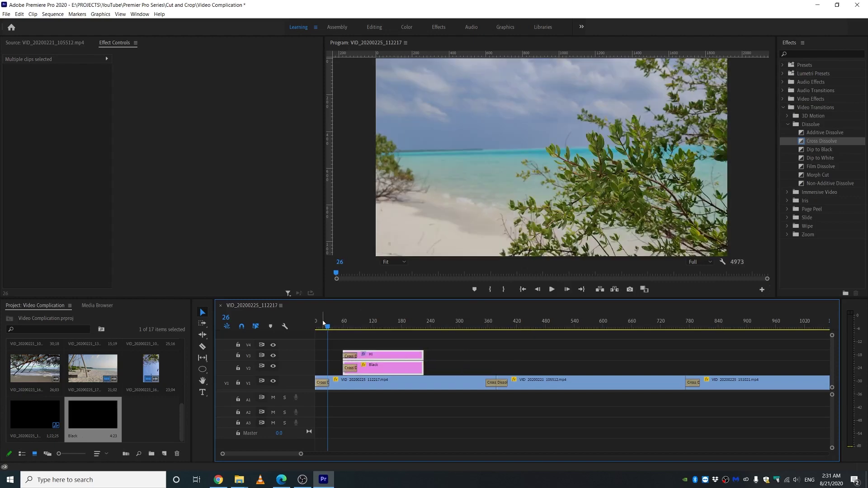
{"action": "left_click_drag", "start_coordinate": [323, 323], "coordinate": [338, 339]}
{"action": "key", "text": "minus"}
{"action": "key", "text": "minus"}
{"action": "key", "text": "minus"}
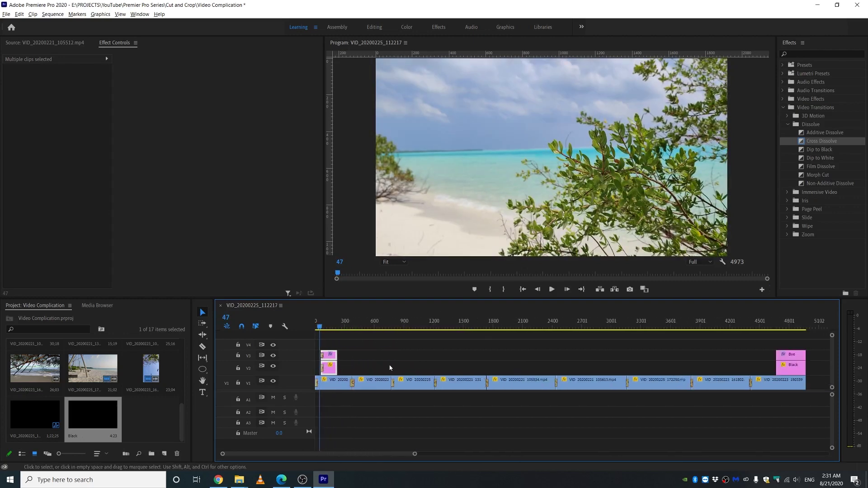
{"action": "key", "text": "minus"}
{"action": "scroll", "coordinate": [609, 356], "scroll_direction": "up", "scroll_amount": 6}
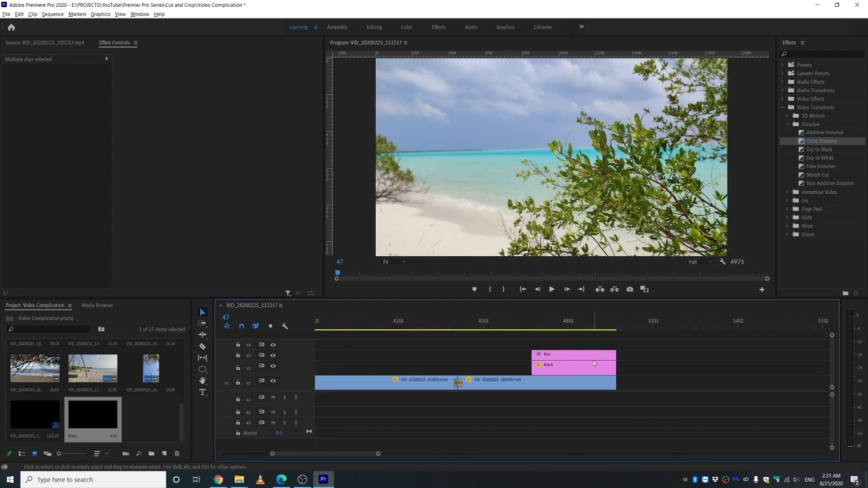
{"action": "scroll", "coordinate": [593, 361], "scroll_direction": "down", "scroll_amount": 8}
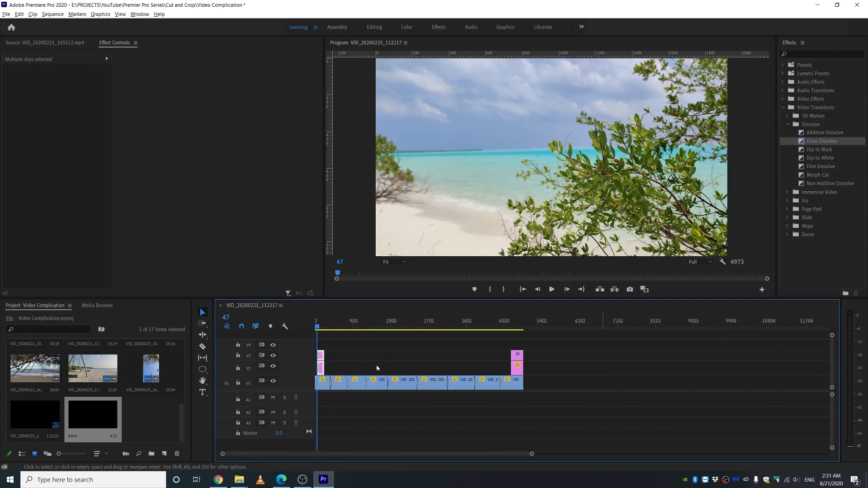
{"action": "scroll", "coordinate": [376, 365], "scroll_direction": "up", "scroll_amount": 7}
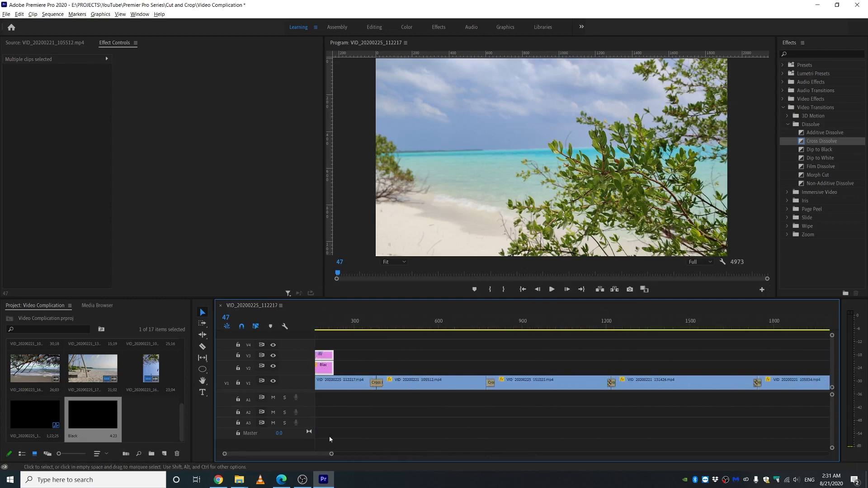
{"action": "scroll", "coordinate": [322, 455], "scroll_direction": "up", "scroll_amount": 1}
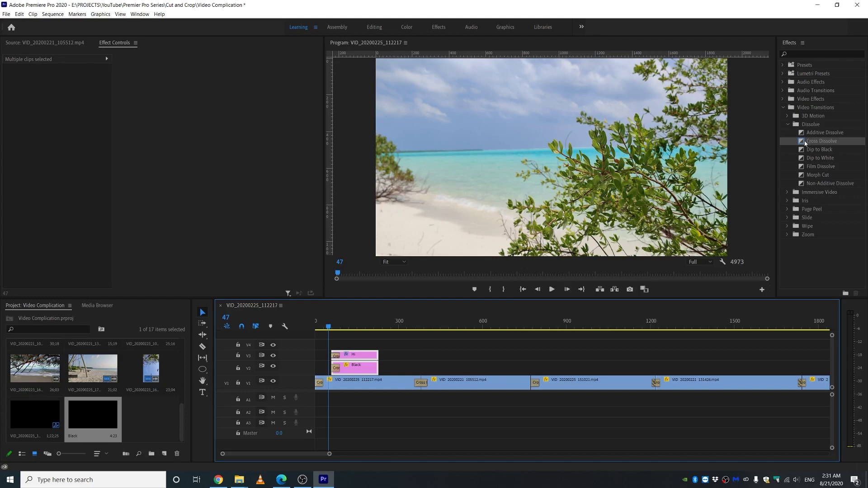
{"action": "left_click", "coordinate": [818, 143]}
{"action": "key", "text": "ctrl+d"}
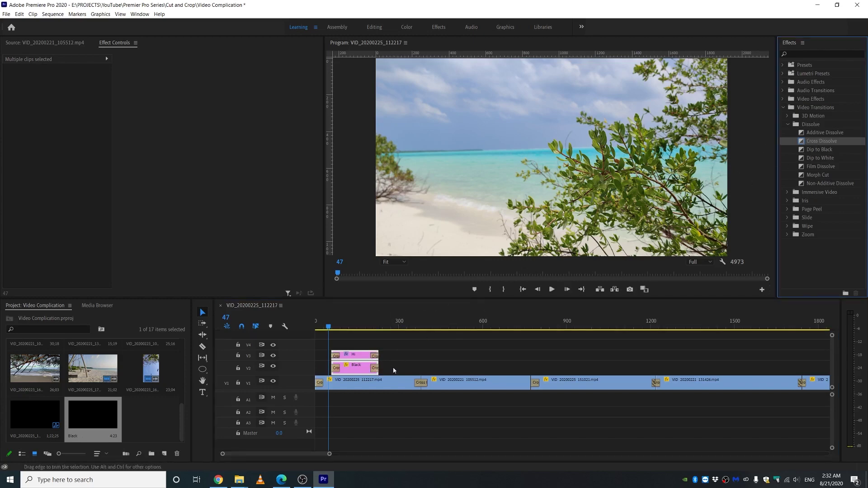
Trim the end of the Bye title and its Black matte together to about frame 4850
{"action": "scroll", "coordinate": [347, 373], "scroll_direction": "down", "scroll_amount": 1}
{"action": "scroll", "coordinate": [347, 374], "scroll_direction": "down", "scroll_amount": 1}
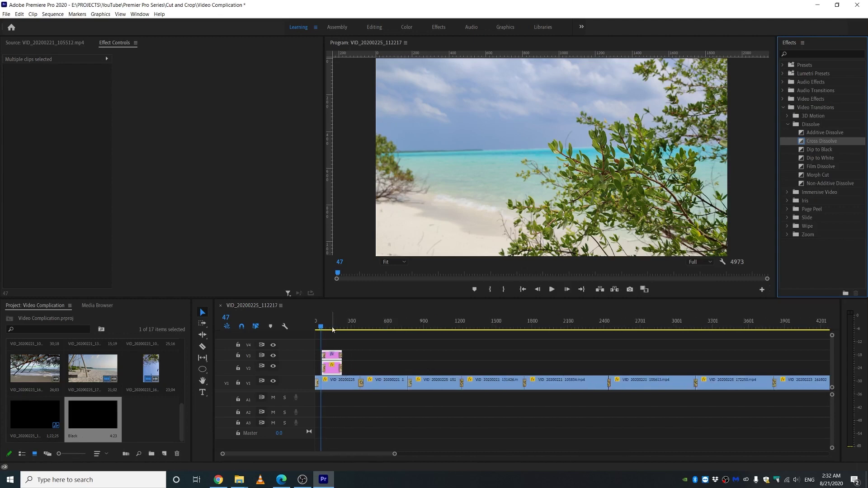
{"action": "left_click_drag", "start_coordinate": [332, 331], "coordinate": [367, 331]}
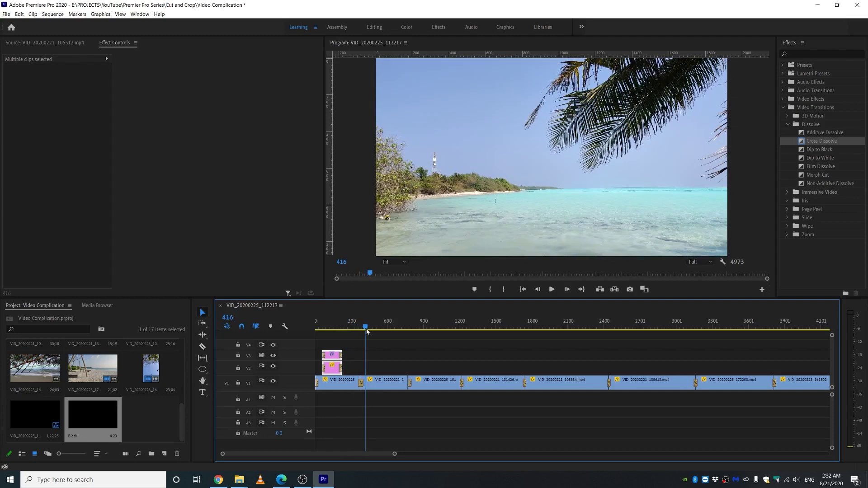
{"action": "scroll", "coordinate": [390, 366], "scroll_direction": "down", "scroll_amount": 2}
{"action": "scroll", "coordinate": [501, 357], "scroll_direction": "up", "scroll_amount": 5}
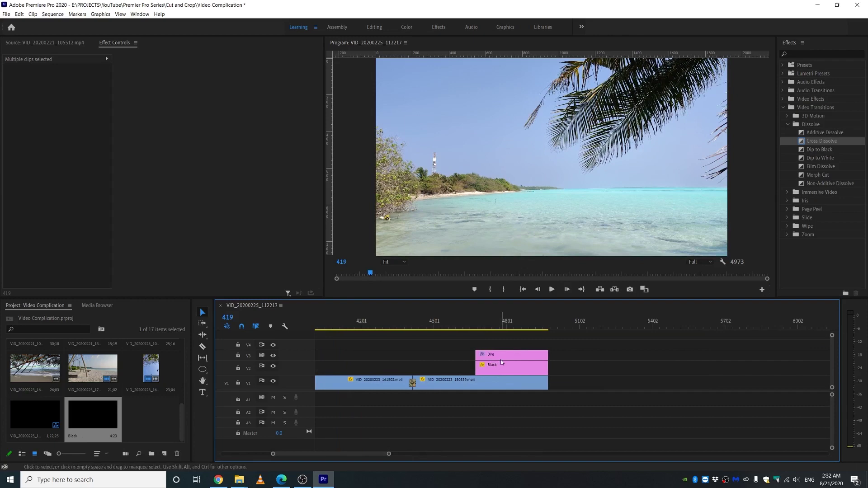
{"action": "left_click", "coordinate": [502, 359]}
{"action": "left_click", "coordinate": [501, 370], "text": "shift"}
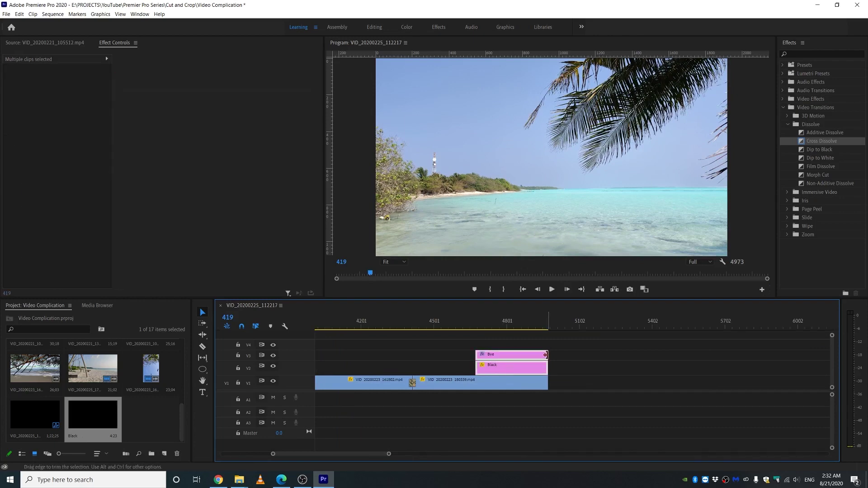
{"action": "left_click_drag", "start_coordinate": [547, 355], "coordinate": [520, 356]}
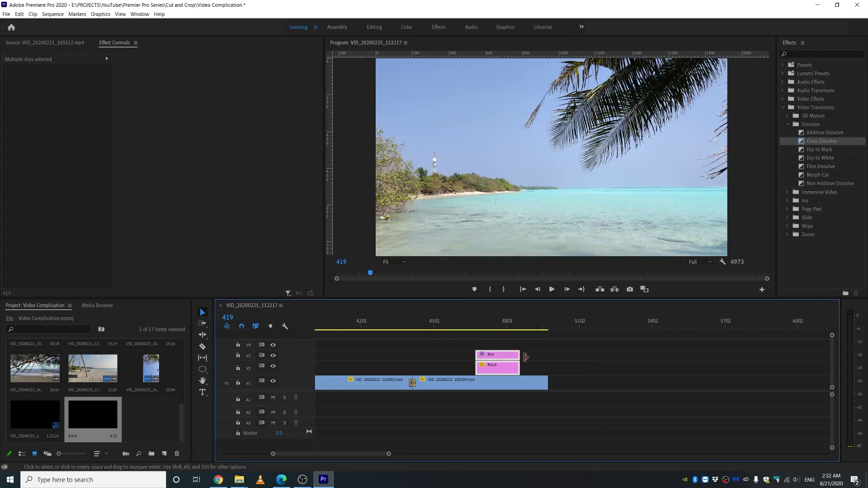
{"action": "scroll", "coordinate": [642, 345], "scroll_direction": "down", "scroll_amount": 5}
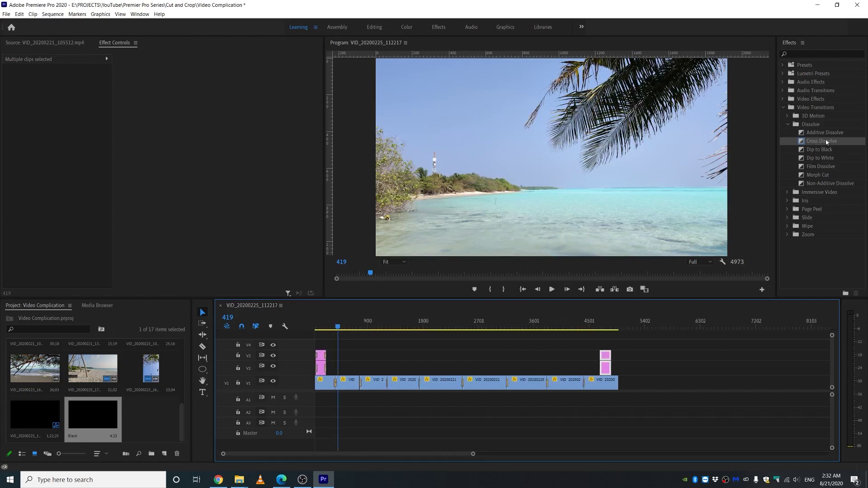
Replace the Bye title and its matte with a copy of the Hi title, Black matte and their dissolves, starting at about frame 4685
{"action": "key", "text": "Delete"}
{"action": "left_click", "coordinate": [321, 369]}
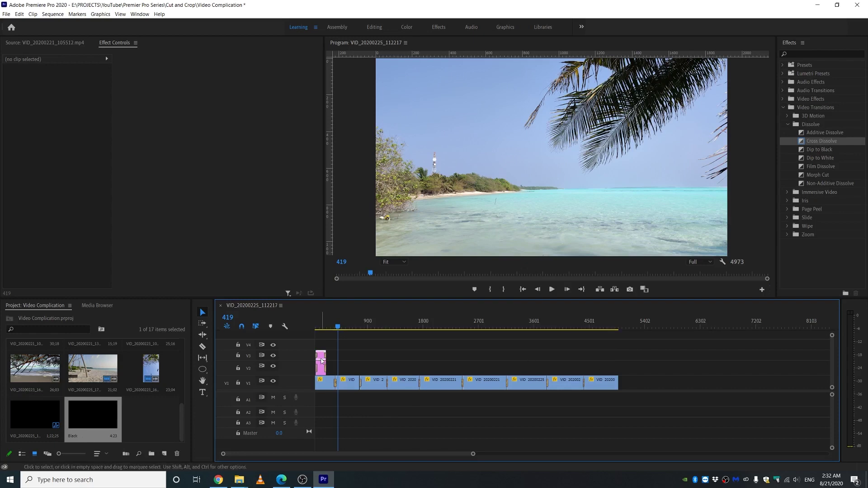
{"action": "left_click", "coordinate": [322, 360], "text": "shift"}
{"action": "left_click_drag", "start_coordinate": [321, 360], "coordinate": [611, 361]}
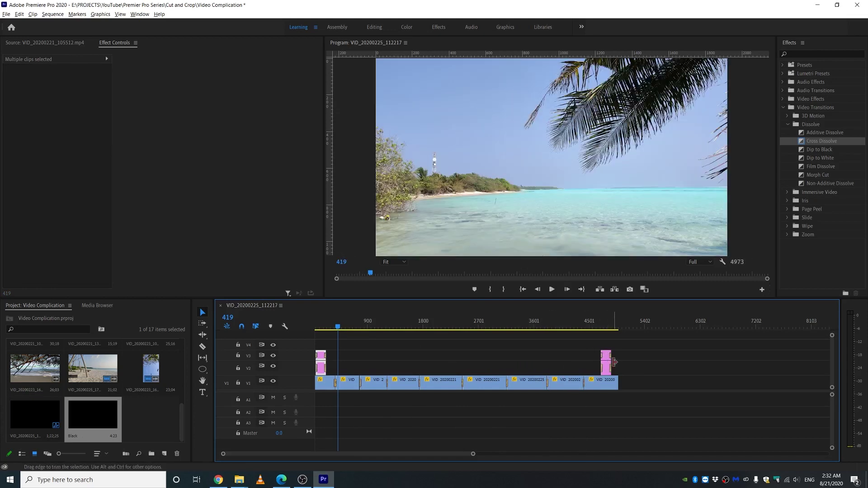
{"action": "scroll", "coordinate": [614, 361], "scroll_direction": "up", "scroll_amount": 6}
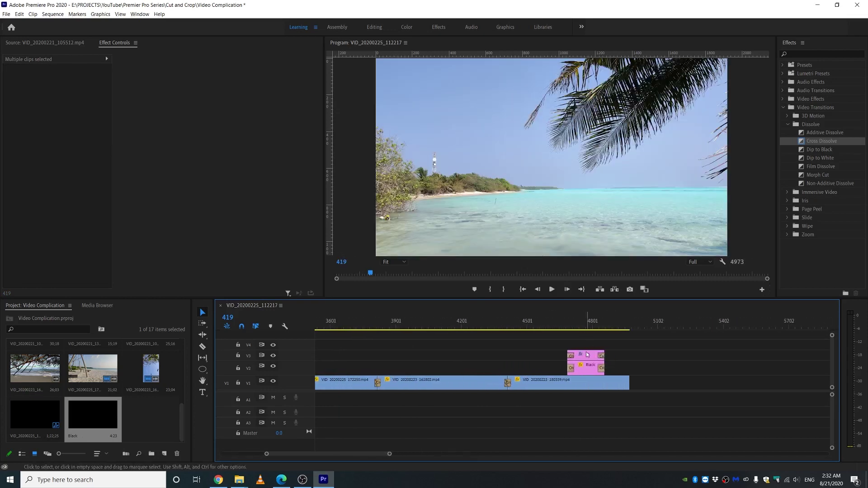
Change the copied title's text to "Bye", shift it slightly to centre it in the frame, and play through its fades
{"action": "left_click", "coordinate": [589, 330]}
{"action": "left_click", "coordinate": [588, 356]}
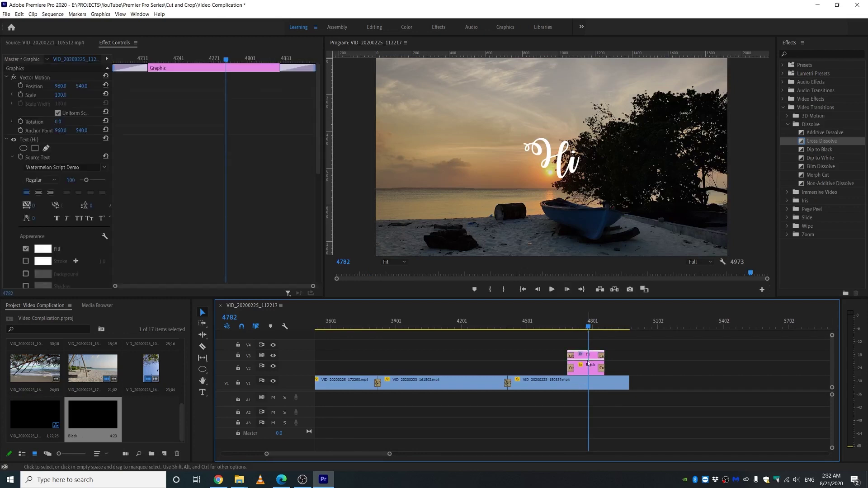
{"action": "double_click", "coordinate": [559, 172]}
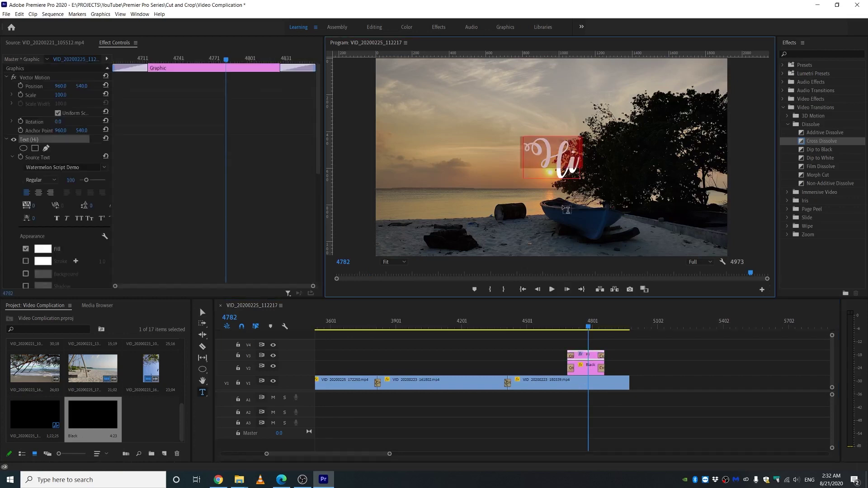
{"action": "type", "text": "Bye"}
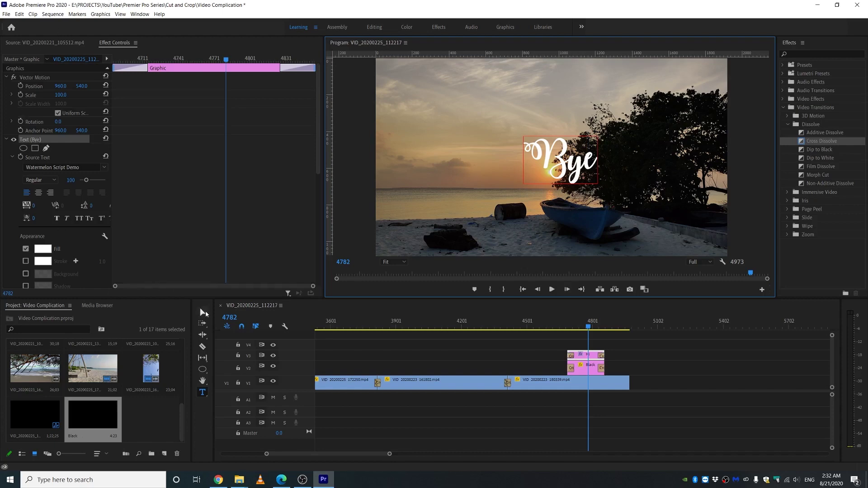
{"action": "left_click", "coordinate": [203, 312]}
{"action": "left_click_drag", "start_coordinate": [560, 174], "coordinate": [554, 175]}
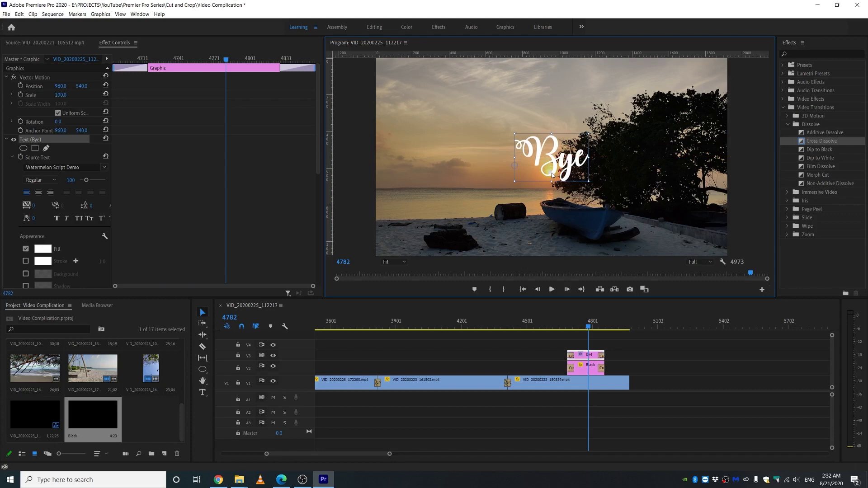
{"action": "left_click", "coordinate": [552, 328]}
{"action": "key", "text": "space"}
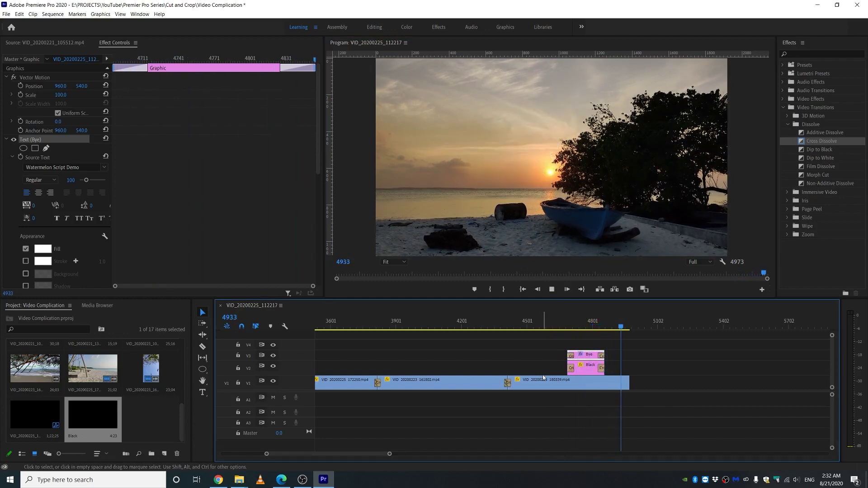
{"action": "left_click", "coordinate": [607, 326]}
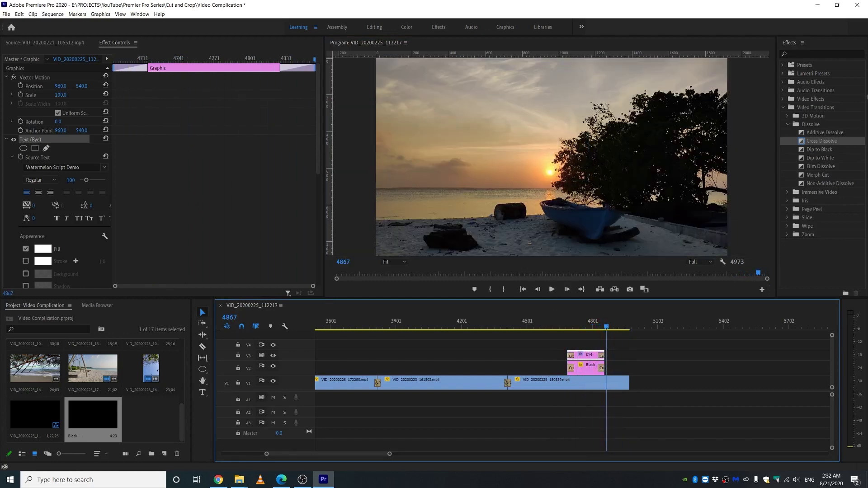
Apply a Cross Dissolve to the end of the last sunset clip and check the fade-out
{"action": "left_click", "coordinate": [826, 140]}
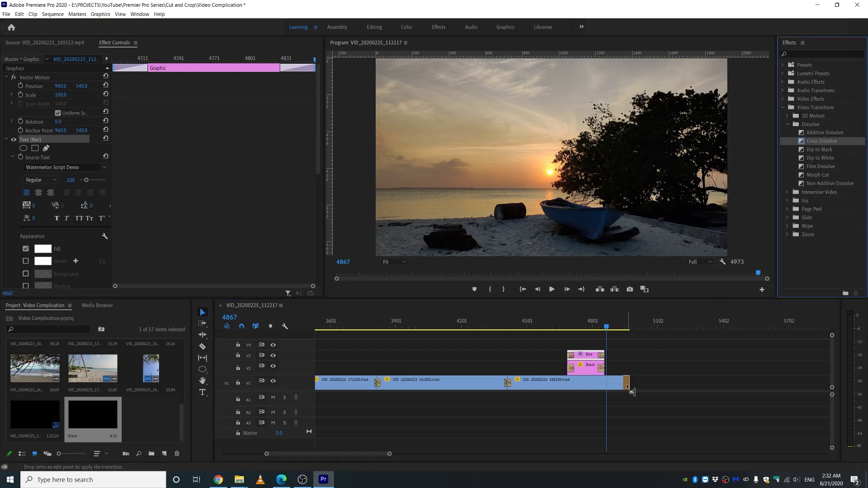
{"action": "left_click_drag", "start_coordinate": [627, 386], "coordinate": [627, 386]}
{"action": "left_click", "coordinate": [627, 330]}
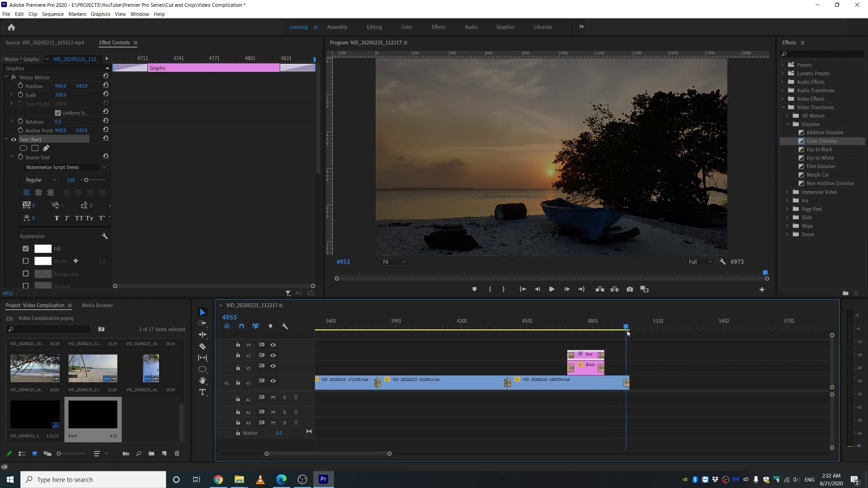
{"action": "left_click", "coordinate": [621, 332]}
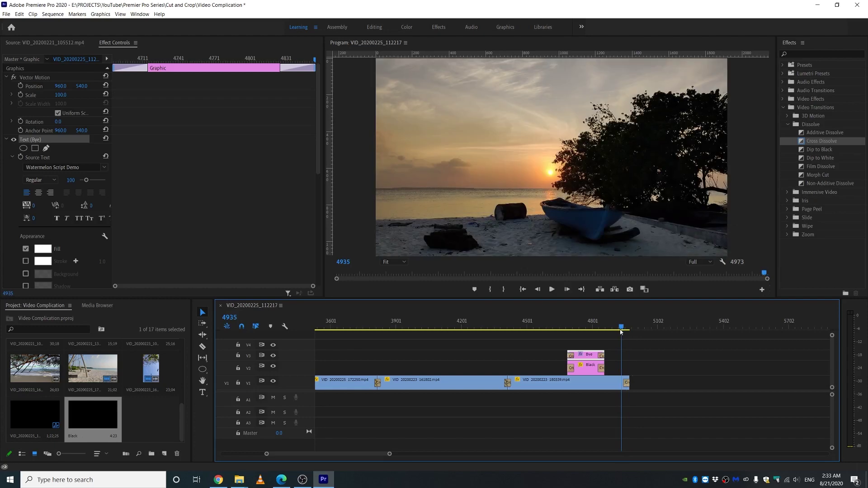
Mark the Out point at the end of the last clip, frame 4973, and return the playhead to the sequence start
{"action": "key", "text": "Down"}
{"action": "mouse_move", "coordinate": [627, 334]}
{"action": "left_mouse_down"}
{"action": "mouse_move", "coordinate": [517, 337]}
{"action": "mouse_move", "coordinate": [629, 335]}
{"action": "left_mouse_up"}
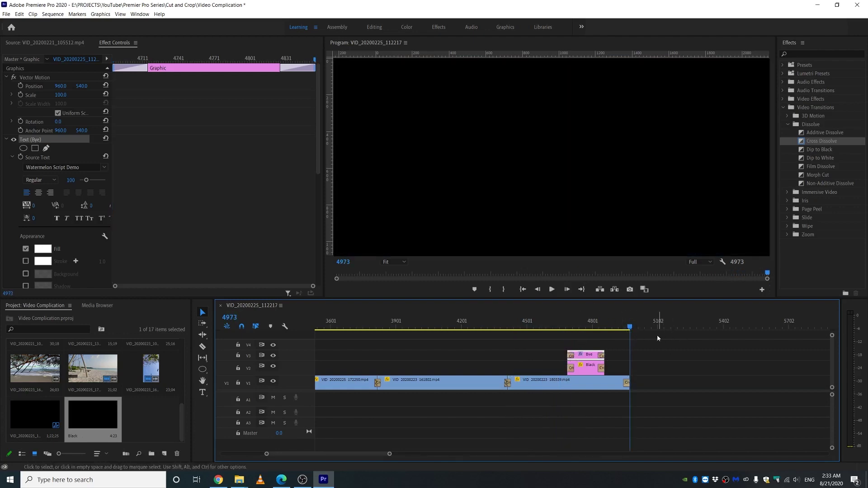
{"action": "left_click", "coordinate": [503, 289]}
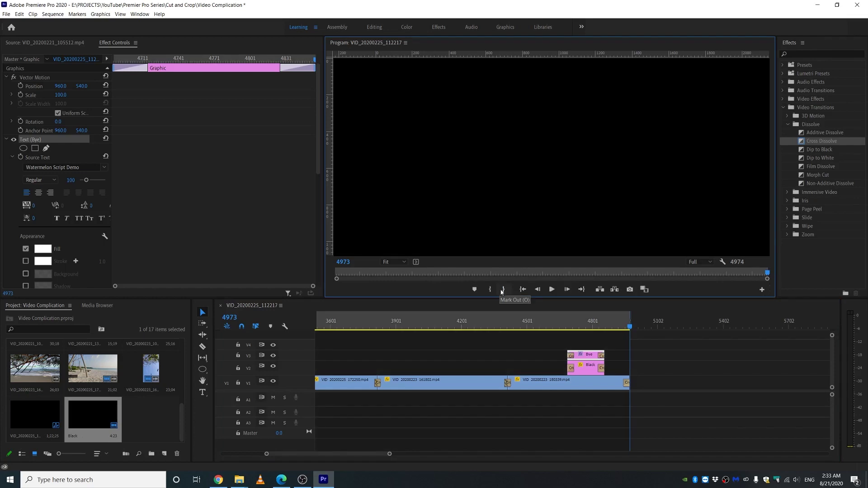
{"action": "scroll", "coordinate": [684, 343], "scroll_direction": "down", "scroll_amount": 4, "text": "alt"}
{"action": "scroll", "coordinate": [684, 342], "scroll_direction": "down", "scroll_amount": 2}
{"action": "left_click", "coordinate": [316, 323]}
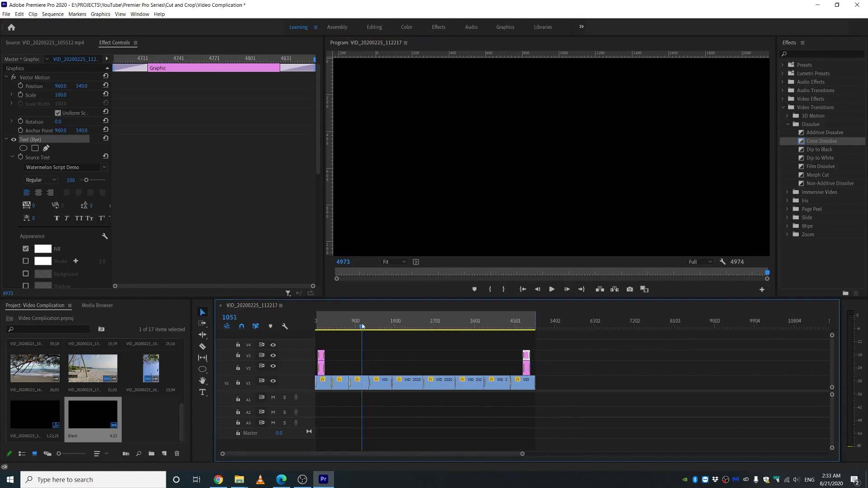
{"action": "mouse_move", "coordinate": [319, 331]}
{"action": "left_mouse_down"}
{"action": "mouse_move", "coordinate": [340, 332]}
{"action": "mouse_move", "coordinate": [305, 335]}
{"action": "mouse_move", "coordinate": [427, 334]}
{"action": "mouse_move", "coordinate": [314, 334]}
{"action": "left_mouse_up"}
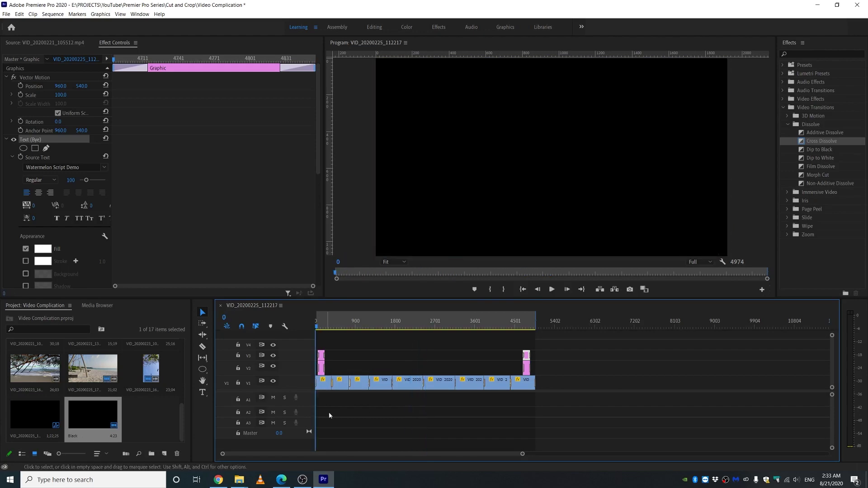
Add the sunset clip VID_20200223_180339.mp4 to track V1 past the sequence end, starting at about frame 5800
{"action": "scroll", "coordinate": [157, 416], "scroll_direction": "up", "scroll_amount": 5}
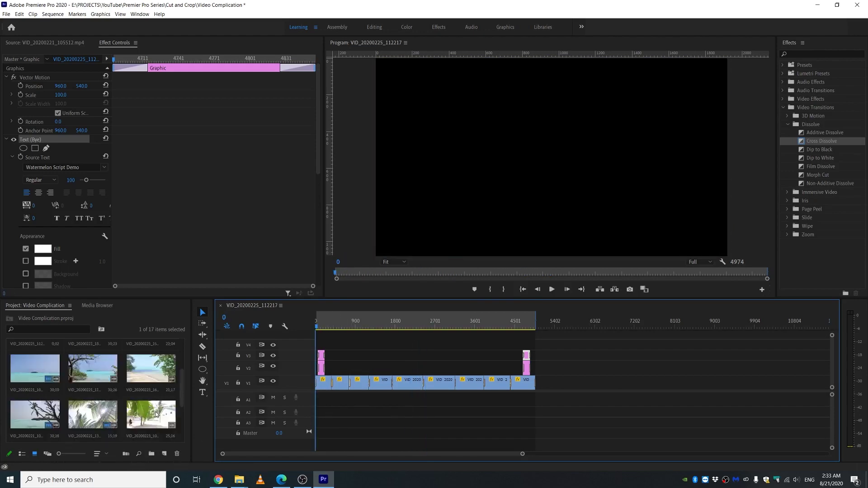
{"action": "scroll", "coordinate": [157, 416], "scroll_direction": "down", "scroll_amount": 3}
{"action": "scroll", "coordinate": [91, 398], "scroll_direction": "up", "scroll_amount": 3}
{"action": "left_click", "coordinate": [40, 394]}
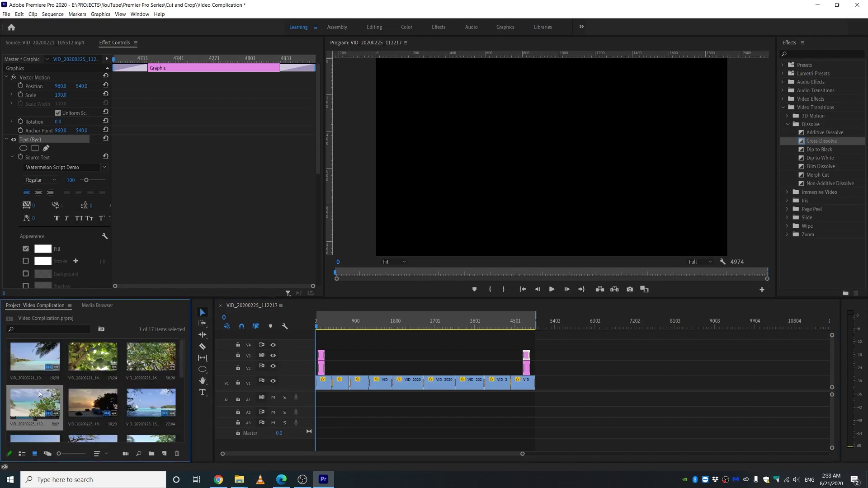
{"action": "left_click", "coordinate": [97, 410]}
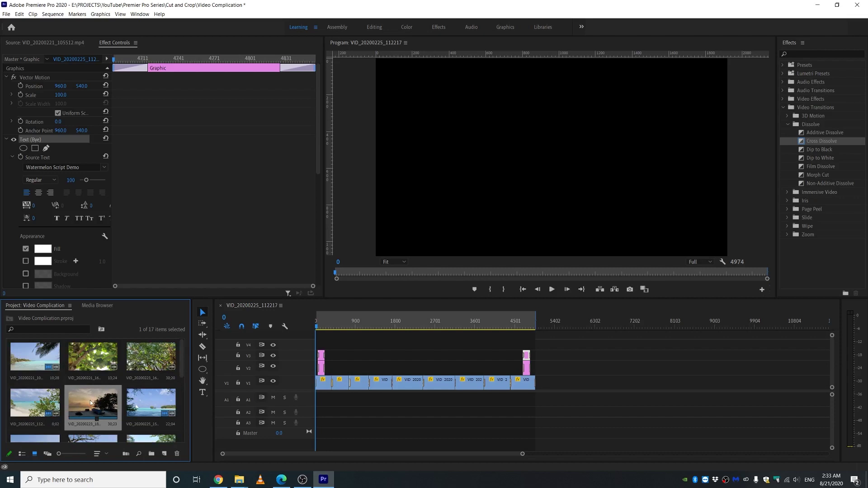
{"action": "left_click_drag", "start_coordinate": [91, 403], "coordinate": [576, 393]}
{"action": "left_click", "coordinate": [603, 384]}
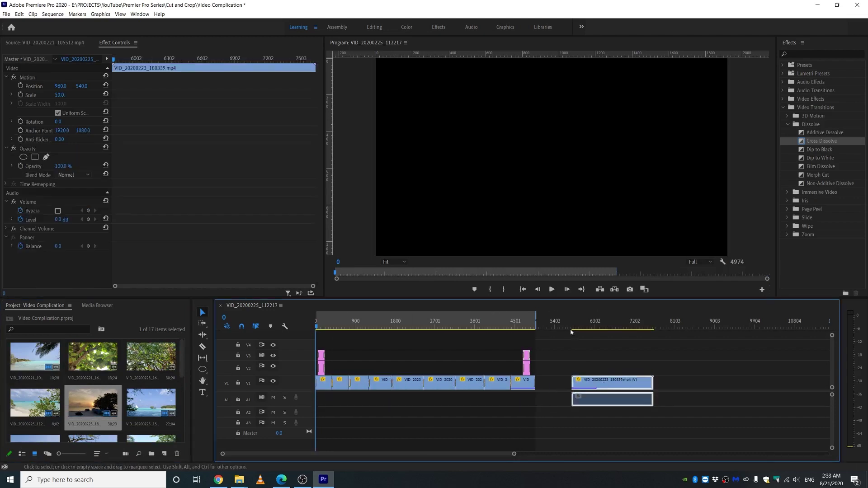
Unlink the extra sunset clip past the sequence end and delete its video part, keeping the audio
{"action": "left_click_drag", "start_coordinate": [571, 333], "coordinate": [594, 330]}
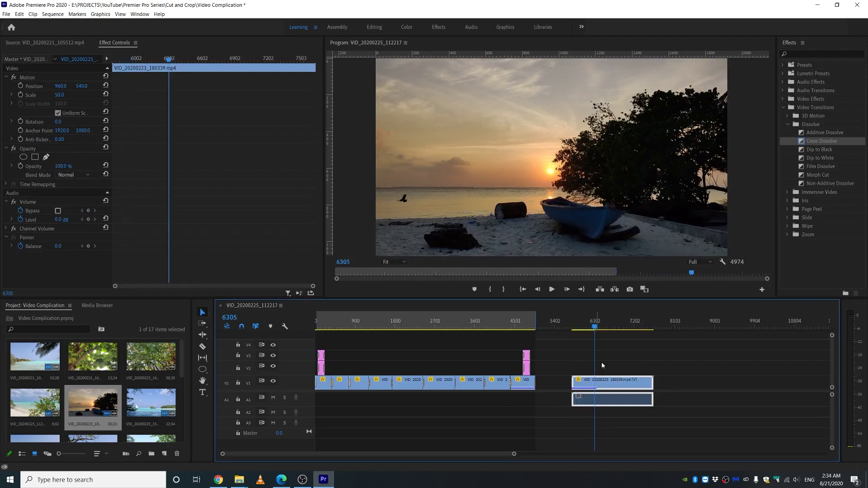
{"action": "right_click", "coordinate": [615, 383]}
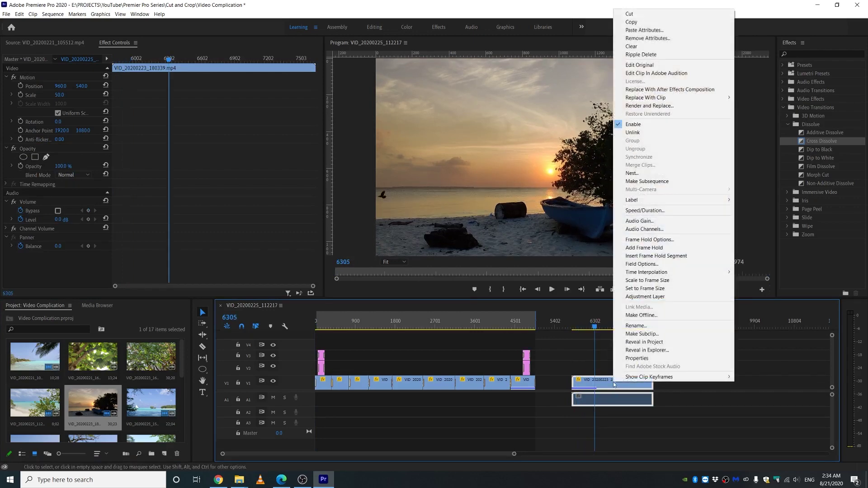
{"action": "left_click", "coordinate": [633, 133]}
{"action": "left_click", "coordinate": [618, 383]}
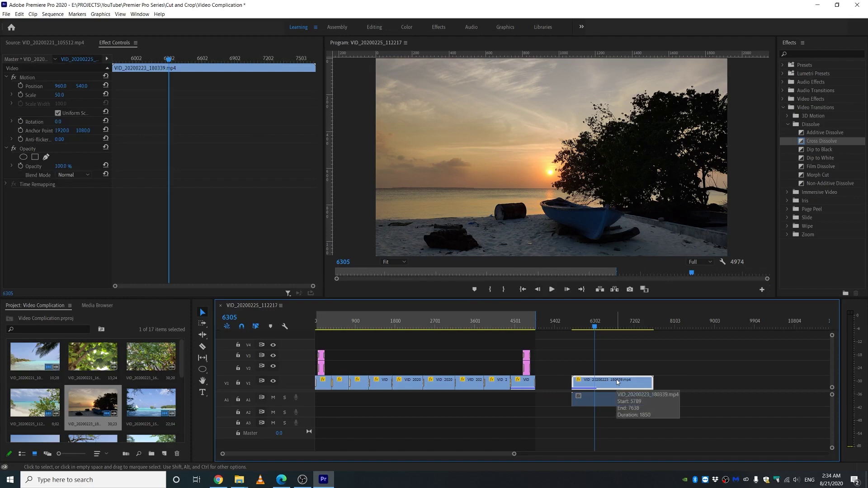
{"action": "key", "text": "Delete"}
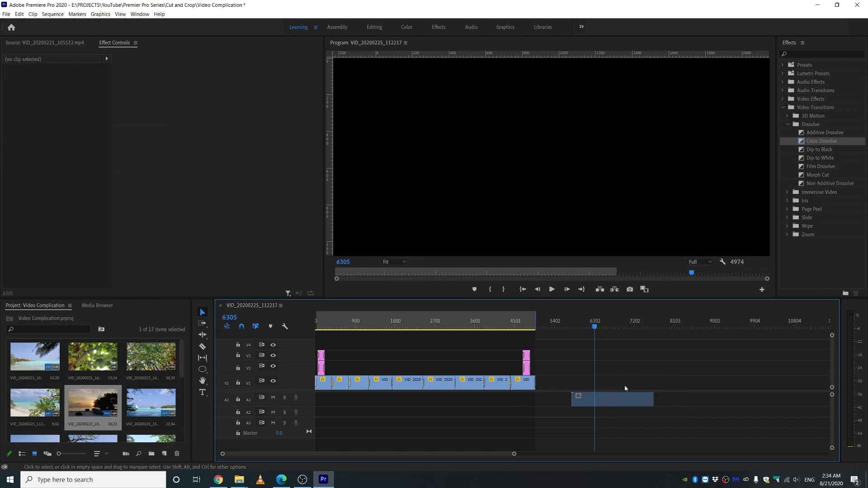
Move the remaining sunset audio clip to the start of the sequence on track A1
{"action": "left_click", "coordinate": [598, 404]}
{"action": "left_click_drag", "start_coordinate": [620, 403], "coordinate": [360, 404]}
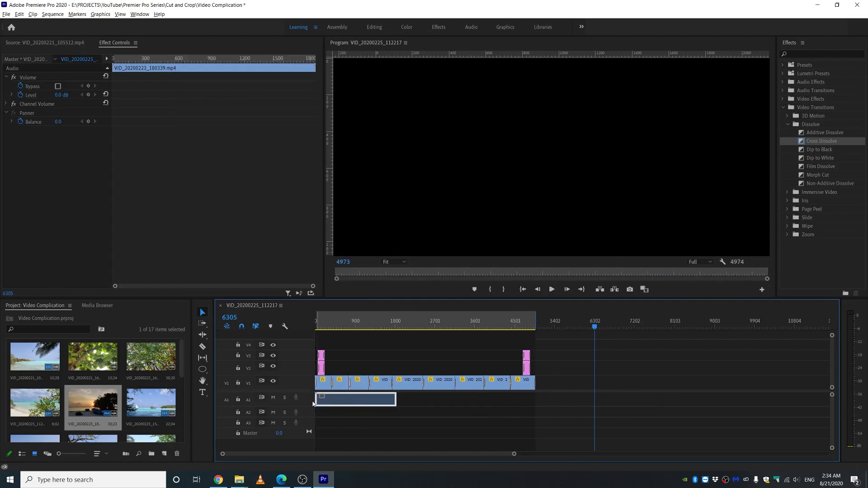
{"action": "key", "text": "equal"}
{"action": "key", "text": "equal"}
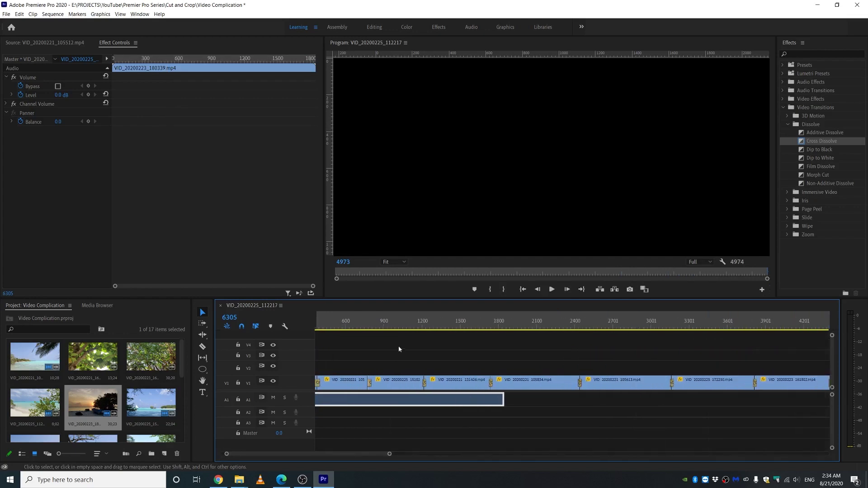
{"action": "key", "text": "minus"}
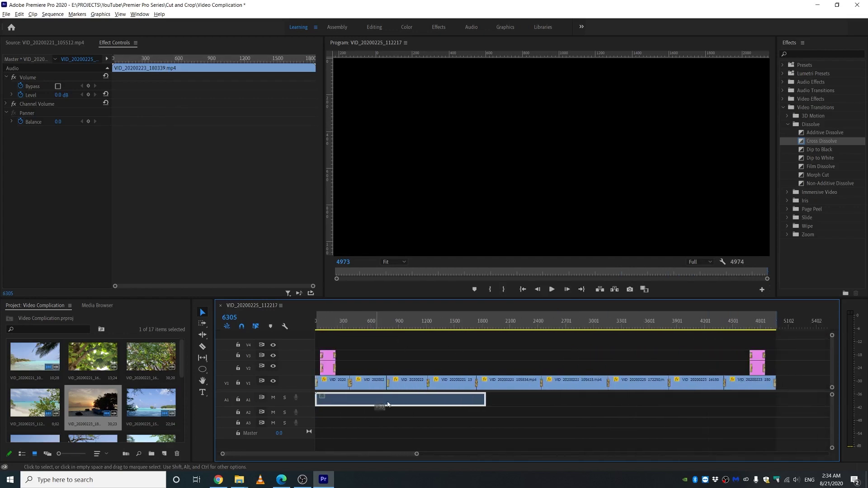
Duplicate the audio clip twice along track A1 so the last copy ends with the video, and check the alignment there
{"action": "left_click_drag", "start_coordinate": [388, 405], "coordinate": [546, 404]}
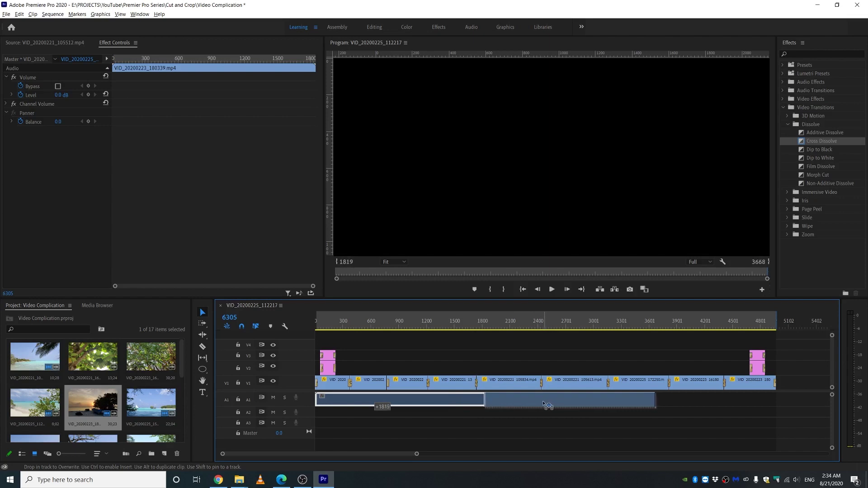
{"action": "left_click_drag", "start_coordinate": [544, 404], "coordinate": [669, 403]}
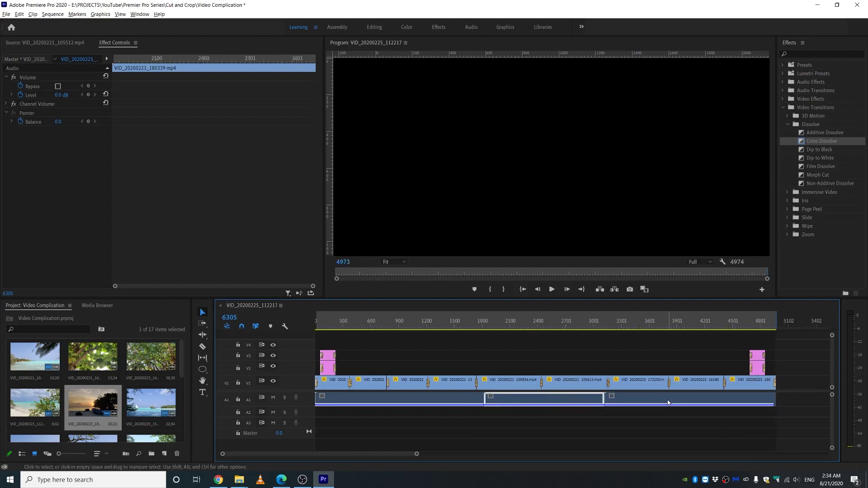
{"action": "left_click", "coordinate": [590, 435]}
{"action": "left_click_drag", "start_coordinate": [625, 328], "coordinate": [774, 329]}
{"action": "scroll", "coordinate": [764, 403], "scroll_direction": "up", "scroll_amount": 6}
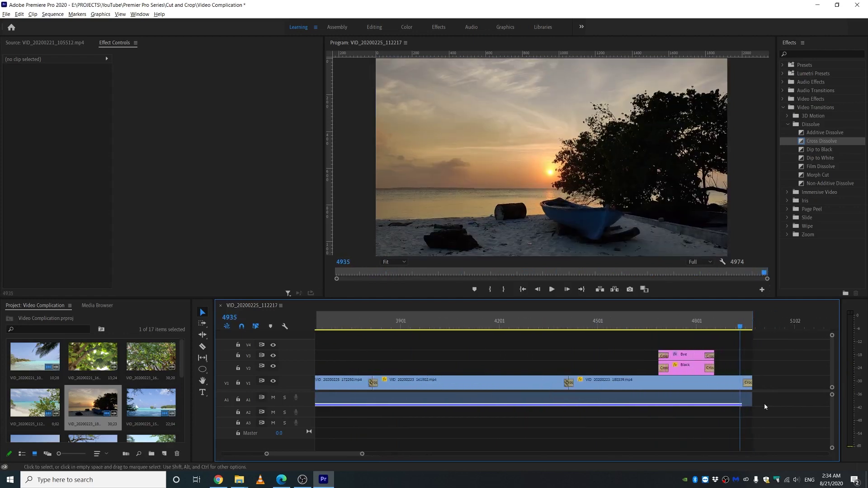
{"action": "scroll", "coordinate": [764, 404], "scroll_direction": "down", "scroll_amount": 2}
{"action": "scroll", "coordinate": [765, 403], "scroll_direction": "down", "scroll_amount": 5}
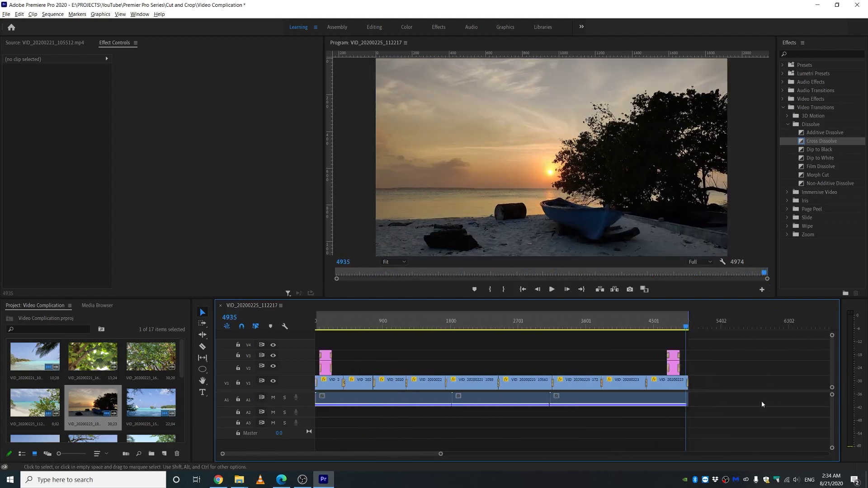
Apply a Constant Power audio crossfade to the end of the last audio clip on track A1
{"action": "left_click", "coordinate": [549, 322]}
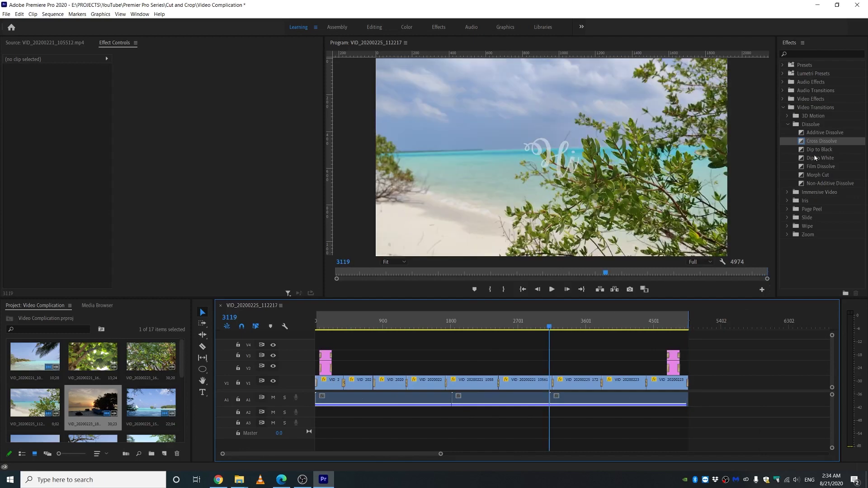
{"action": "scroll", "coordinate": [694, 402], "scroll_direction": "up", "scroll_amount": 8}
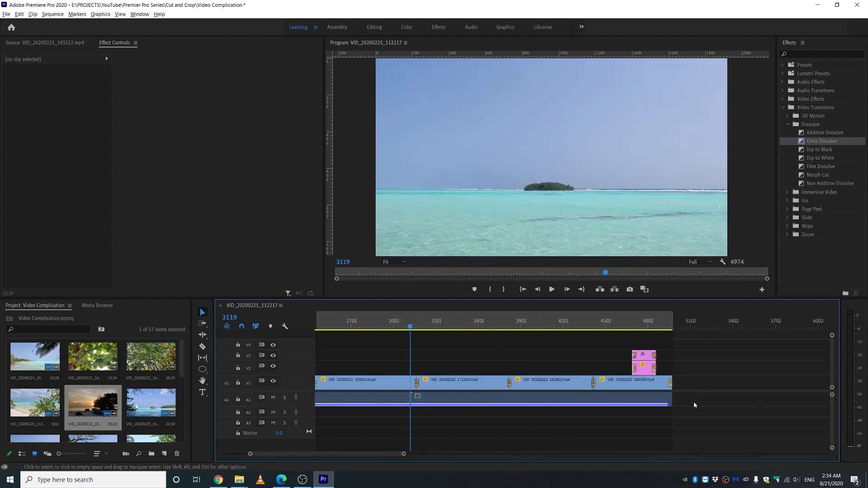
{"action": "left_click", "coordinate": [663, 404]}
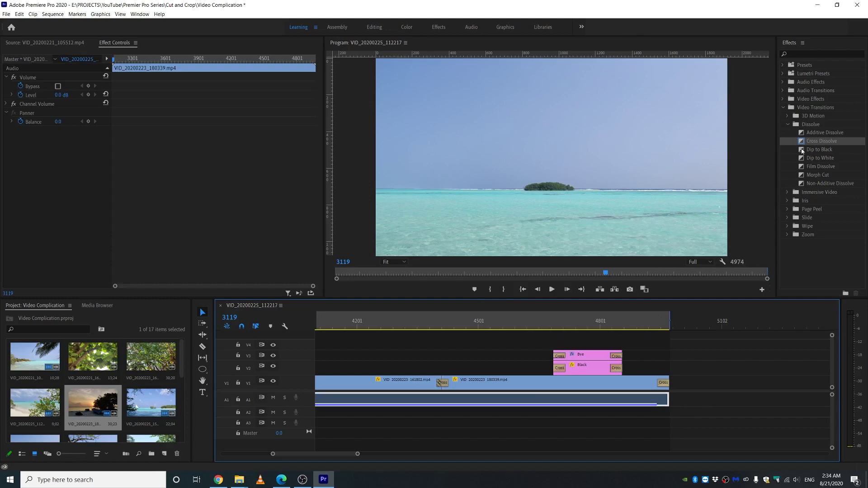
{"action": "left_click", "coordinate": [783, 108]}
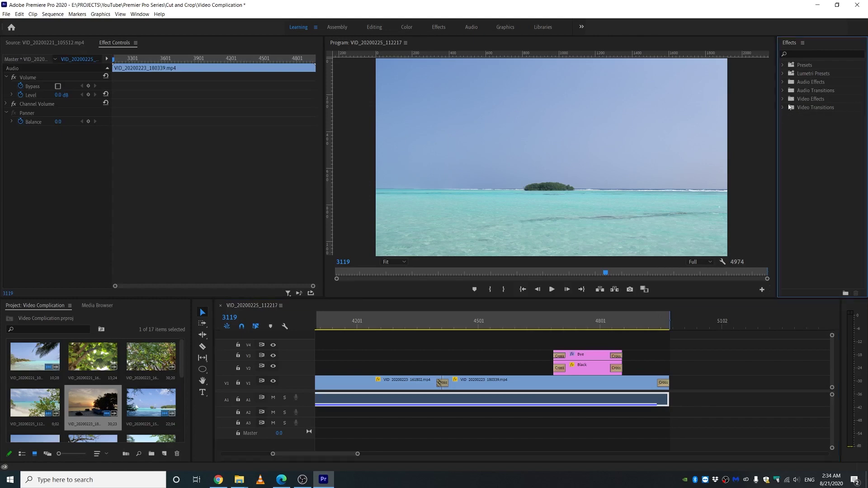
{"action": "left_click", "coordinate": [783, 91]}
{"action": "left_click", "coordinate": [789, 98]}
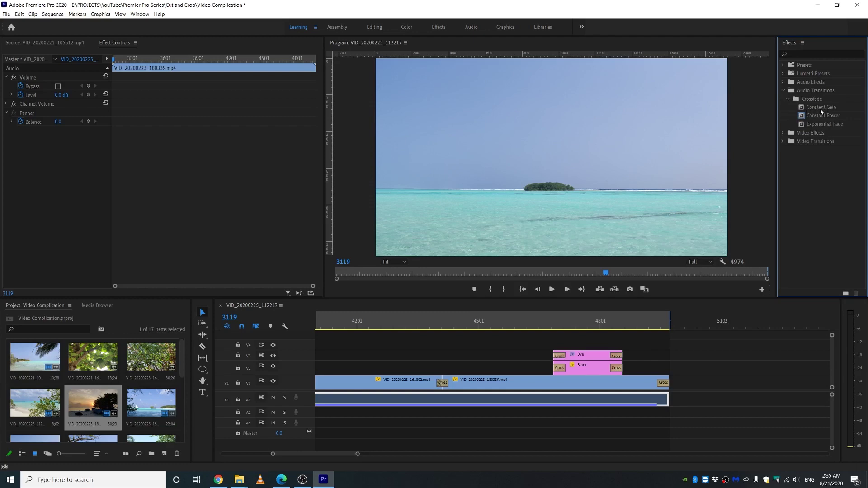
{"action": "left_click_drag", "start_coordinate": [821, 115], "coordinate": [669, 352]}
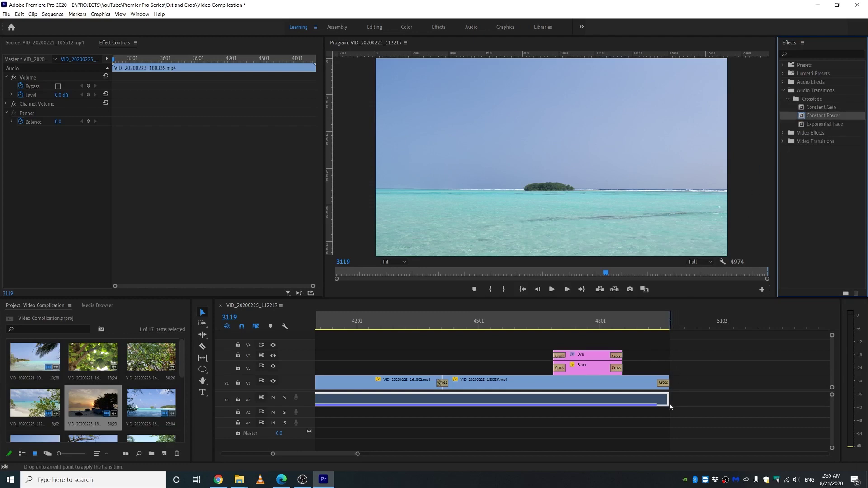
{"action": "left_click_drag", "start_coordinate": [670, 406], "coordinate": [670, 407]}
Apply a Constant Power crossfade to the start of the first audio clip and shorten it to about 30 frames, matching the opening Cross Dissolve
{"action": "scroll", "coordinate": [701, 394], "scroll_direction": "down", "scroll_amount": 5}
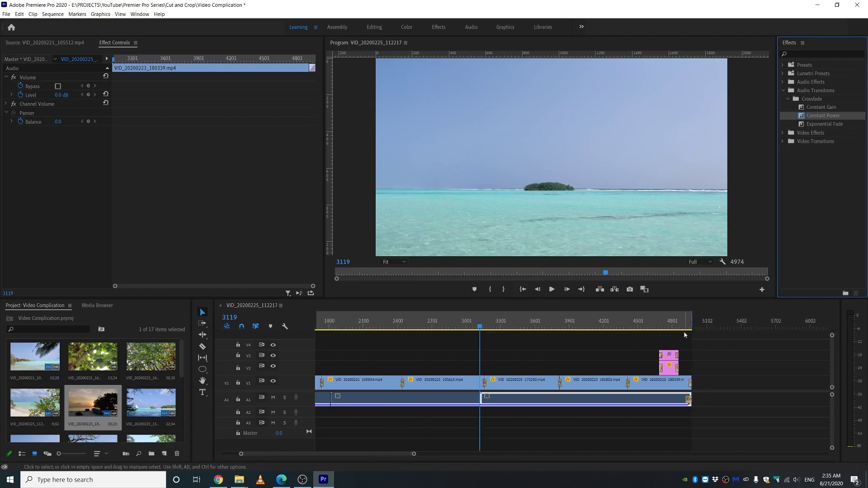
{"action": "scroll", "coordinate": [747, 377], "scroll_direction": "down", "scroll_amount": 4}
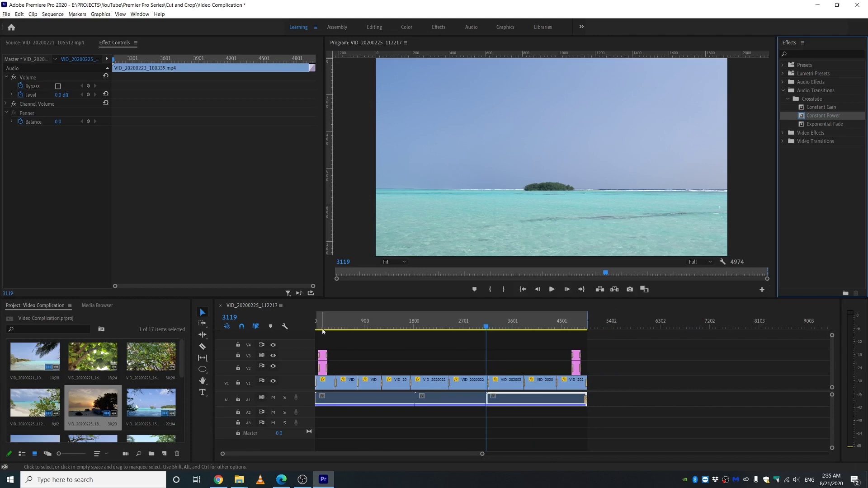
{"action": "left_click_drag", "start_coordinate": [322, 328], "coordinate": [314, 328]}
{"action": "left_click_drag", "start_coordinate": [482, 454], "coordinate": [380, 457]}
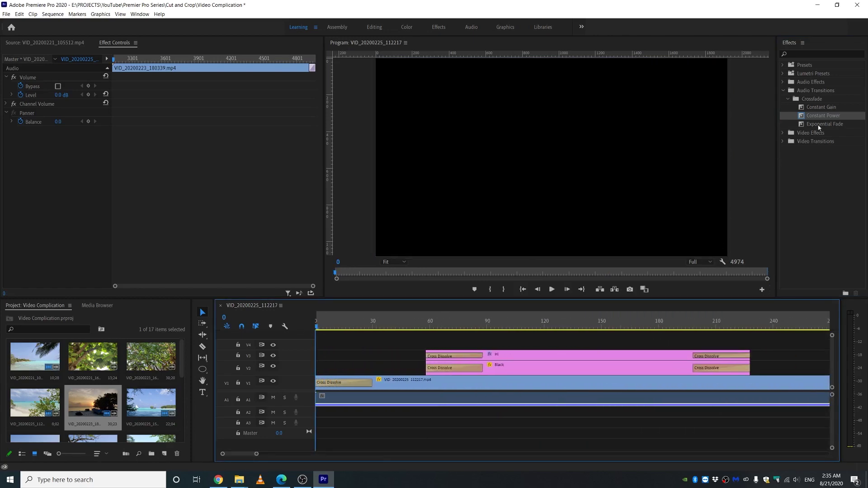
{"action": "left_click_drag", "start_coordinate": [821, 117], "coordinate": [371, 374]}
{"action": "left_click_drag", "start_coordinate": [325, 403], "coordinate": [325, 403]}
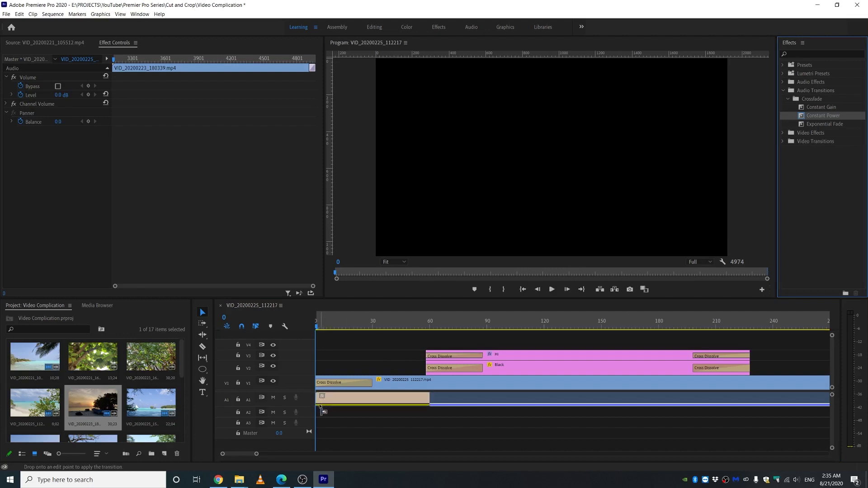
{"action": "left_click_drag", "start_coordinate": [427, 400], "coordinate": [370, 402]}
{"action": "key", "text": "minus"}
{"action": "key", "text": "minus"}
{"action": "key", "text": "minus"}
{"action": "key", "text": "minus"}
{"action": "key", "text": "minus"}
{"action": "key", "text": "minus"}
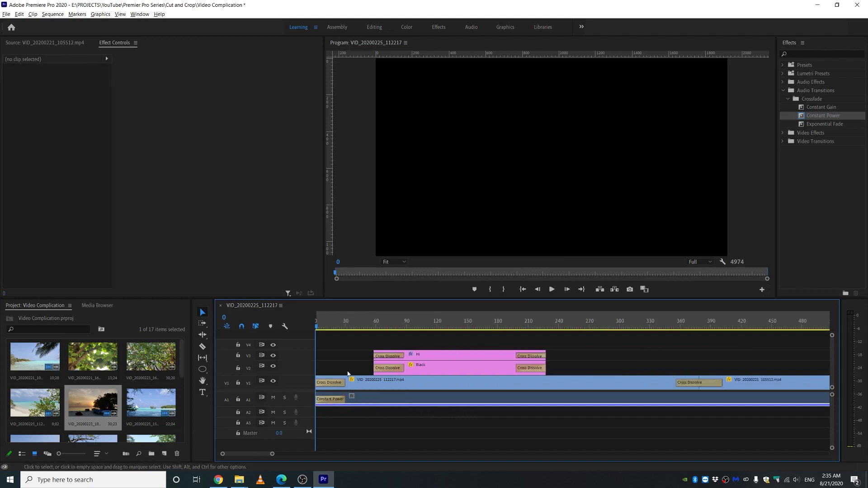
{"action": "key", "text": "minus"}
{"action": "key", "text": "minus"}
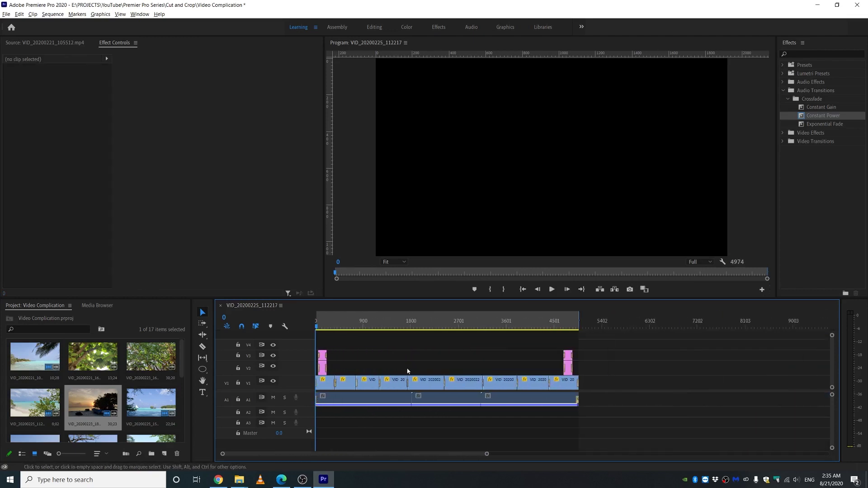
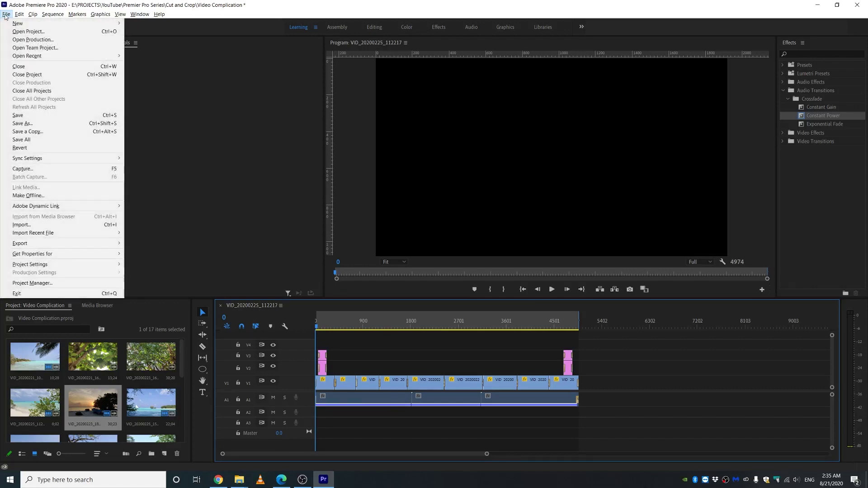
Save the project and open the media export settings for the sequence
{"action": "left_click", "coordinate": [21, 117]}
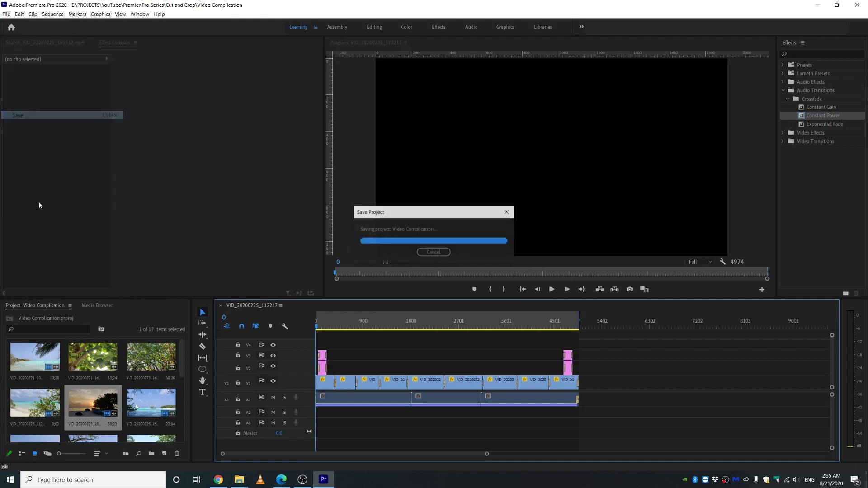
{"action": "left_click", "coordinate": [7, 15]}
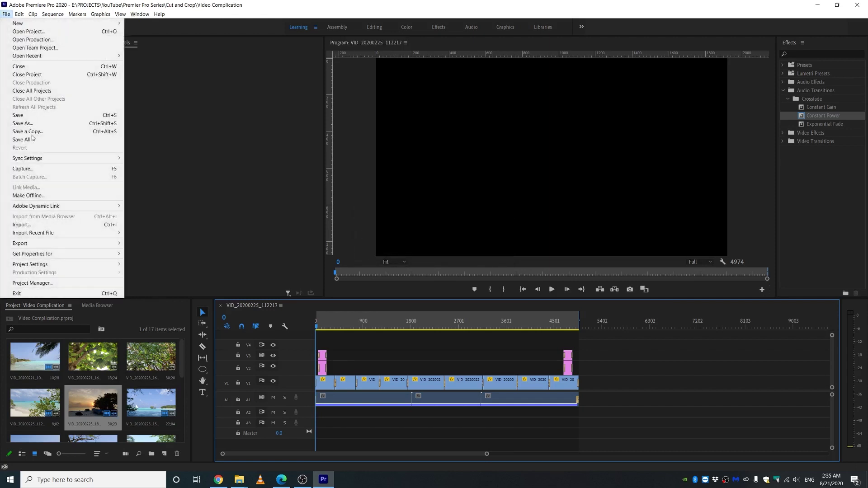
{"action": "mouse_move", "coordinate": [36, 245]}
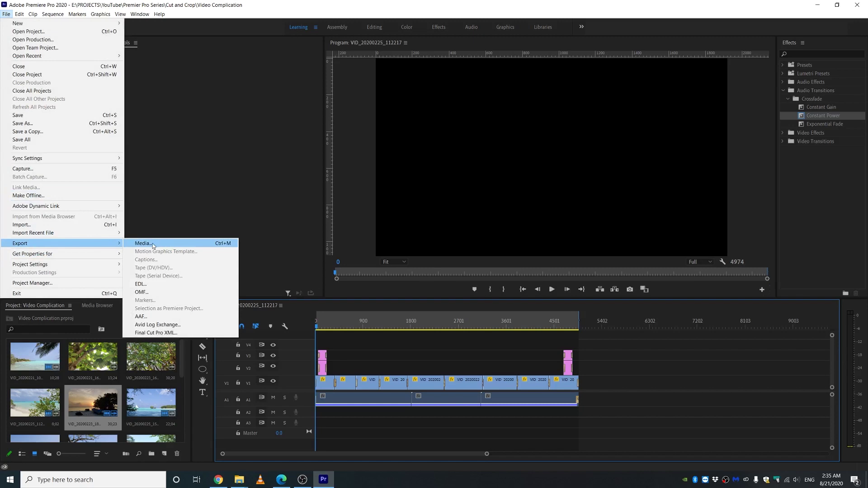
{"action": "left_click", "coordinate": [153, 246]}
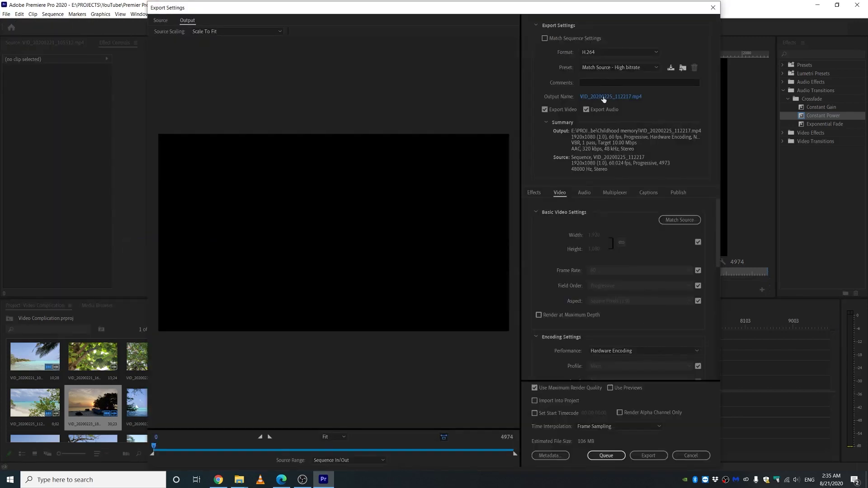
Set the export output to "Final Video" in the Premier Pro Series\Cut and Crop folder
{"action": "left_click", "coordinate": [605, 98]}
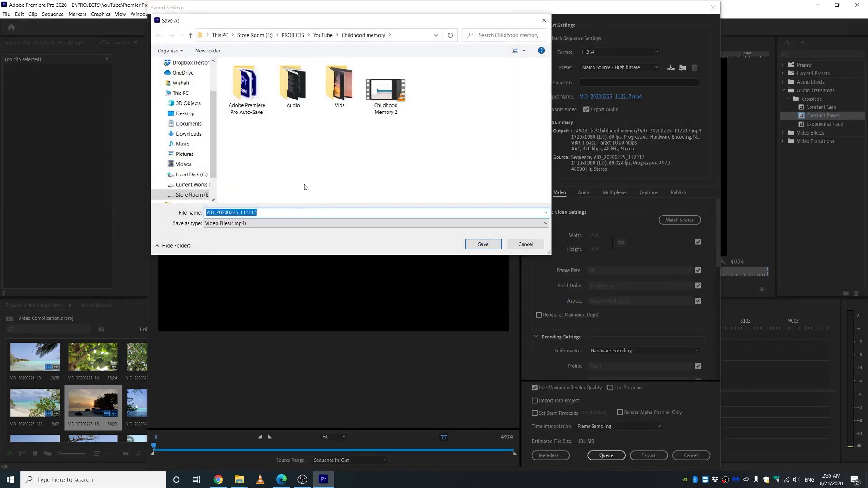
{"action": "left_click", "coordinate": [320, 36]}
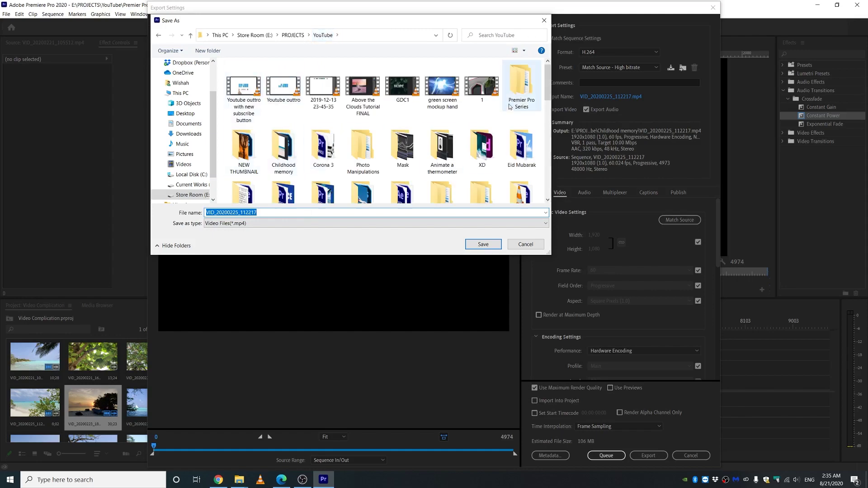
{"action": "double_click", "coordinate": [516, 89]}
{"action": "double_click", "coordinate": [250, 76]}
{"action": "type", "text": "Final Video"}
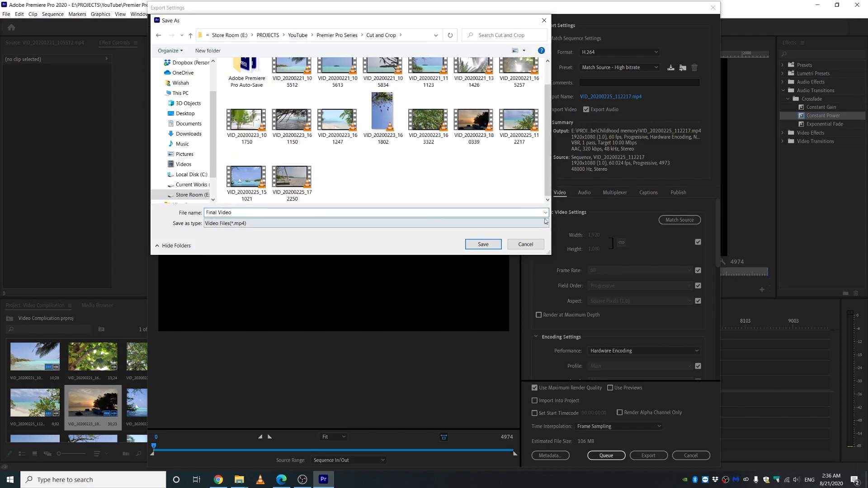
{"action": "key", "text": "Return"}
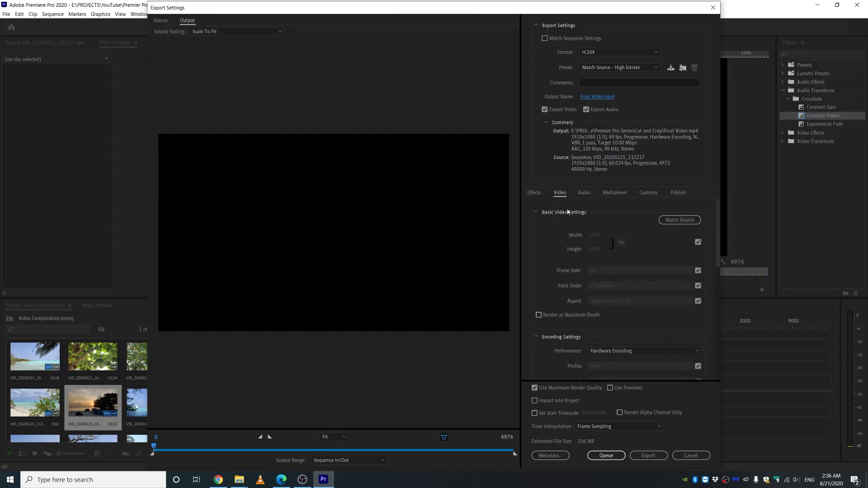
Enable Render at Maximum Depth and leave Use Maximum Render Quality turned on for the export
{"action": "left_click_drag", "start_coordinate": [717, 205], "coordinate": [715, 235]}
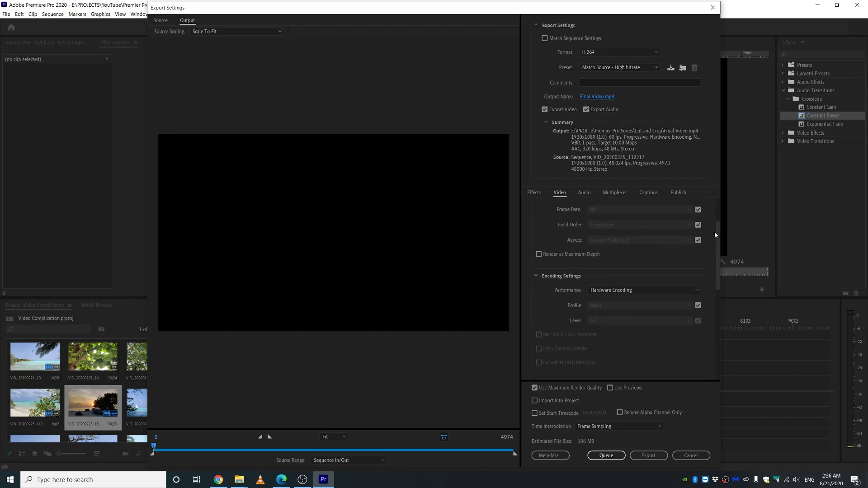
{"action": "left_click", "coordinate": [539, 255]}
{"action": "left_click_drag", "start_coordinate": [718, 256], "coordinate": [714, 336]}
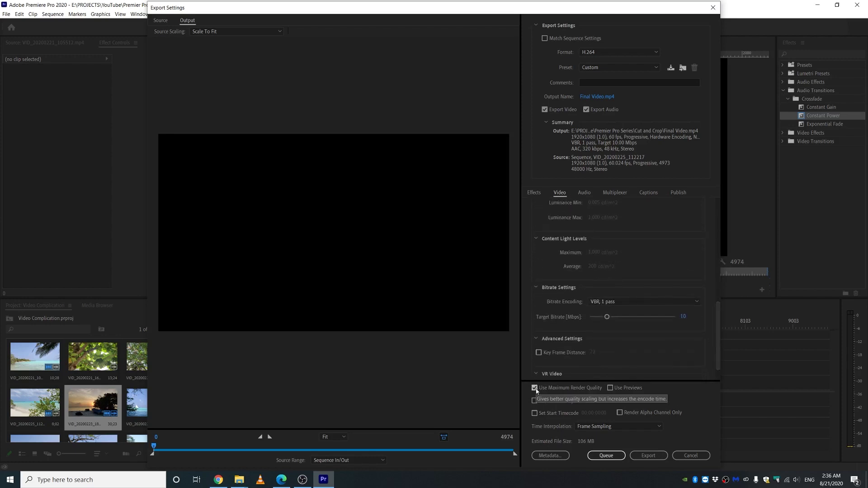
{"action": "left_click", "coordinate": [536, 390]}
{"action": "left_click", "coordinate": [536, 392]}
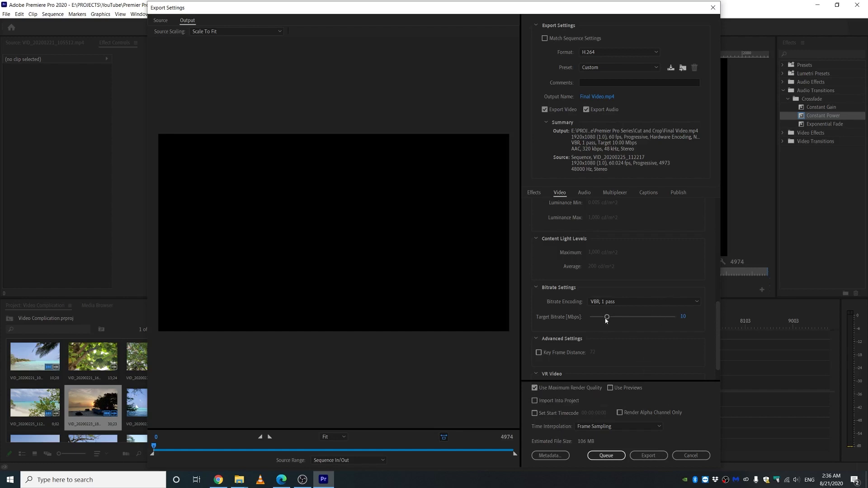
Try lowering the export's target bitrate to 8 Mbps
{"action": "left_click_drag", "start_coordinate": [606, 318], "coordinate": [604, 318]}
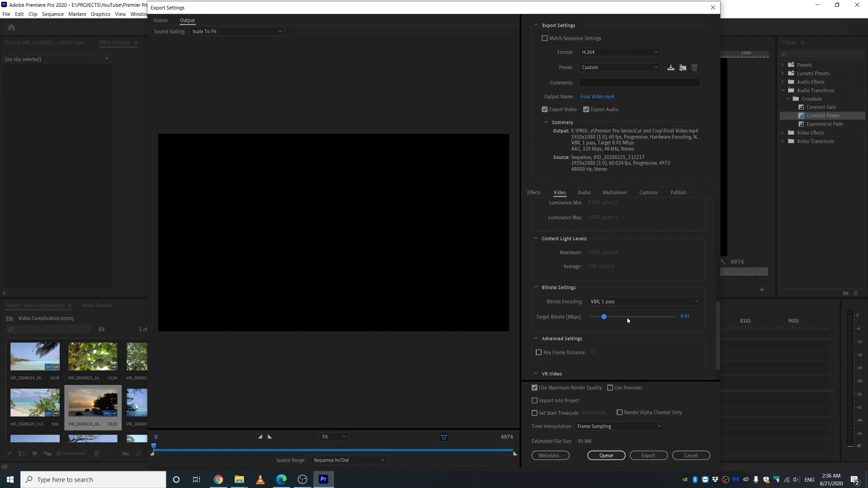
{"action": "left_click", "coordinate": [685, 317]}
{"action": "type", "text": "8"}
{"action": "key", "text": "Return"}
Set the target bitrate to 10 Mbps and send the export to the Adobe Media Encoder queue
{"action": "left_click", "coordinate": [682, 317]}
{"action": "type", "text": "10"}
{"action": "key", "text": "Return"}
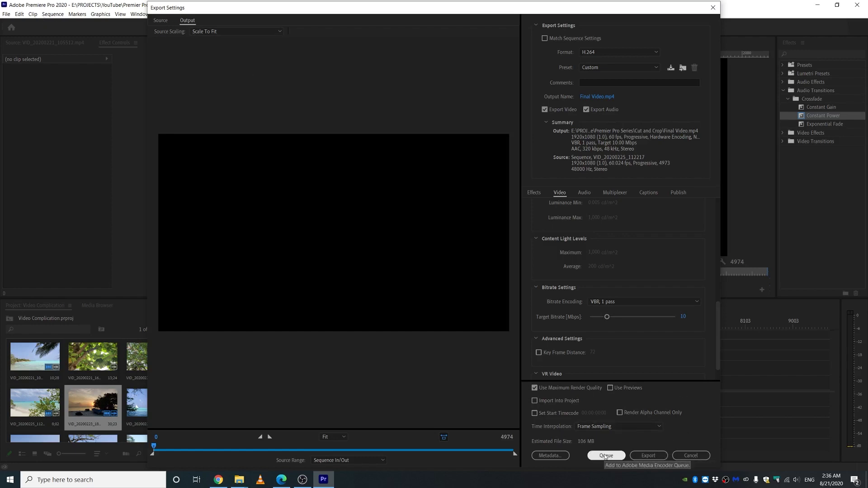
{"action": "left_click", "coordinate": [607, 456]}
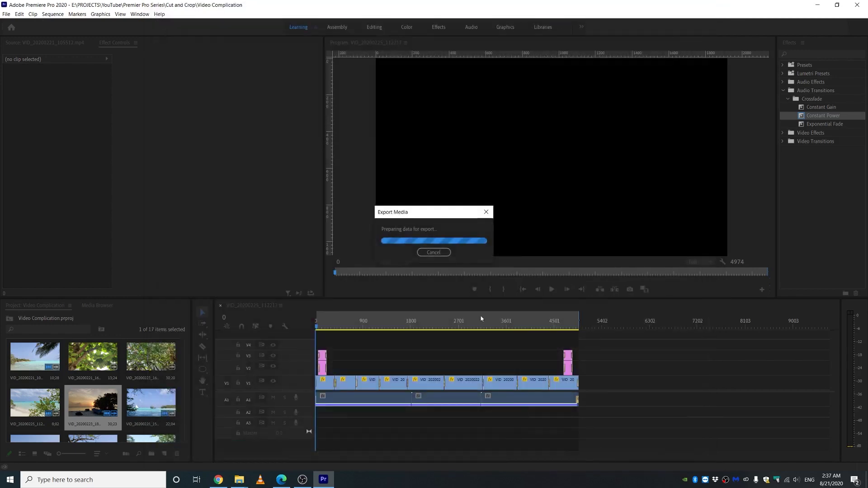